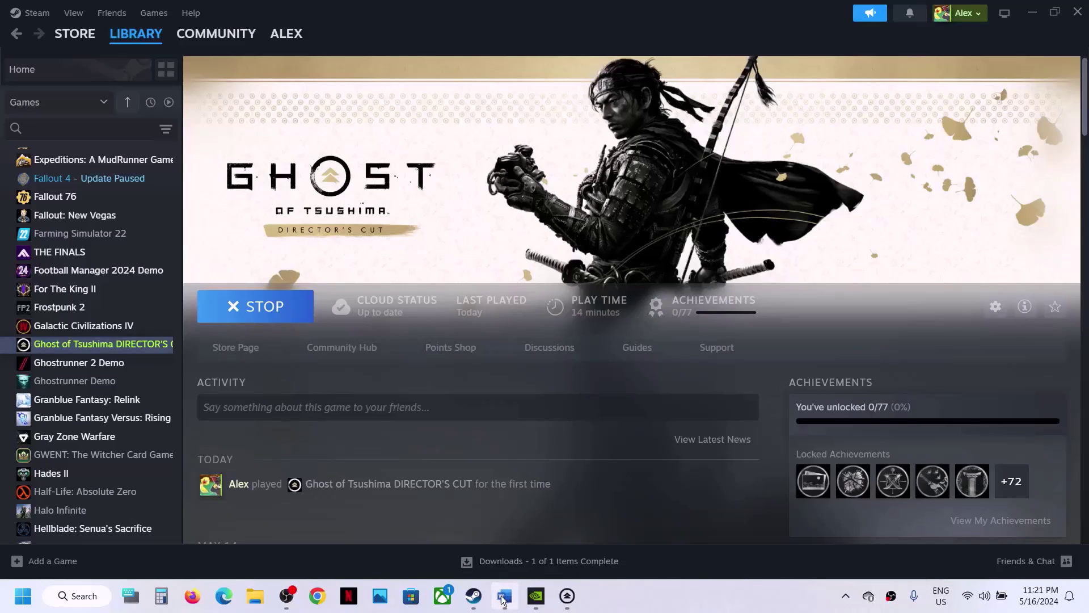
- Review step 1 in the fix-notes document, then put the notes away
{"action": "left_click", "coordinate": [505, 595]}
{"action": "left_click_drag", "start_coordinate": [140, 282], "coordinate": [282, 321]}
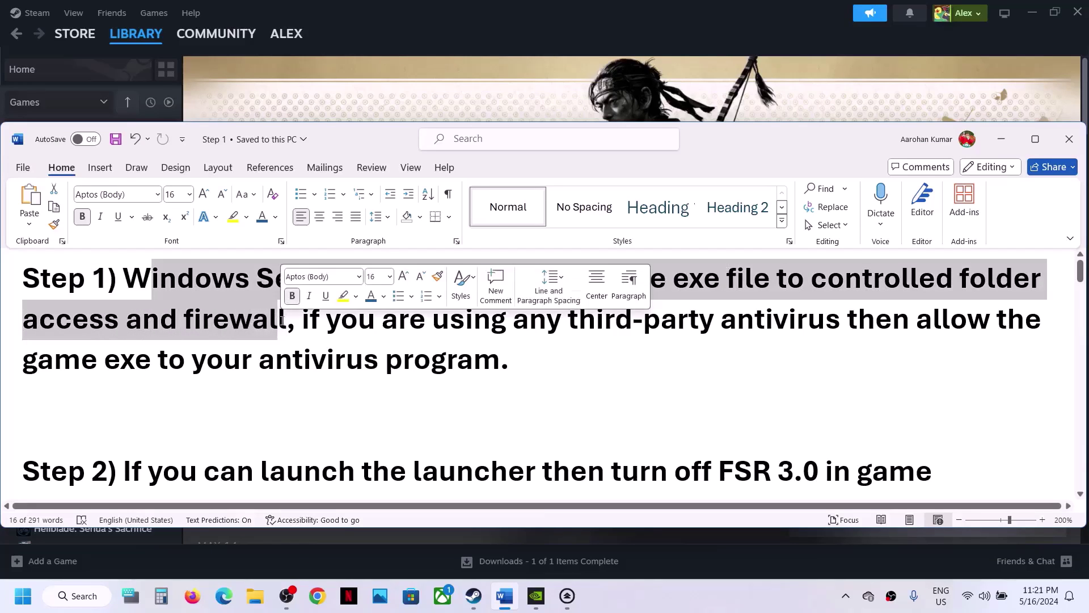
{"action": "left_click", "coordinate": [1001, 139]}
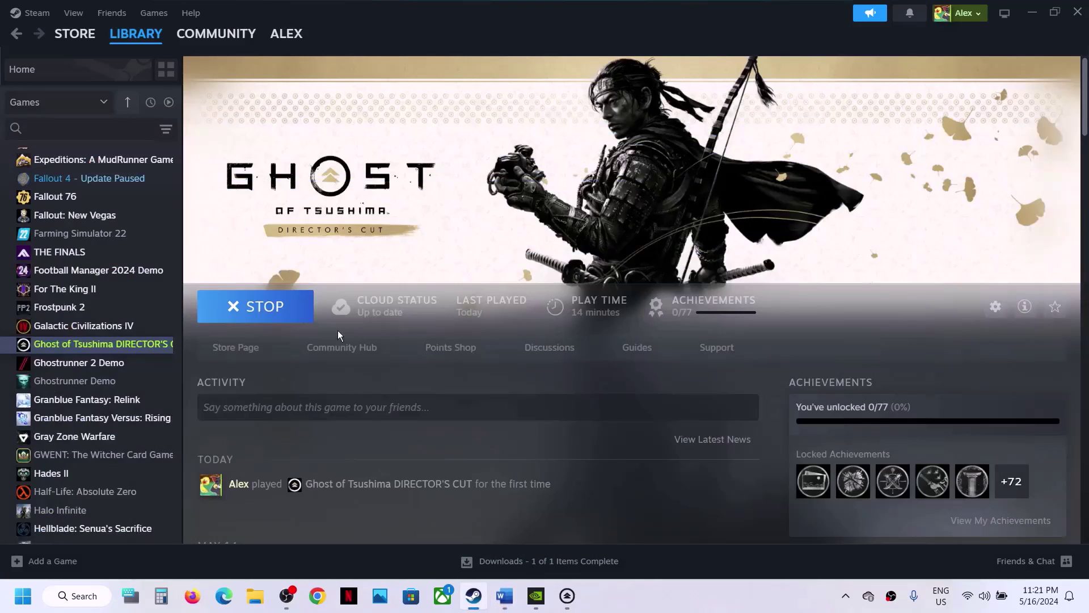
- Open Virus & threat protection via Settings > Privacy & security > Windows Security
{"action": "left_click", "coordinate": [37, 596]}
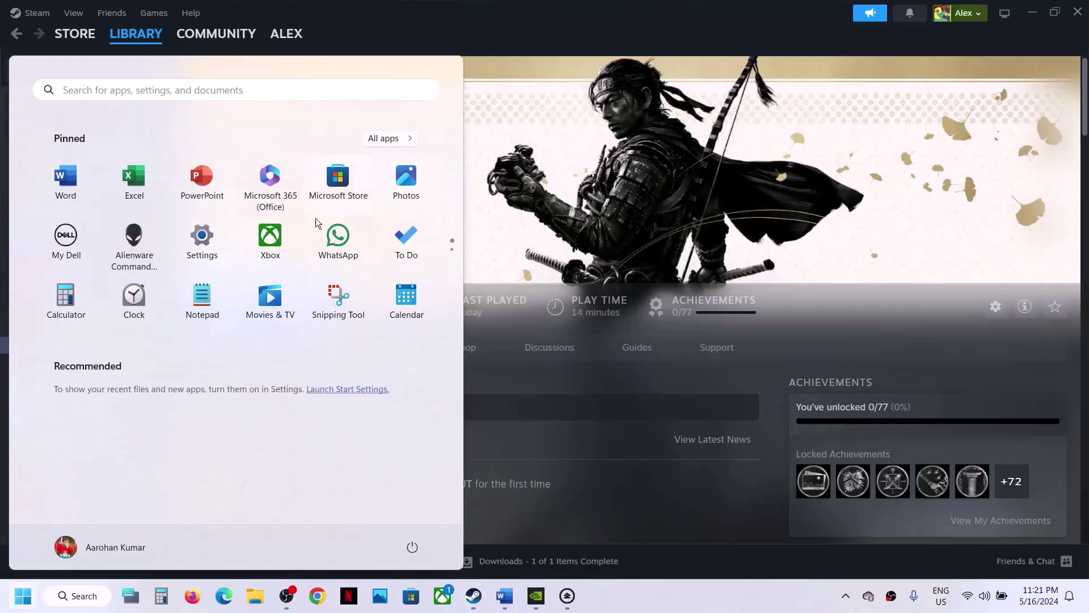
{"action": "left_click", "coordinate": [220, 243]}
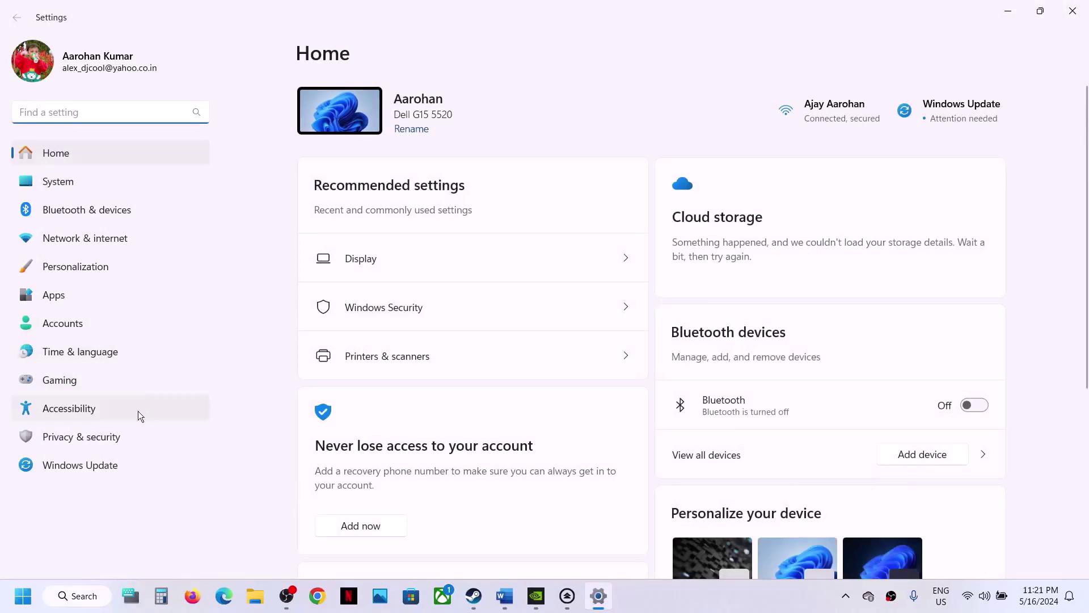
{"action": "left_click", "coordinate": [87, 438]}
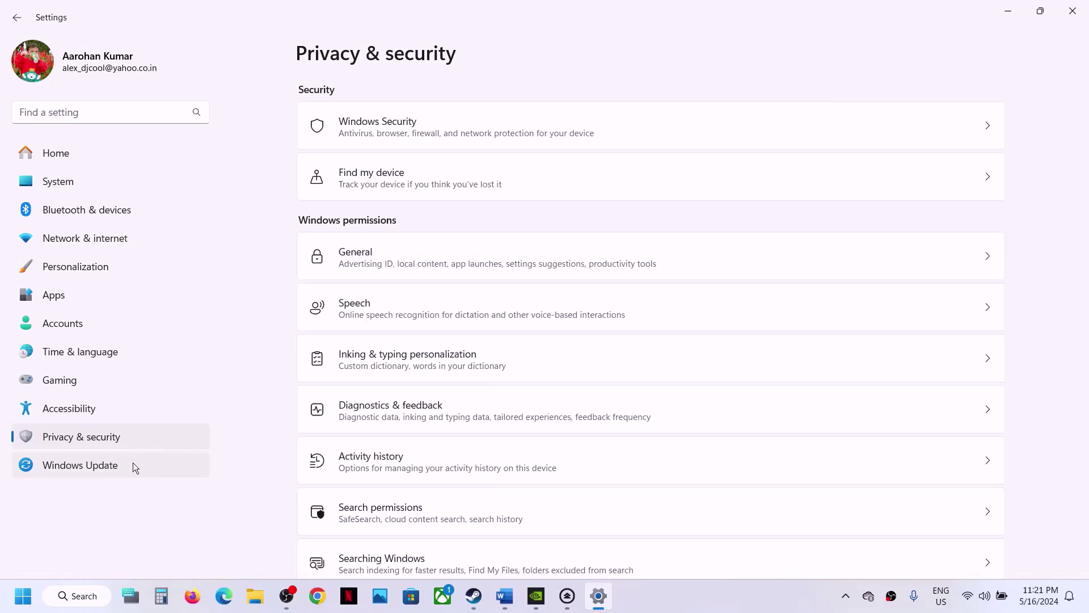
{"action": "left_click", "coordinate": [400, 126]}
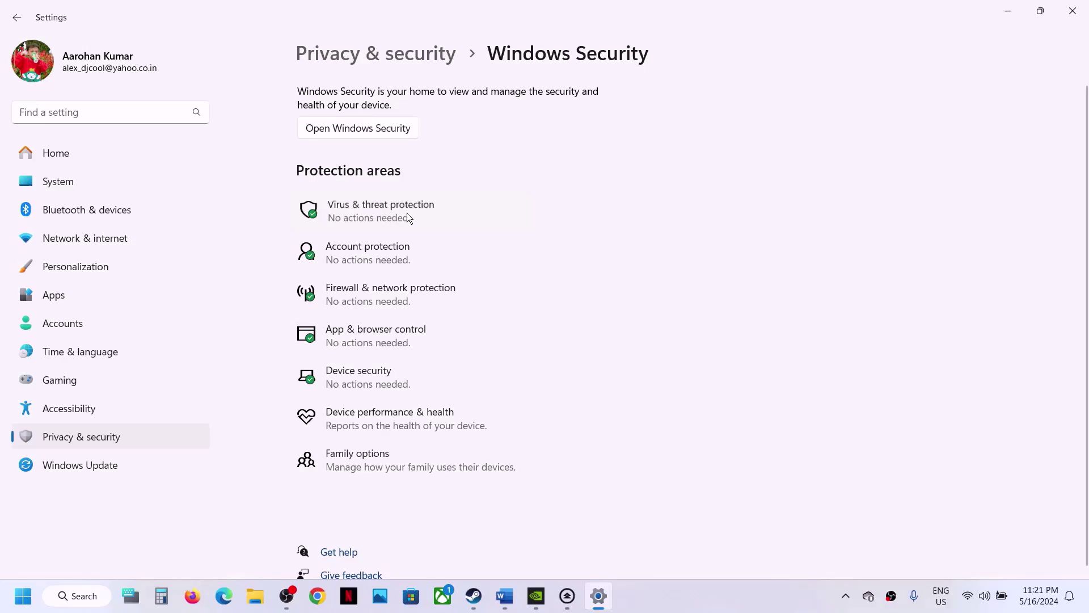
{"action": "left_click", "coordinate": [407, 213]}
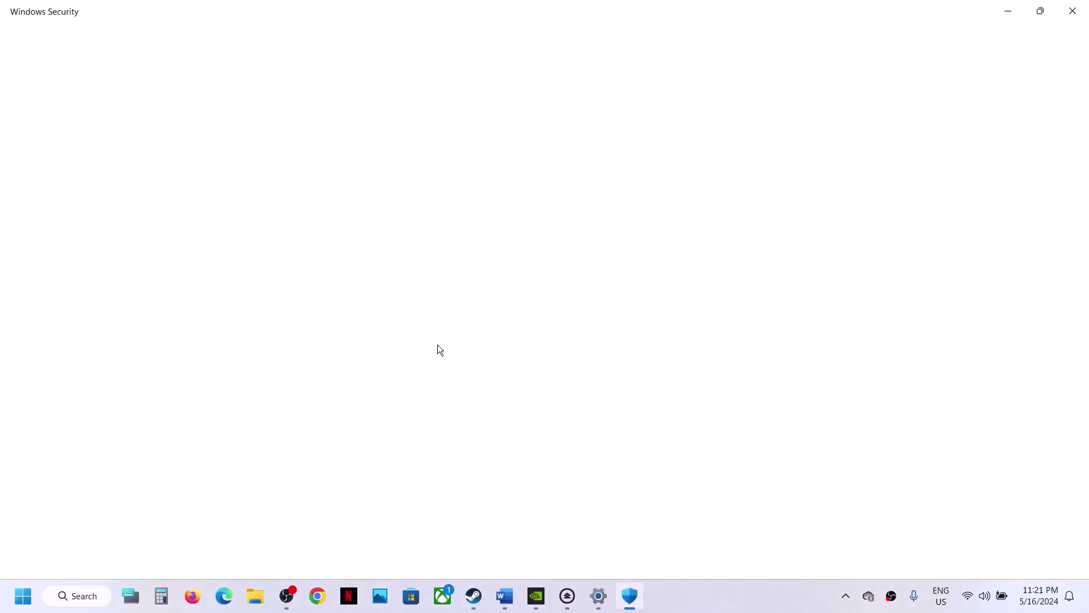
- Under ransomware protection, approve the admin prompt and browse all apps to add an allowed app
{"action": "scroll", "coordinate": [438, 345], "scroll_direction": "down", "scroll_amount": 3}
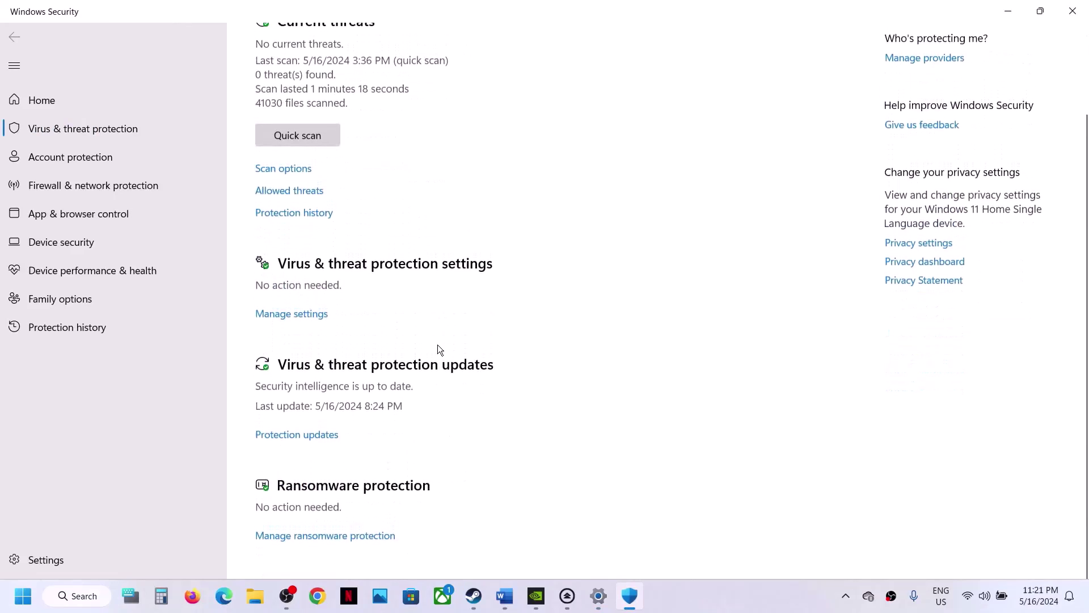
{"action": "left_click", "coordinate": [343, 538]}
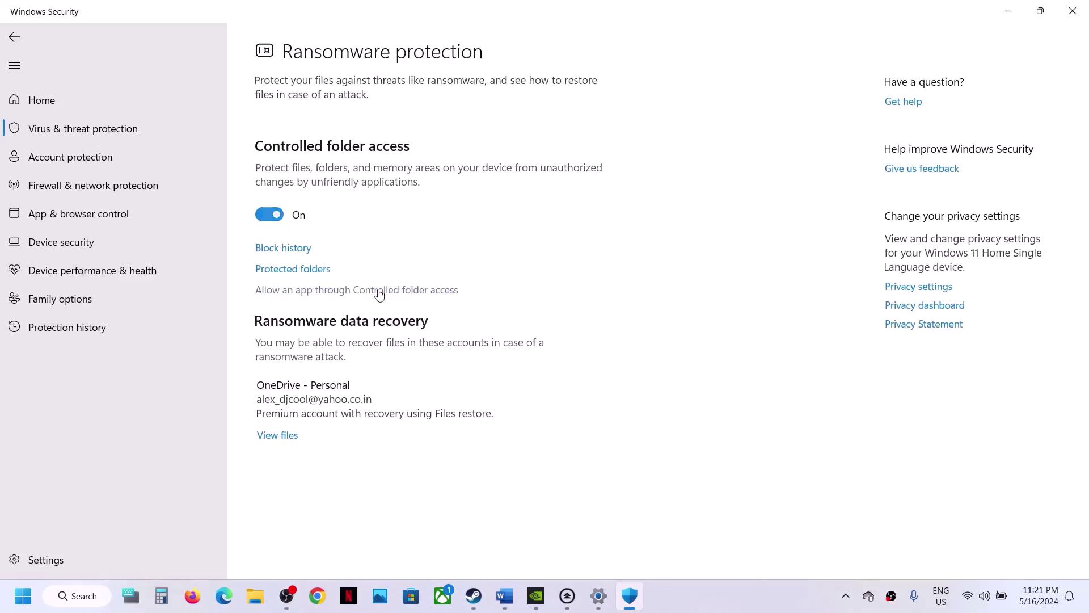
{"action": "left_click", "coordinate": [379, 294]}
{"action": "left_click", "coordinate": [451, 414]}
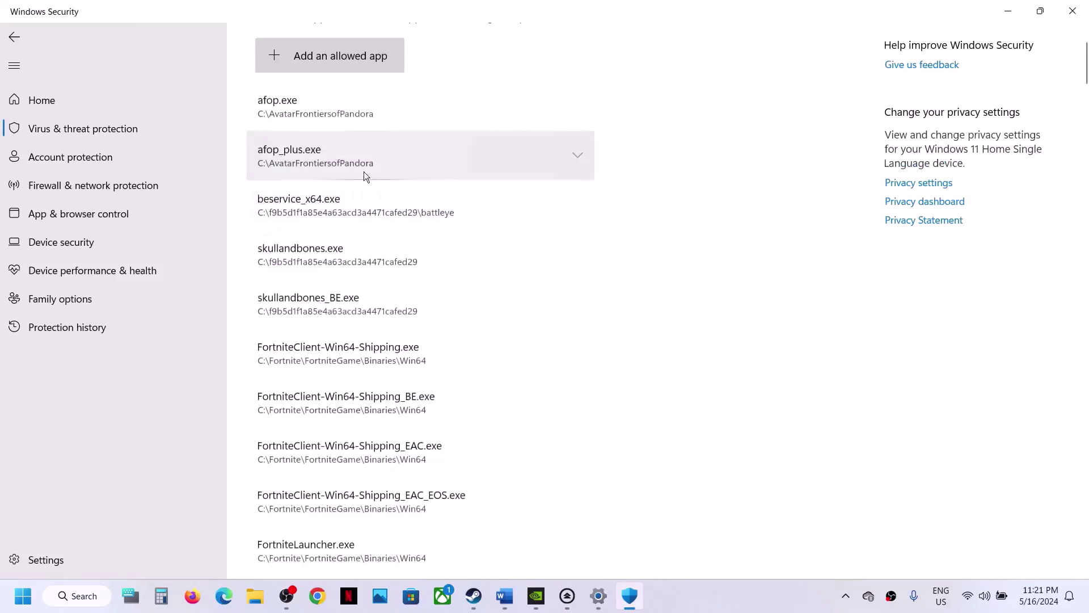
{"action": "left_click", "coordinate": [356, 63]}
{"action": "left_click", "coordinate": [338, 113]}
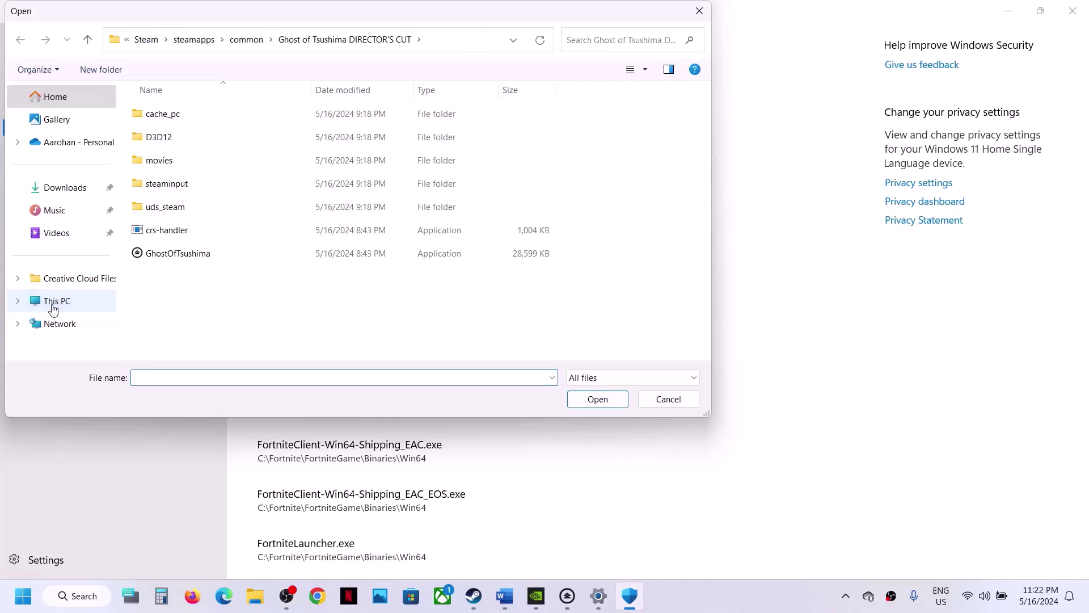
- Browse the Open dialog to C:\Program Files (x86)\Steam
{"action": "left_click", "coordinate": [53, 307]}
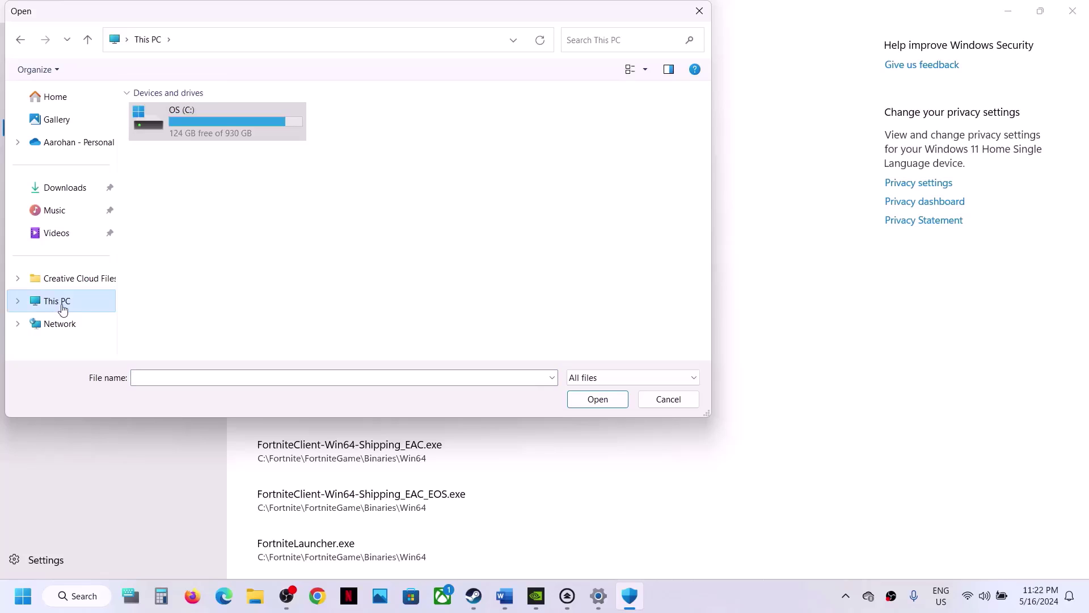
{"action": "double_click", "coordinate": [198, 125]}
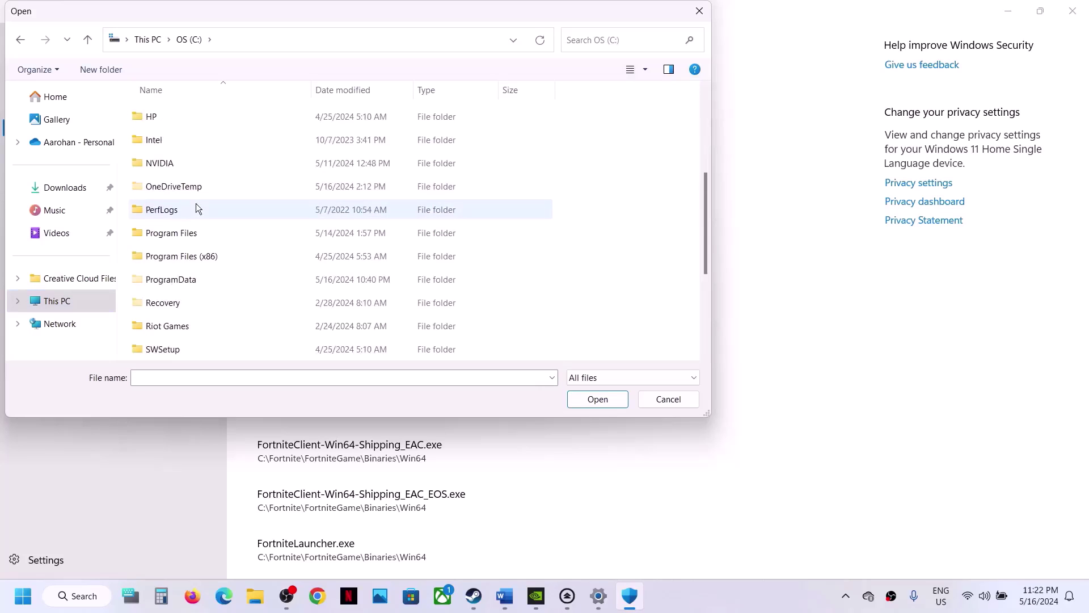
{"action": "left_click", "coordinate": [172, 258]}
{"action": "double_click", "coordinate": [171, 257]}
{"action": "scroll", "coordinate": [171, 257], "scroll_direction": "down", "scroll_amount": 5}
{"action": "scroll", "coordinate": [171, 257], "scroll_direction": "down", "scroll_amount": 1}
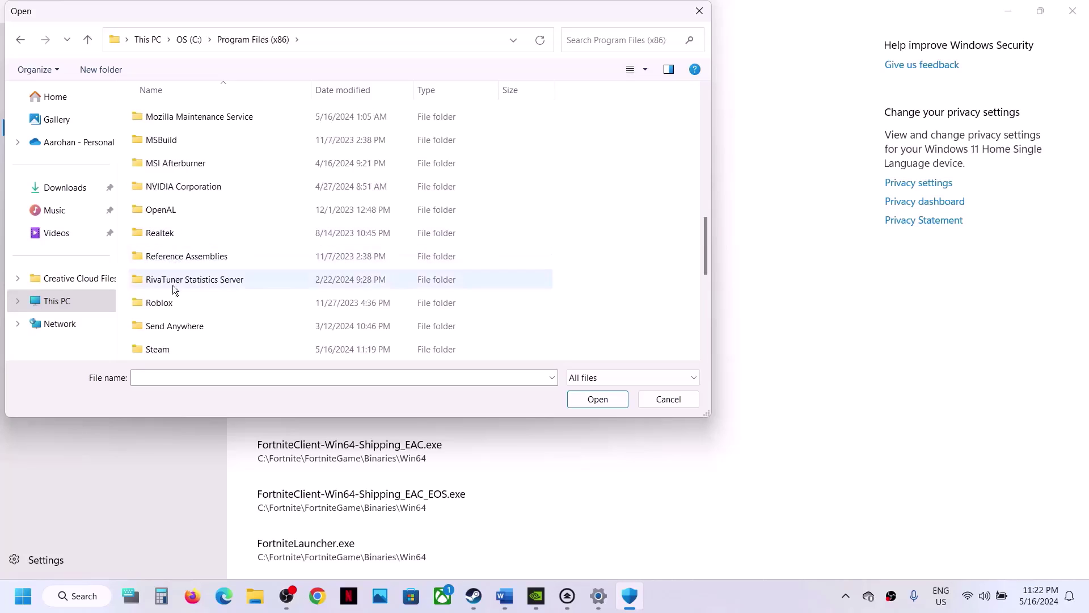
{"action": "scroll", "coordinate": [168, 304], "scroll_direction": "down", "scroll_amount": 2}
{"action": "double_click", "coordinate": [169, 212]}
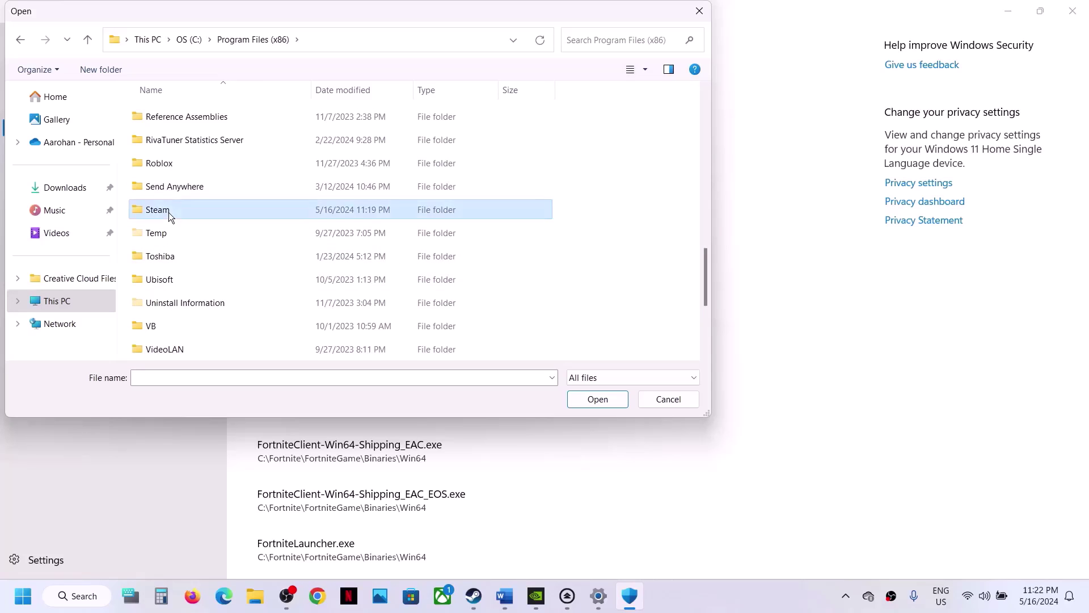
- Go into steamapps\common\Ghost of Tsushima DIRECTOR'S CUT and allow GhostOfTsushima
{"action": "scroll", "coordinate": [185, 209], "scroll_direction": "down", "scroll_amount": 4}
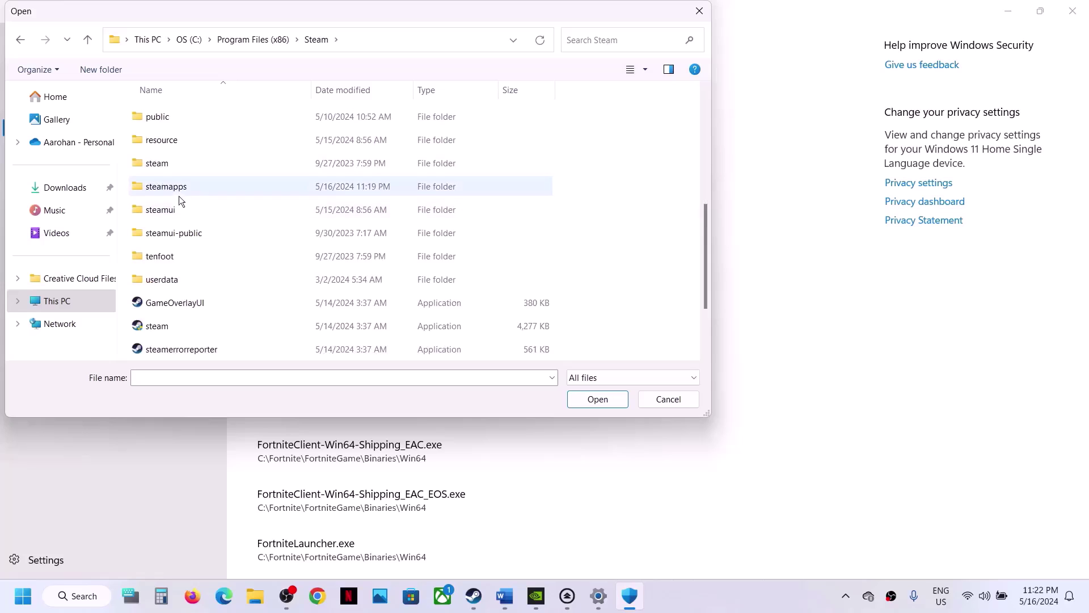
{"action": "left_click", "coordinate": [173, 191]}
{"action": "double_click", "coordinate": [182, 189]}
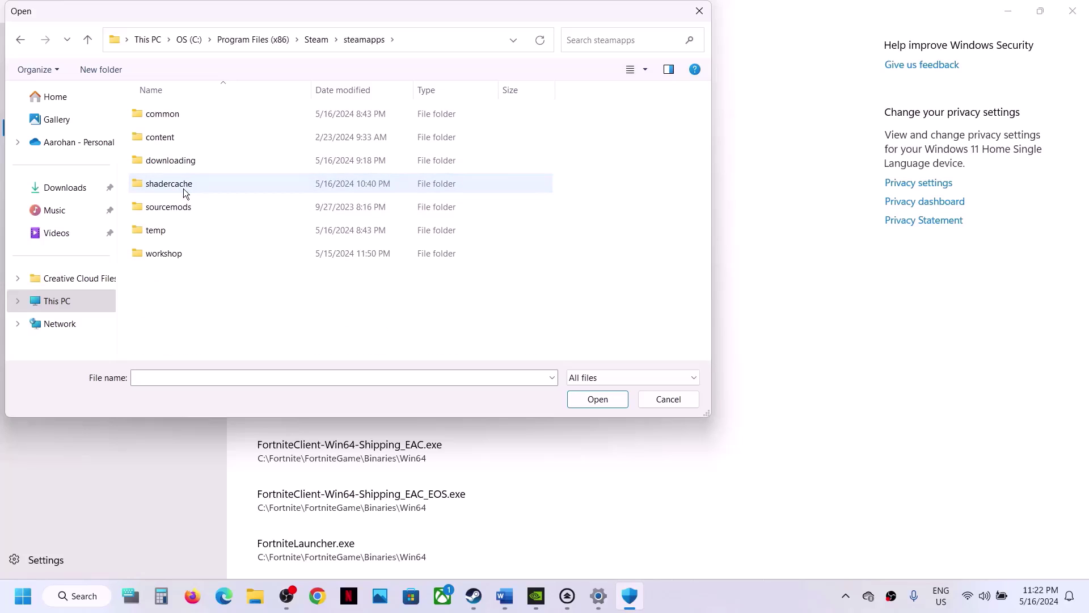
{"action": "left_click", "coordinate": [173, 115]}
{"action": "double_click", "coordinate": [174, 116]}
{"action": "left_click", "coordinate": [220, 162]}
{"action": "double_click", "coordinate": [220, 161]}
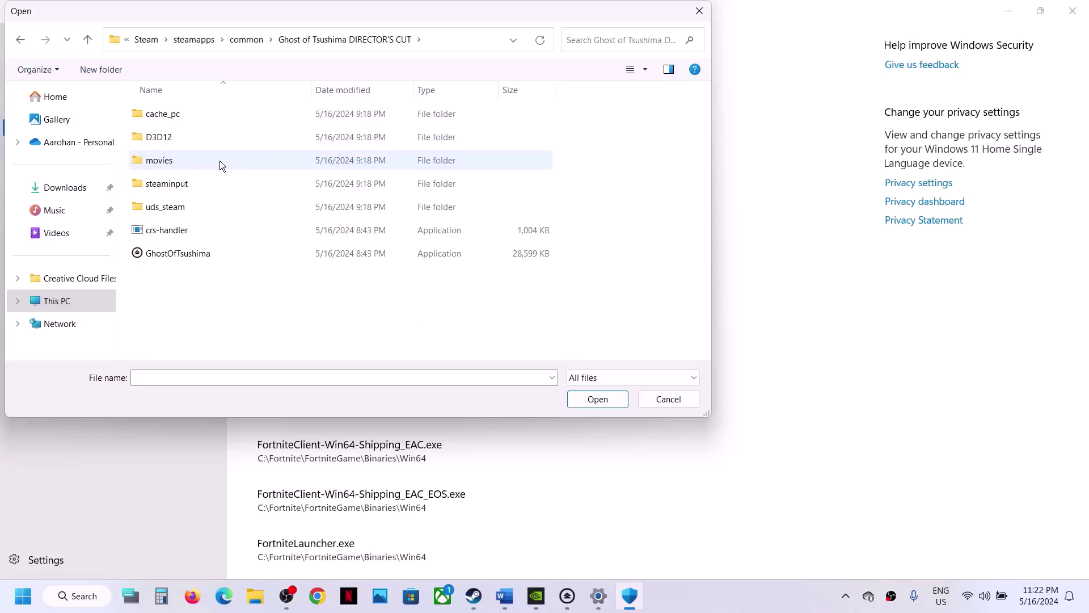
{"action": "left_click", "coordinate": [175, 255]}
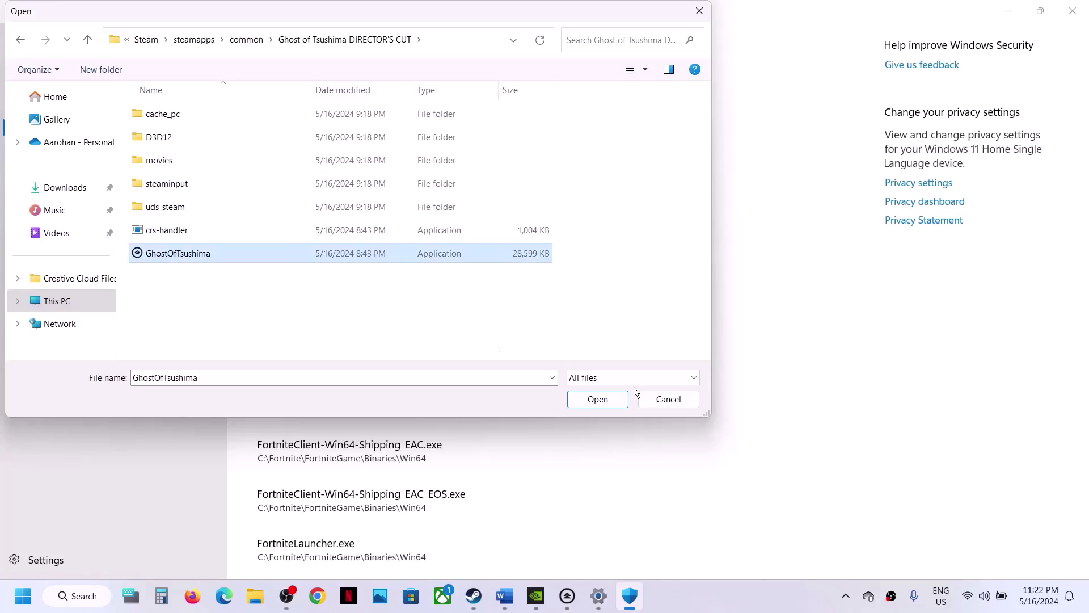
{"action": "left_click", "coordinate": [598, 399]}
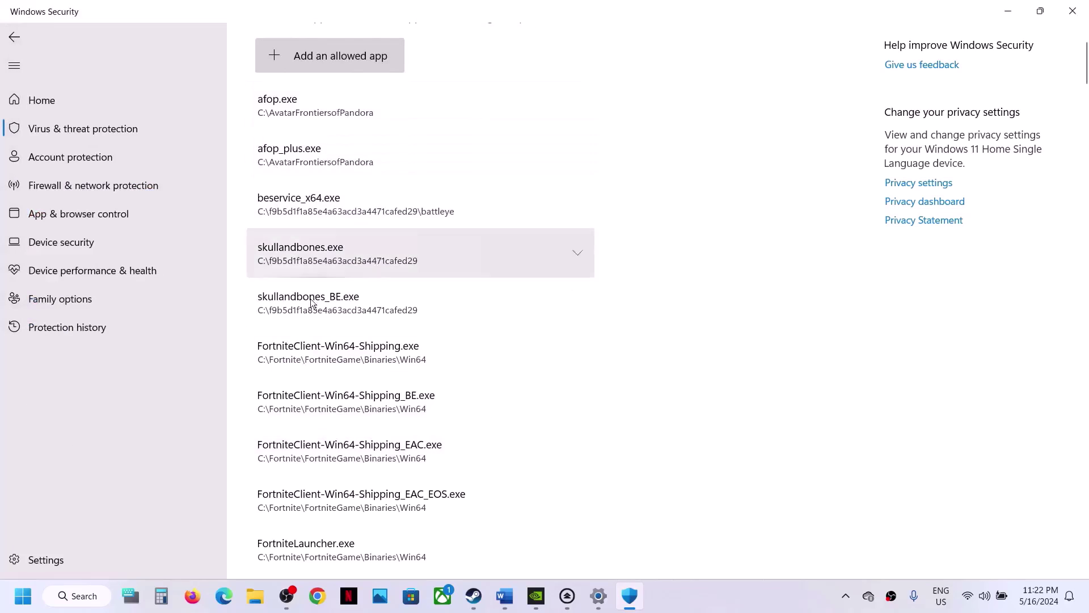
- Launch Control Panel, open Windows Defender Firewall's allowed apps list, and unlock Change settings
{"action": "left_click", "coordinate": [25, 606]}
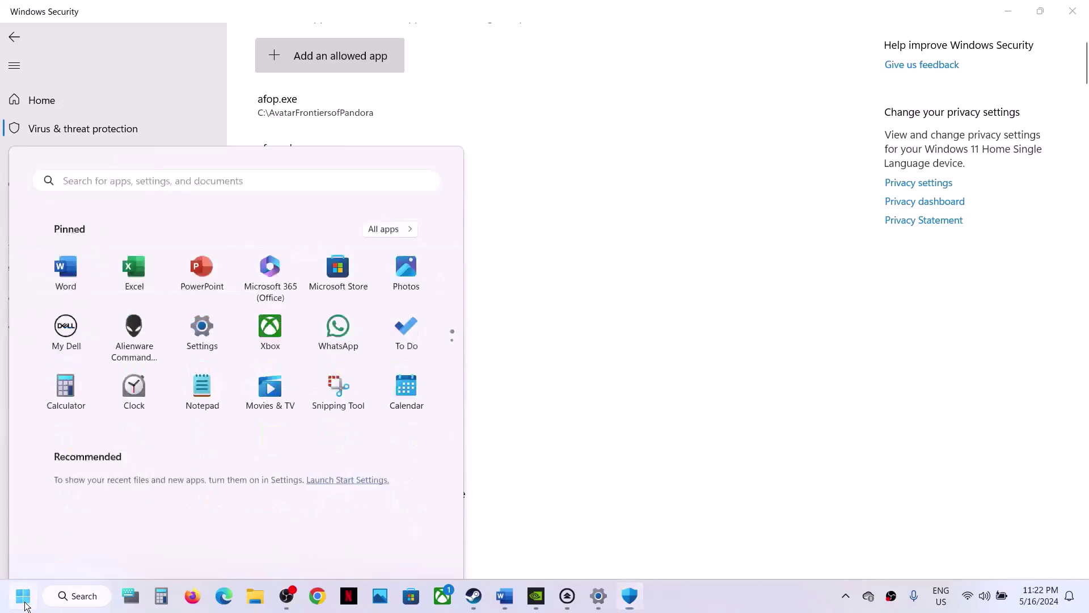
{"action": "type", "text": "control"}
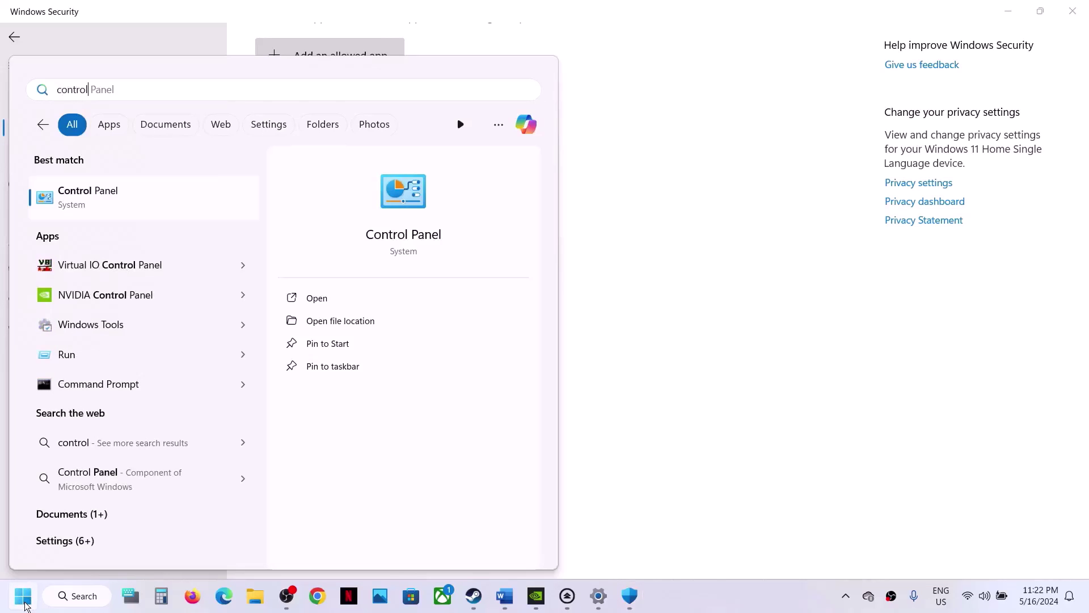
{"action": "key", "text": "Return"}
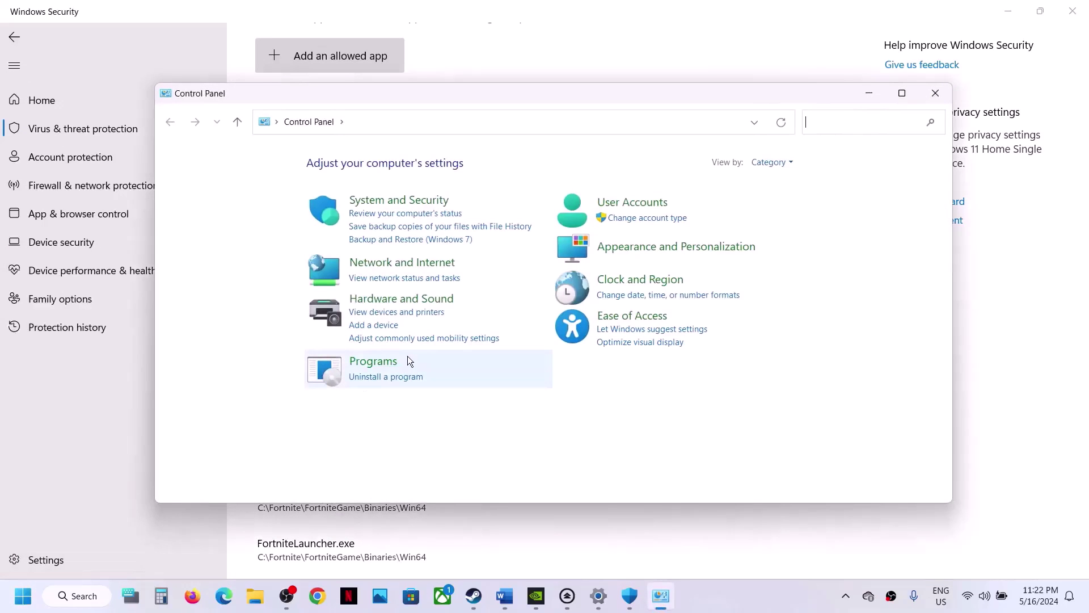
{"action": "left_click", "coordinate": [396, 201]}
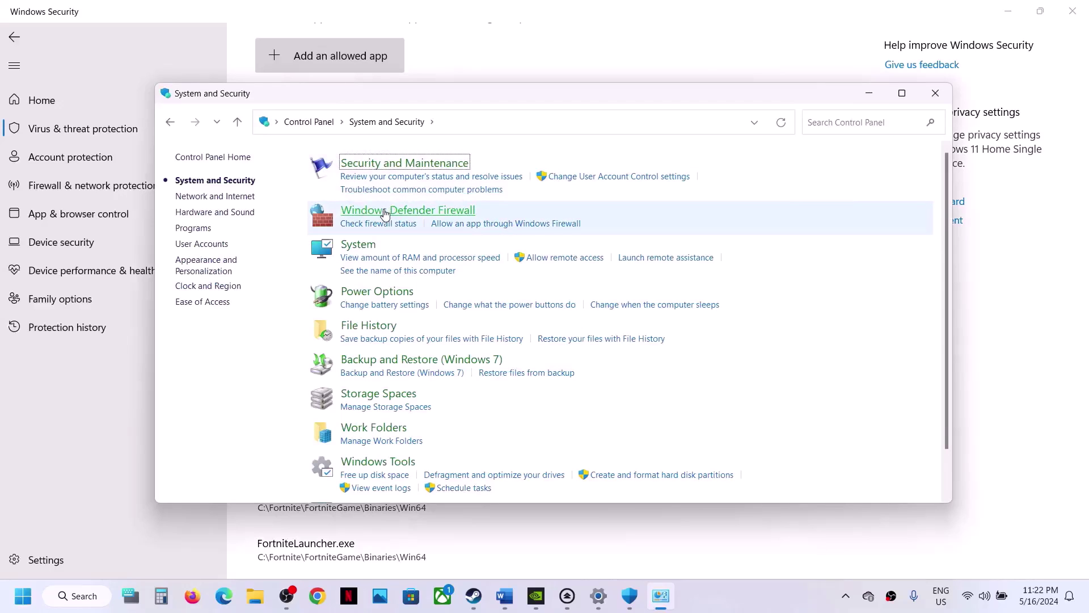
{"action": "left_click", "coordinate": [383, 210]}
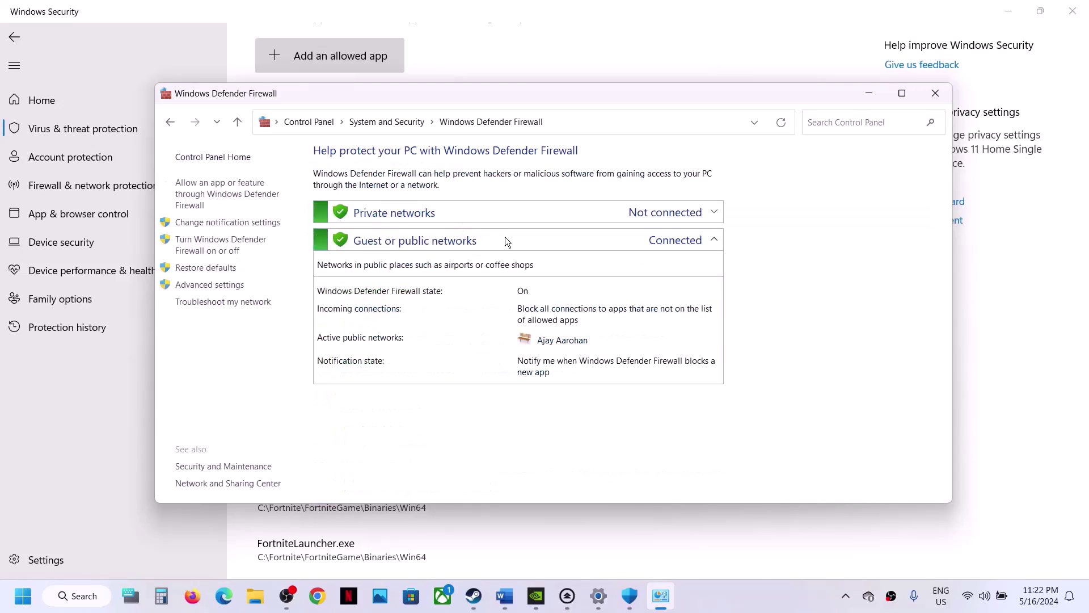
{"action": "left_click", "coordinate": [245, 193]}
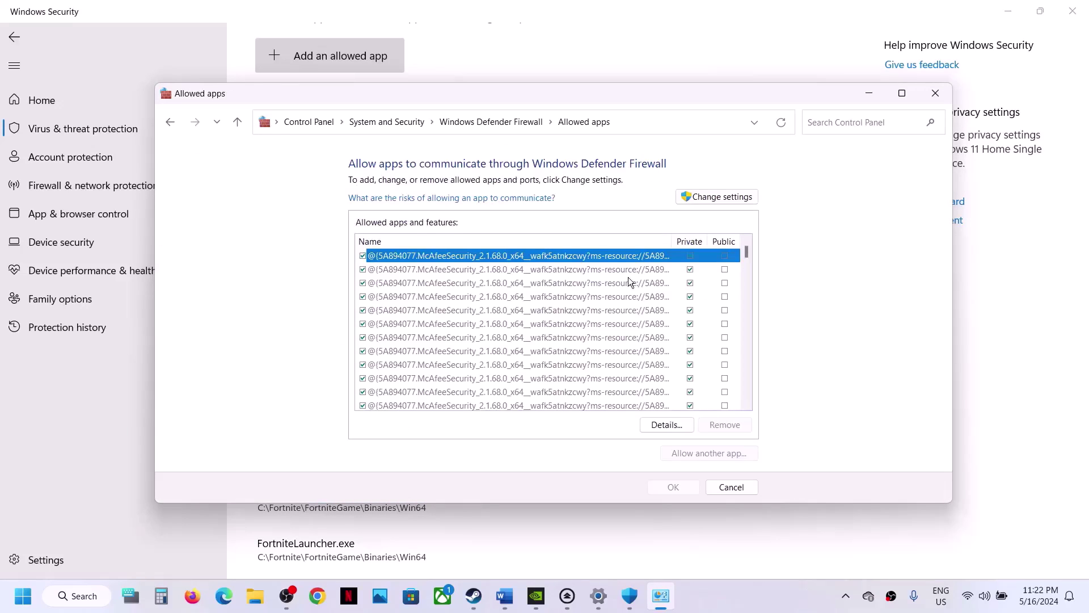
{"action": "left_click", "coordinate": [748, 197]}
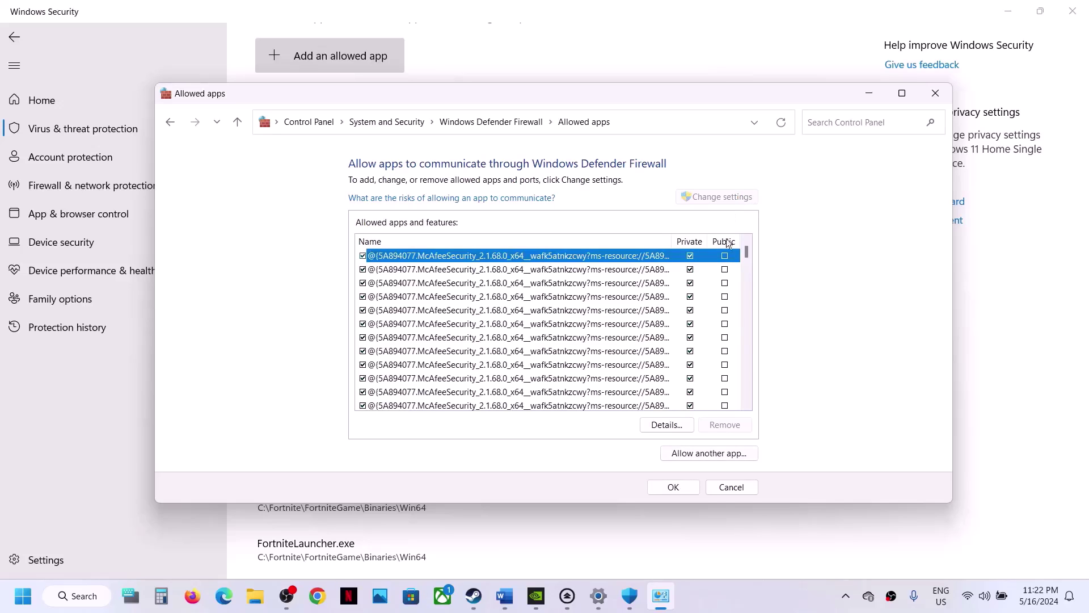
- Try adding GhostOfTsushima as a firewall exception; dismiss the already-listed error and cancel
{"action": "left_click", "coordinate": [703, 452]}
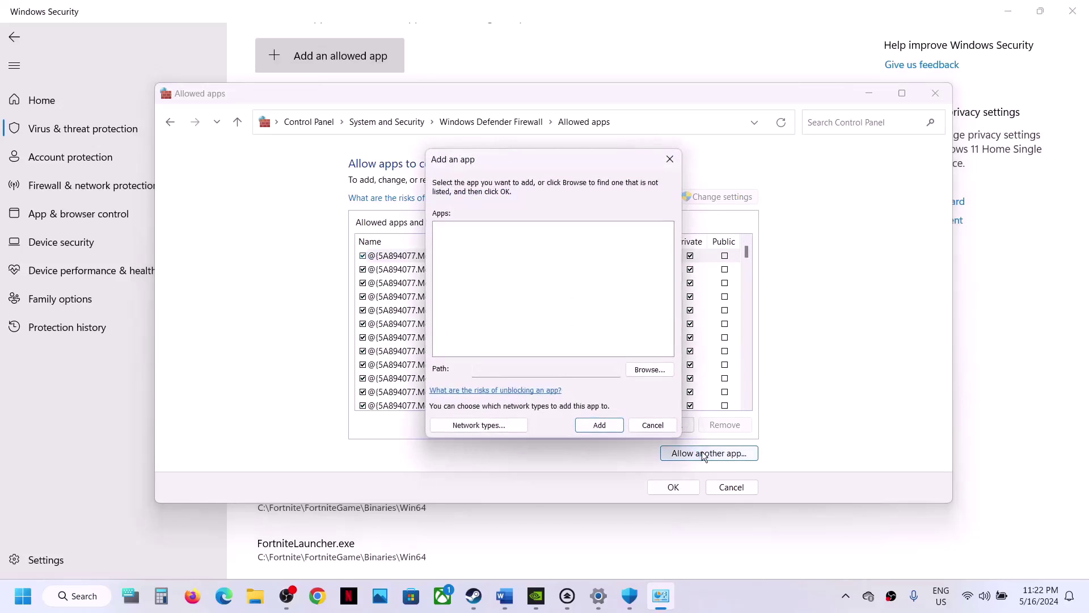
{"action": "left_click", "coordinate": [636, 372]}
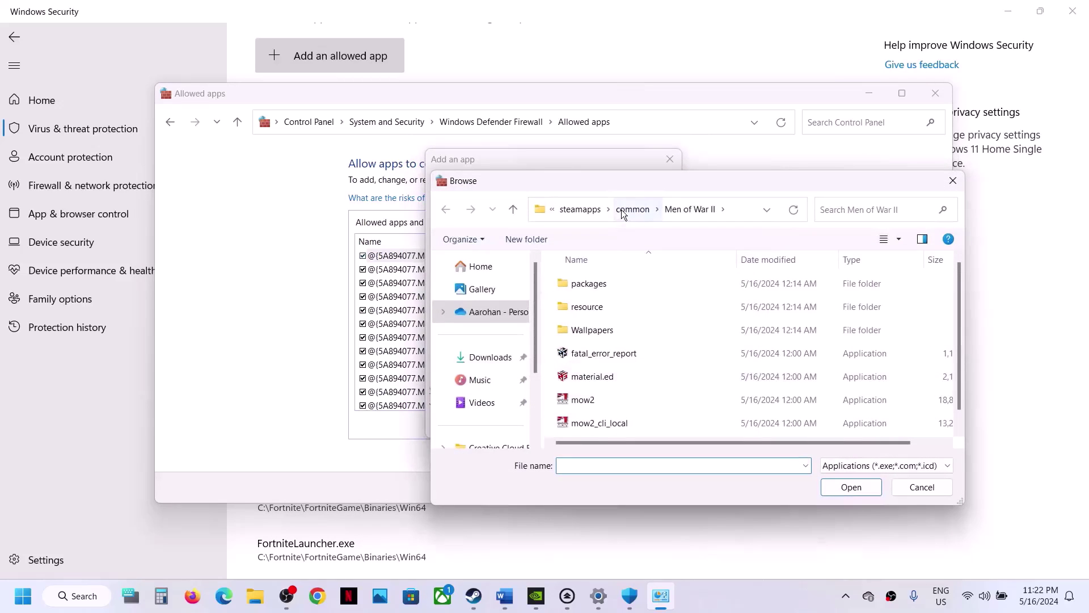
{"action": "left_click", "coordinate": [622, 210]}
{"action": "double_click", "coordinate": [631, 311]}
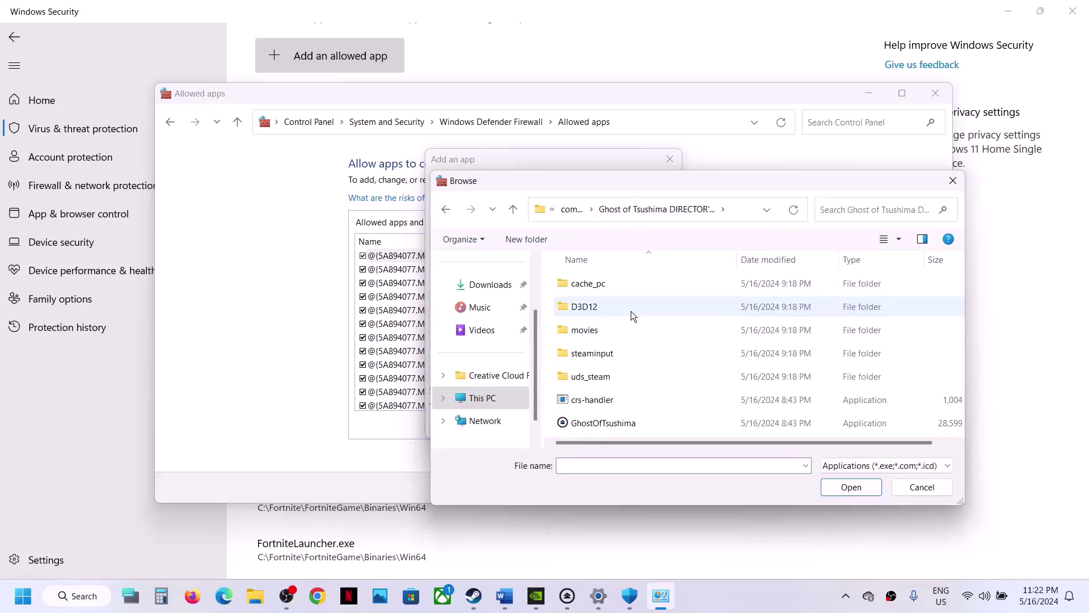
{"action": "left_click", "coordinate": [599, 424]}
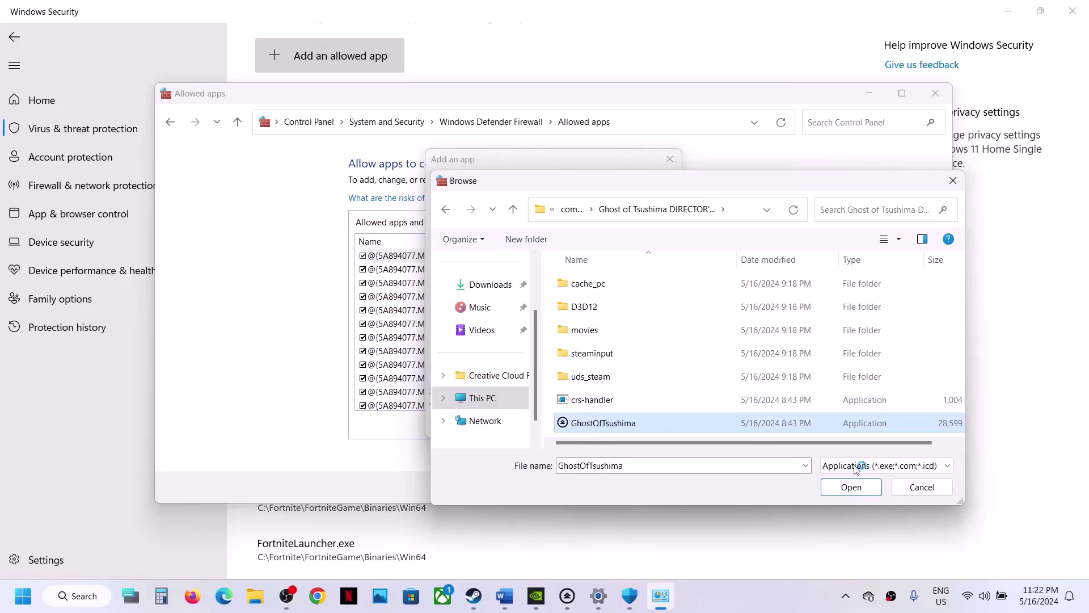
{"action": "left_click", "coordinate": [854, 490]}
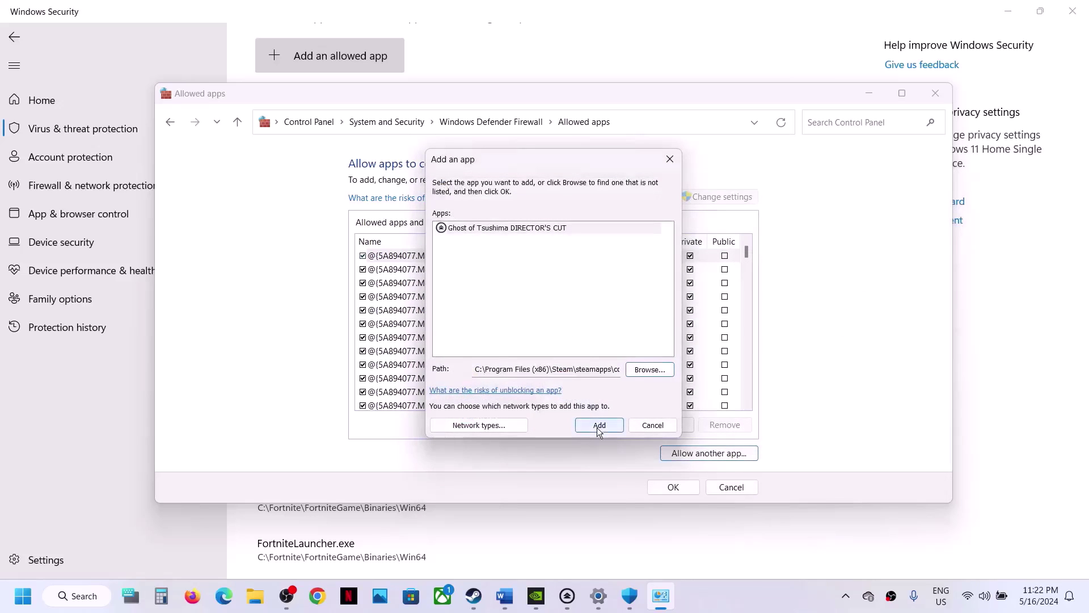
{"action": "left_click", "coordinate": [599, 425]}
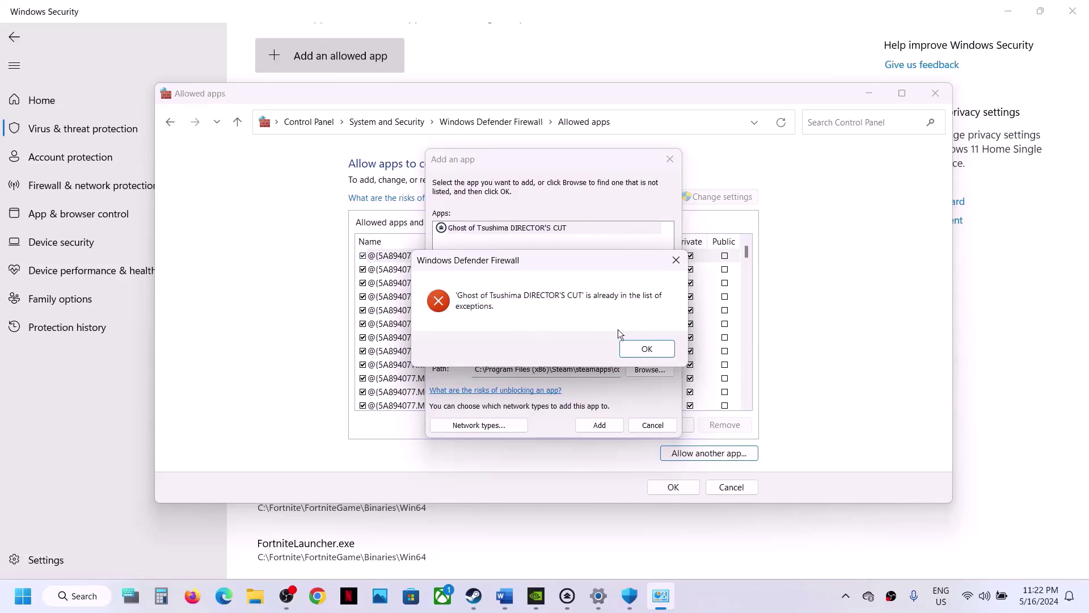
{"action": "left_click", "coordinate": [644, 348]}
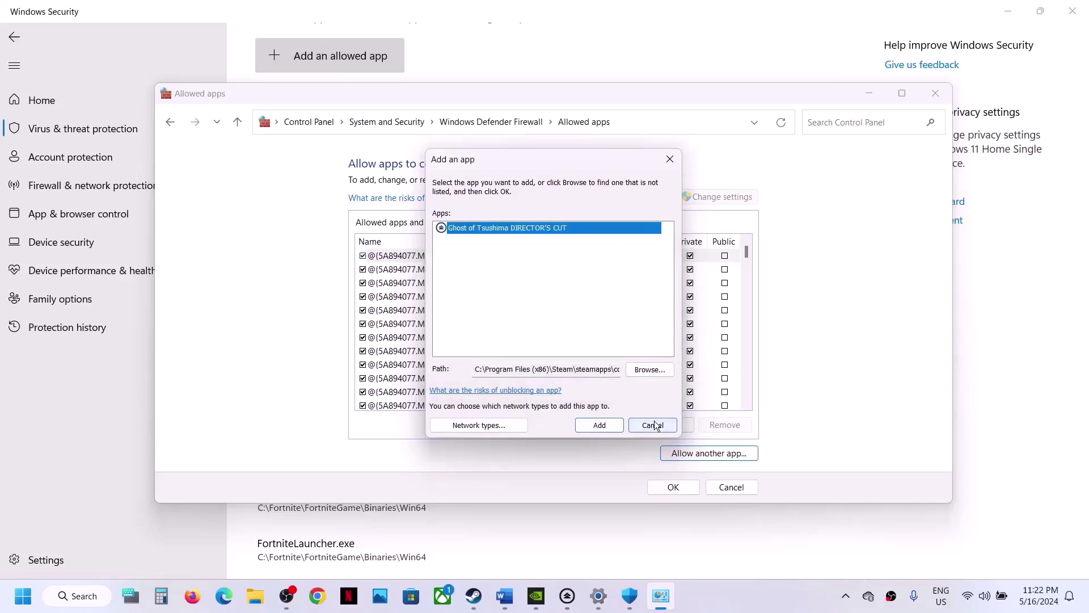
{"action": "left_click", "coordinate": [653, 425]}
- Find Ghost of Tsushima DIRECTOR'S CUT in the allowed list, confirm Private/Public, and click OK
{"action": "left_click", "coordinate": [499, 364]}
{"action": "key", "text": "g"}
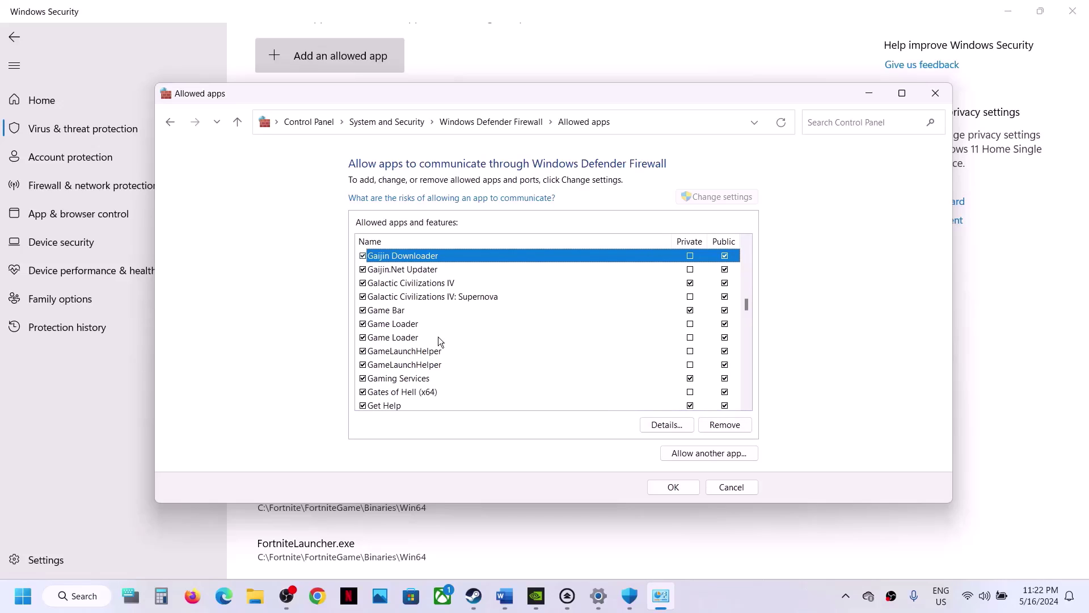
{"action": "left_click", "coordinate": [745, 405]}
{"action": "left_click", "coordinate": [745, 405]}
{"action": "left_click", "coordinate": [745, 405]}
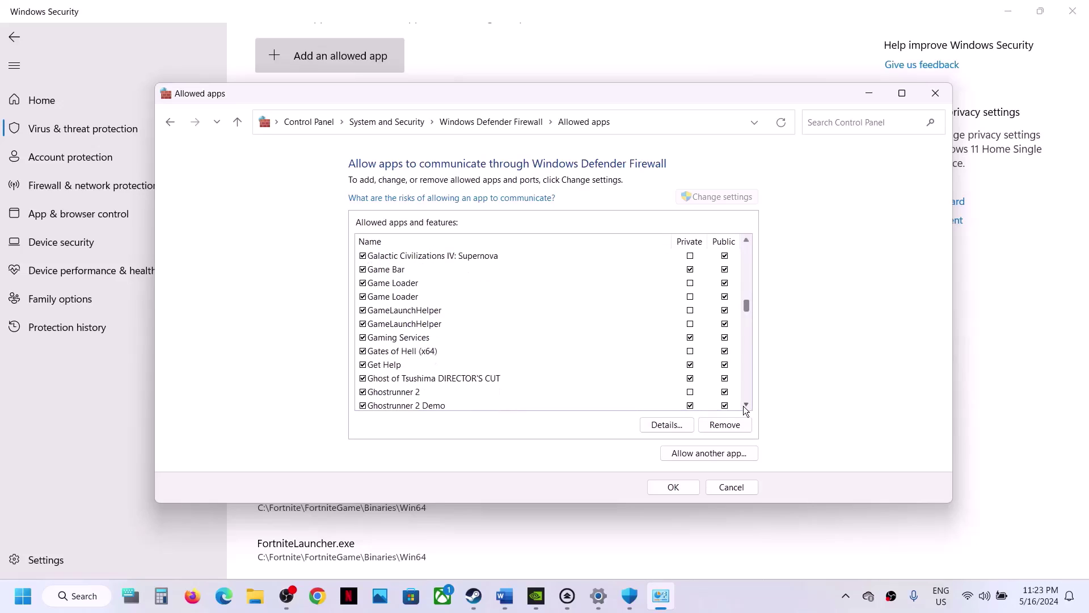
{"action": "left_click", "coordinate": [437, 380]}
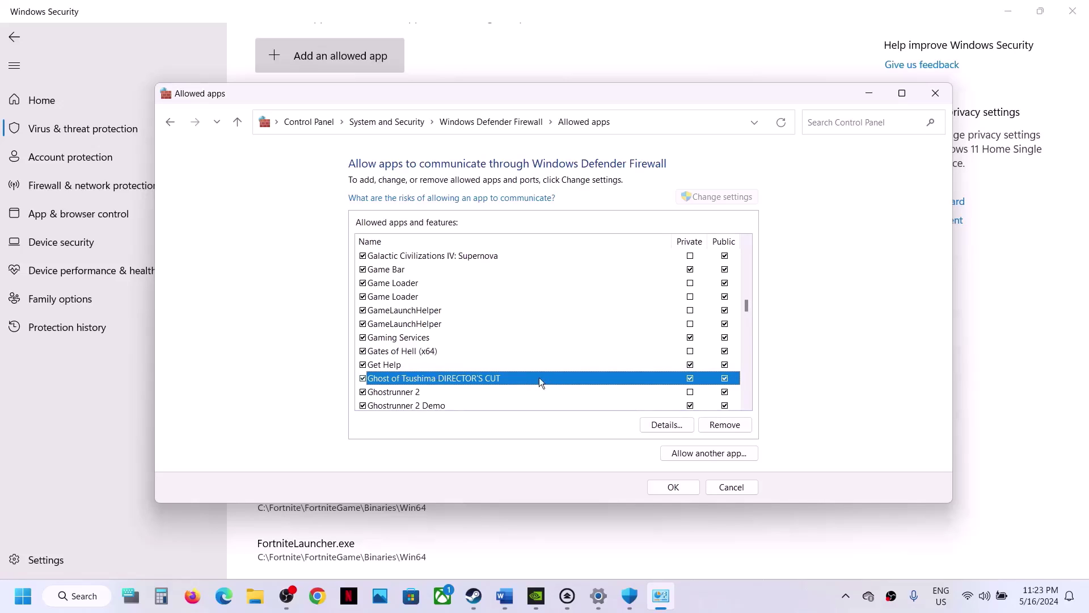
{"action": "left_click", "coordinate": [677, 489]}
- Close the firewall, Windows Security and Settings windows to return to Steam
{"action": "left_click", "coordinate": [935, 96]}
{"action": "left_click", "coordinate": [1073, 11]}
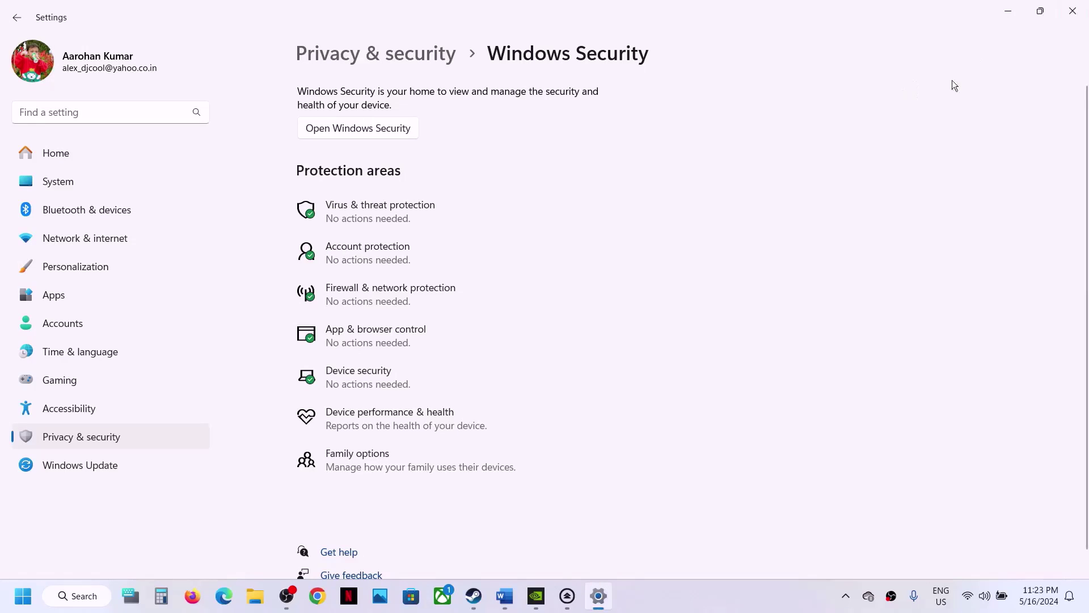
{"action": "left_click", "coordinate": [1073, 11]}
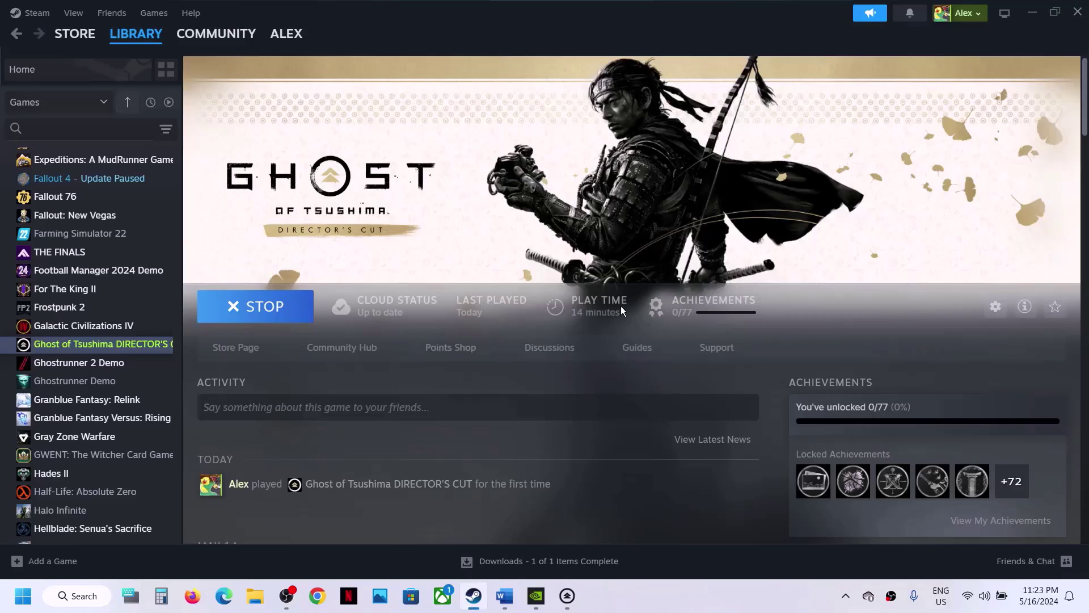
{"action": "left_click", "coordinate": [504, 596]}
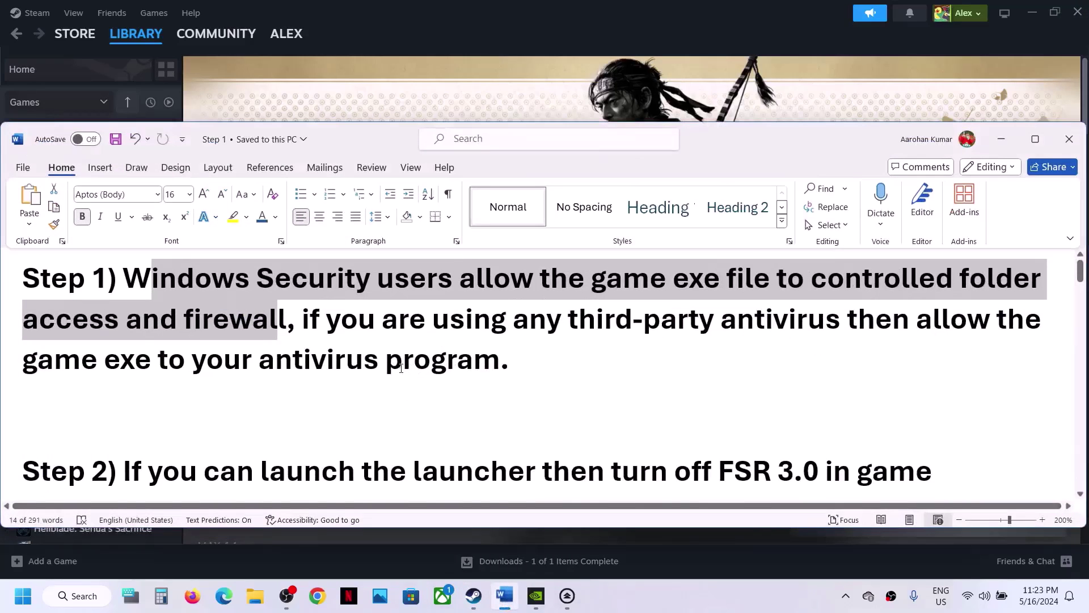
{"action": "scroll", "coordinate": [153, 370], "scroll_direction": "down", "scroll_amount": 2}
{"action": "left_click_drag", "start_coordinate": [126, 364], "coordinate": [200, 405]}
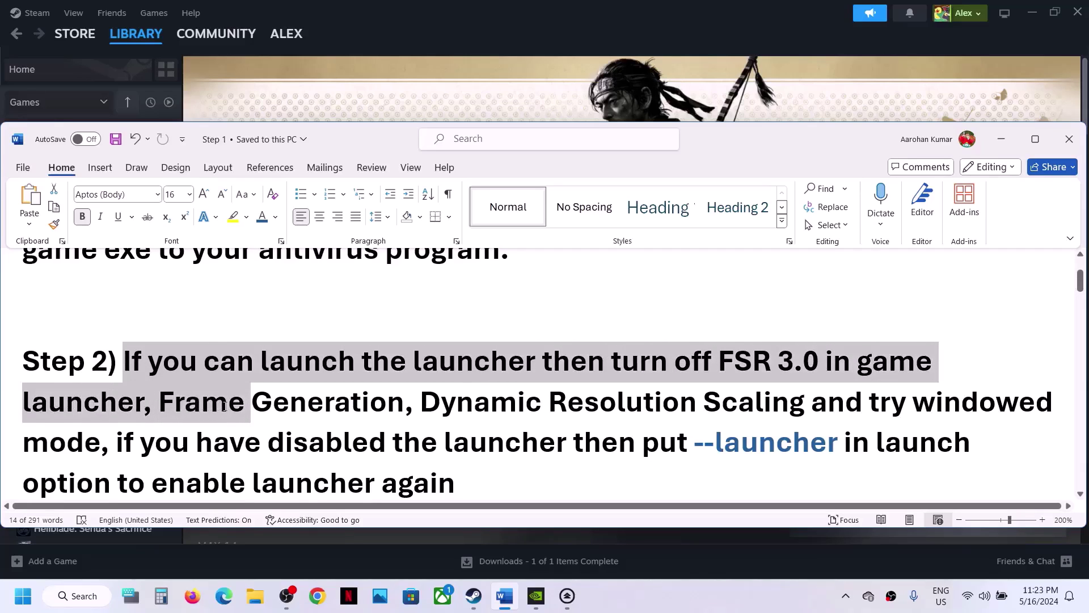
{"action": "left_click_drag", "start_coordinate": [276, 405], "coordinate": [468, 402]}
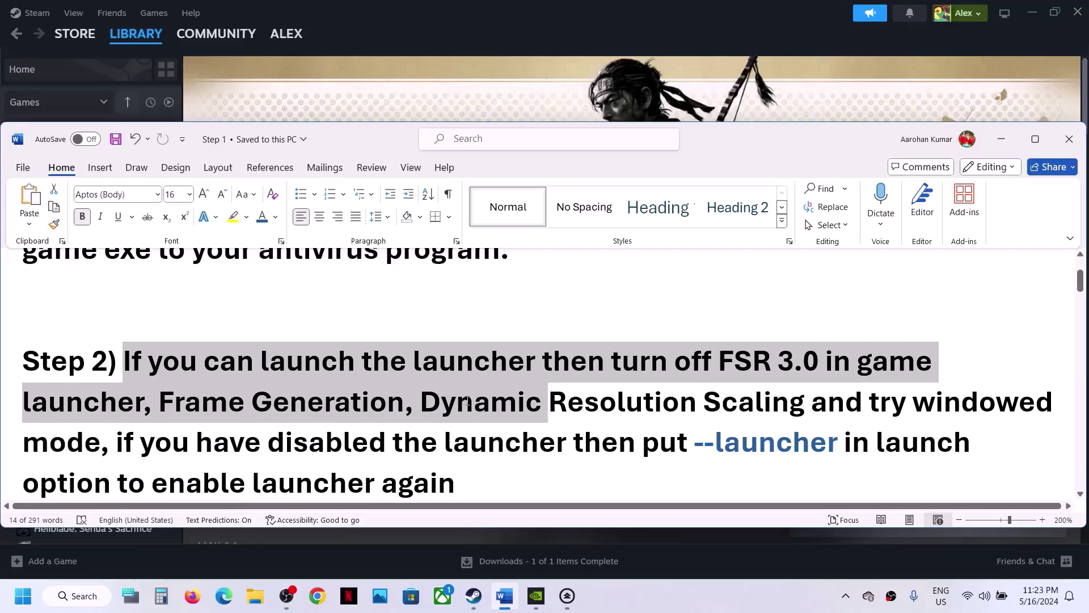
{"action": "left_click_drag", "start_coordinate": [547, 397], "coordinate": [99, 450]}
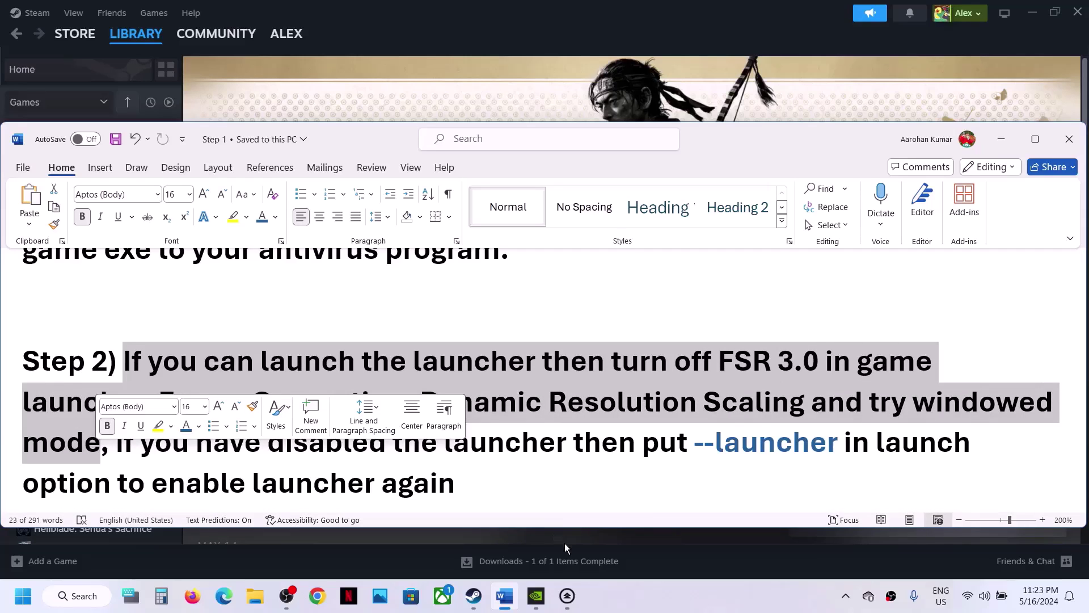
{"action": "left_click", "coordinate": [474, 596]}
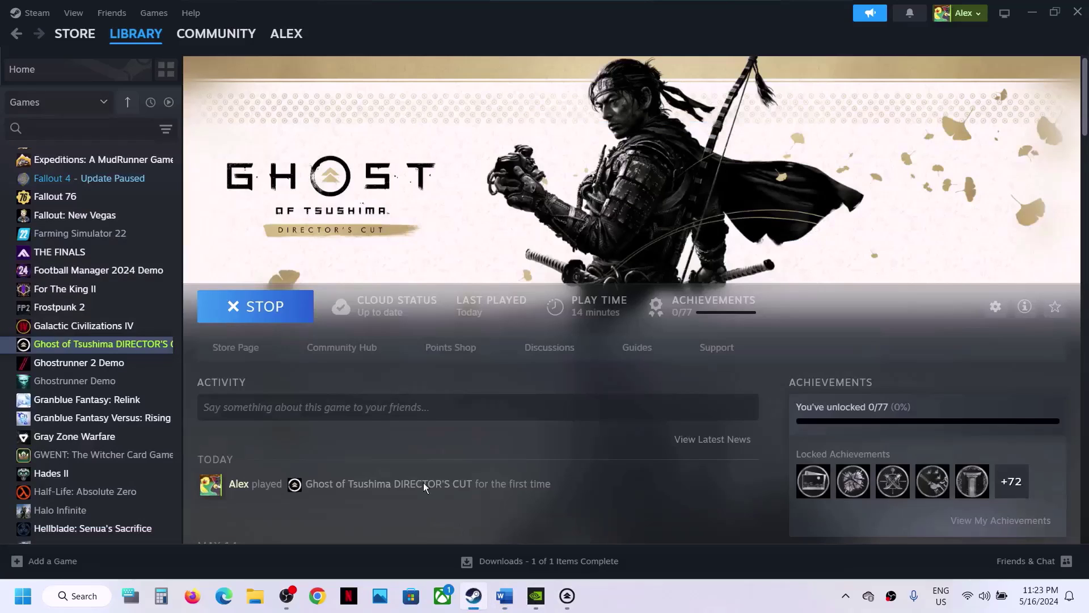
- Open the game launcher's Options and set Window Mode to Windowed
{"action": "left_click", "coordinate": [574, 596]}
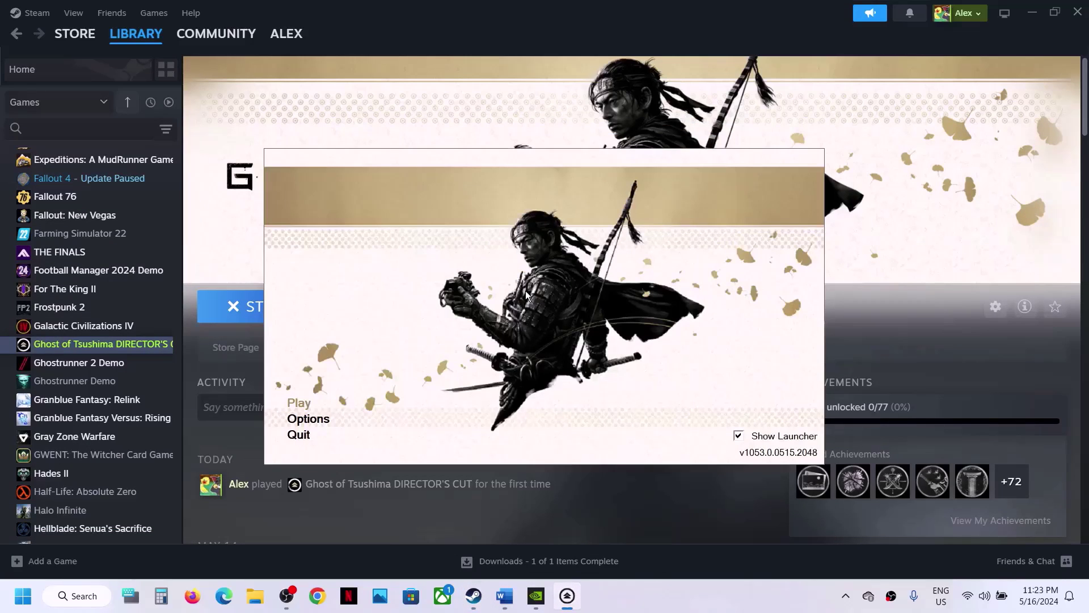
{"action": "left_click", "coordinate": [309, 420]}
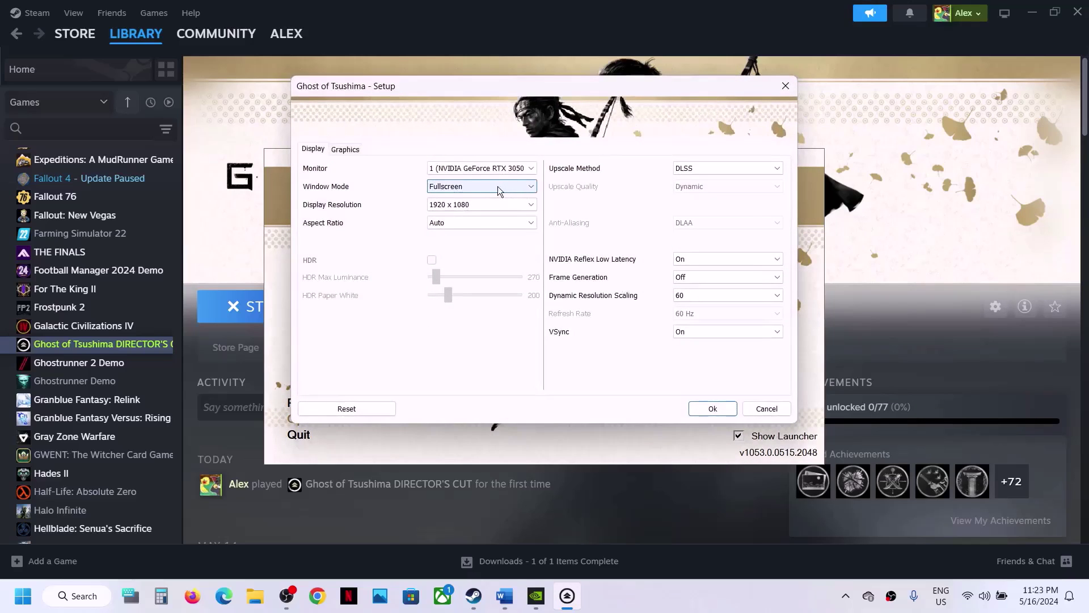
{"action": "left_click", "coordinate": [492, 190]}
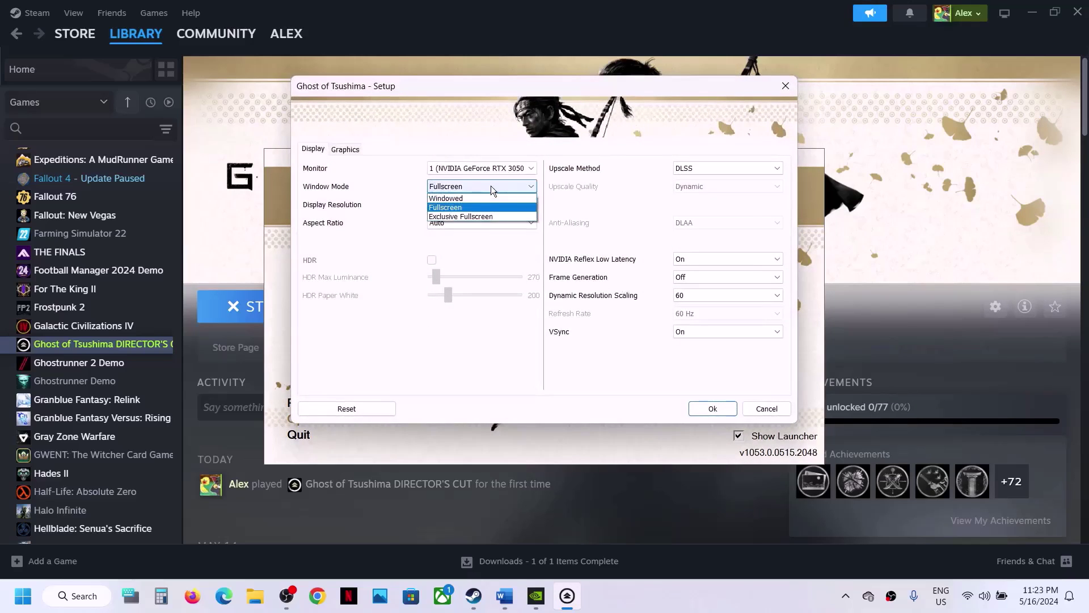
{"action": "left_click", "coordinate": [465, 219]}
{"action": "left_click", "coordinate": [502, 187]}
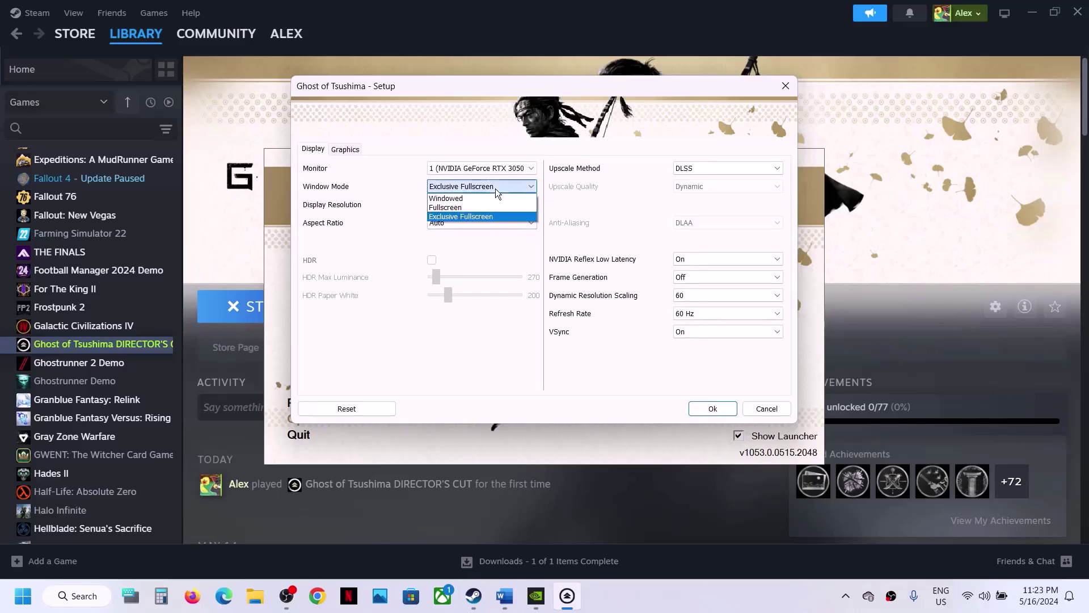
{"action": "left_click", "coordinate": [471, 199]}
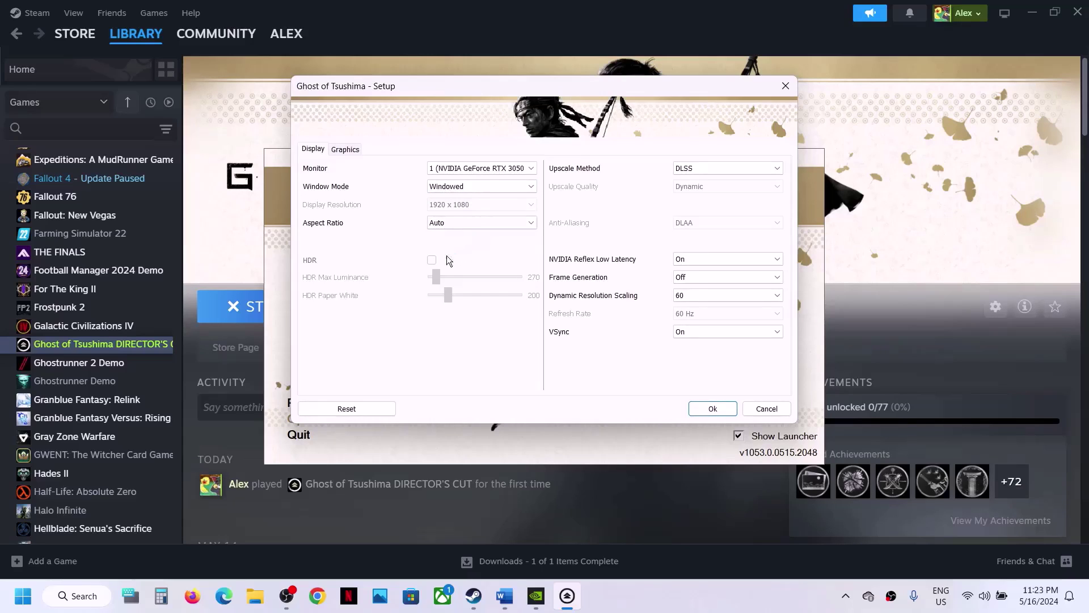
- Set Upscale Method to Off instead of AMD FSR 3.0
{"action": "left_click", "coordinate": [709, 168]}
{"action": "left_click", "coordinate": [715, 198]}
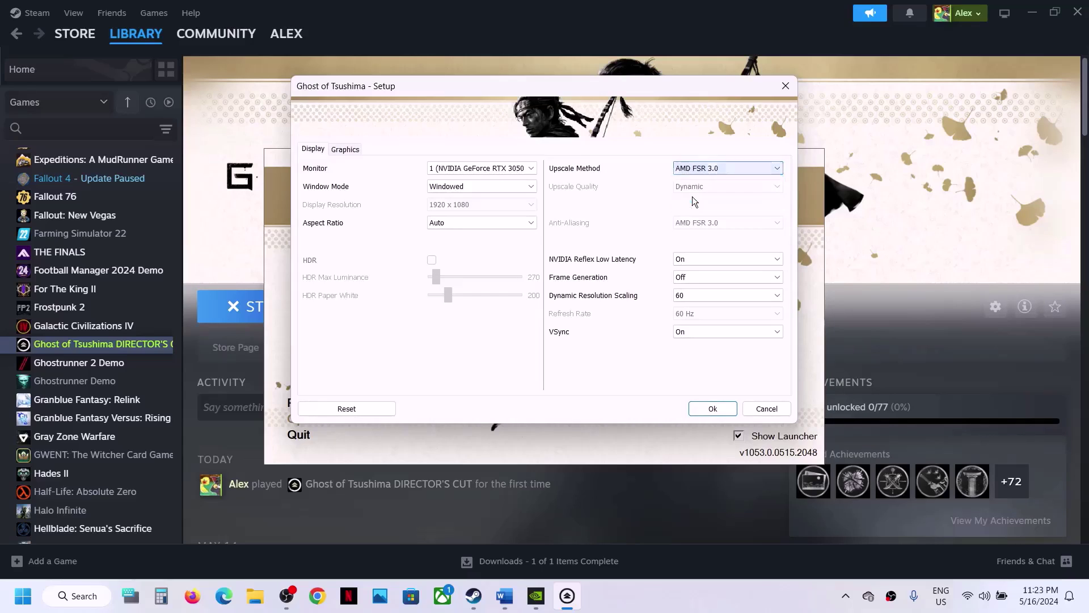
{"action": "left_click", "coordinate": [732, 169]}
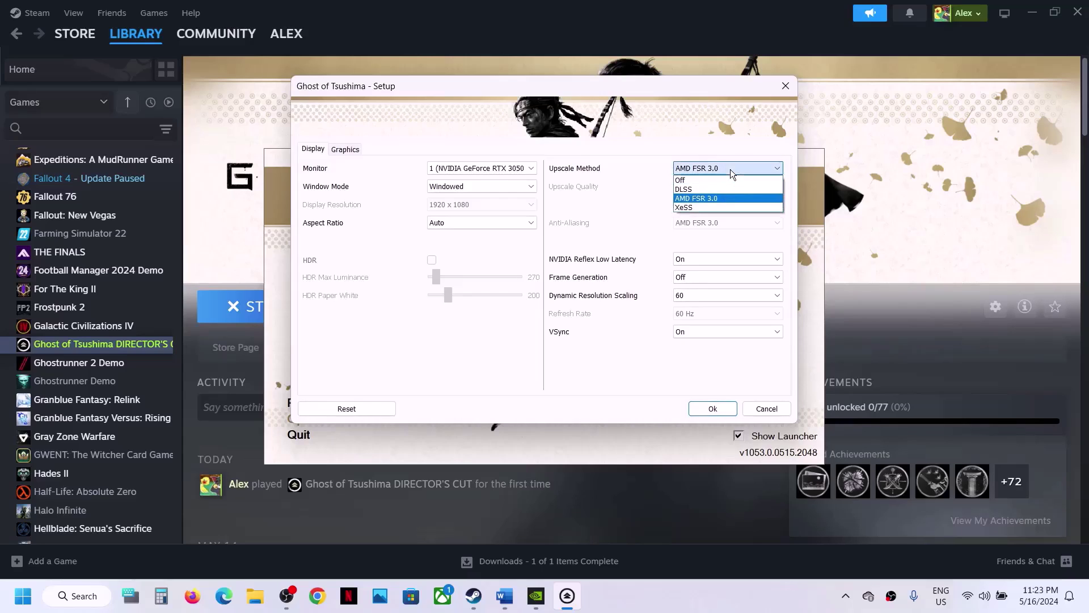
{"action": "left_click", "coordinate": [697, 181]}
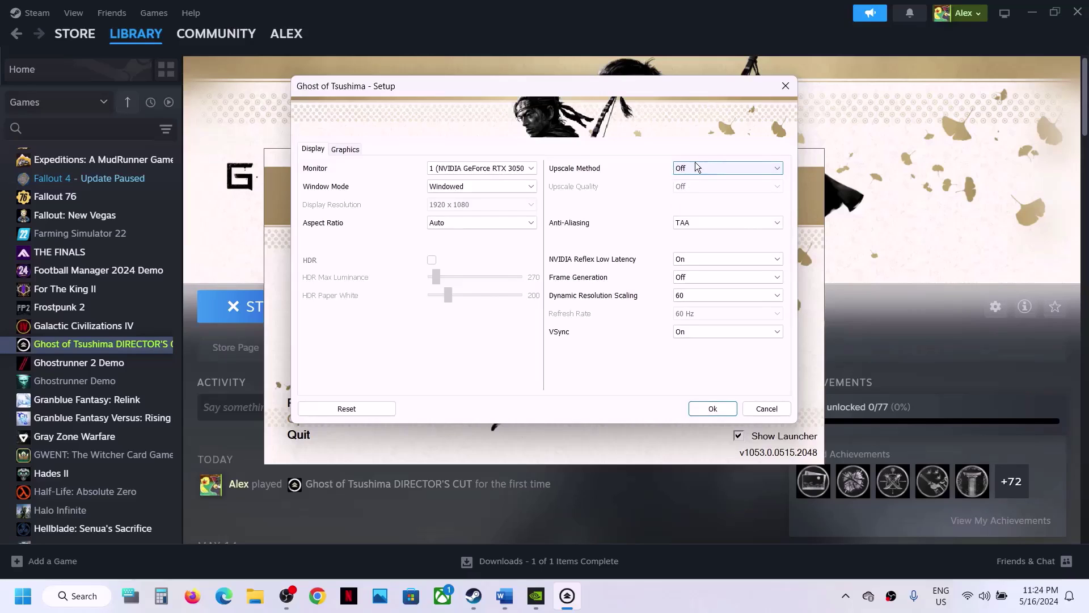
{"action": "left_click", "coordinate": [704, 167]}
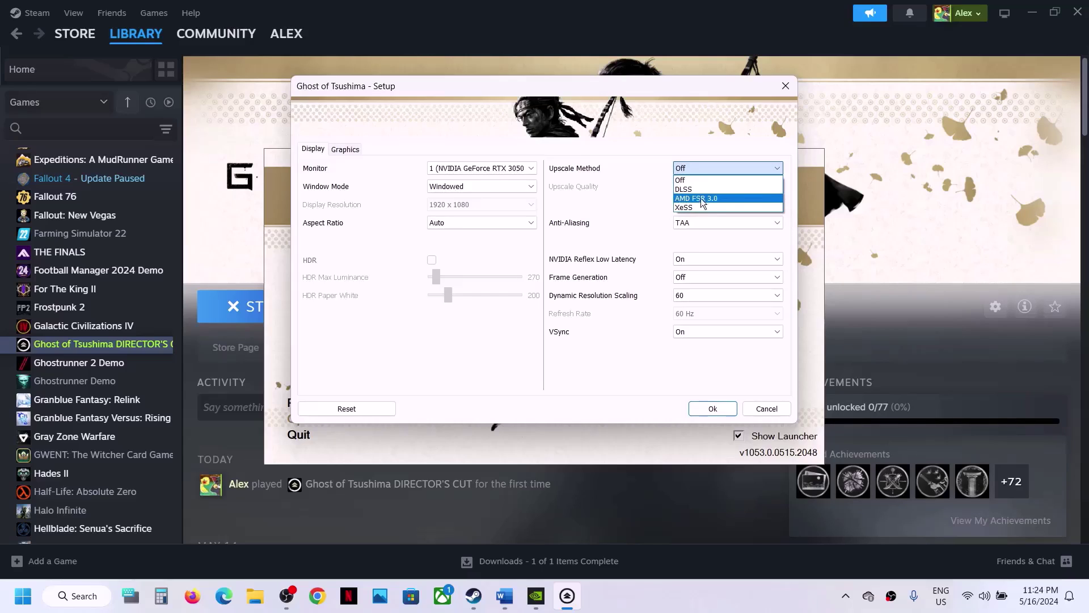
{"action": "left_click", "coordinate": [654, 188]}
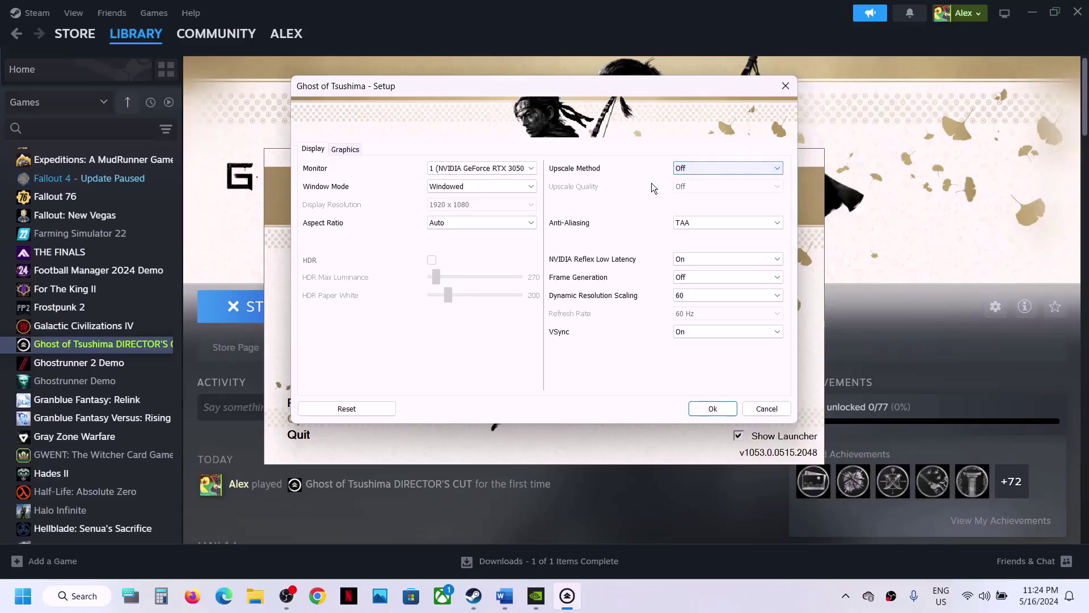
{"action": "left_click", "coordinate": [688, 168]}
{"action": "left_click", "coordinate": [692, 182]}
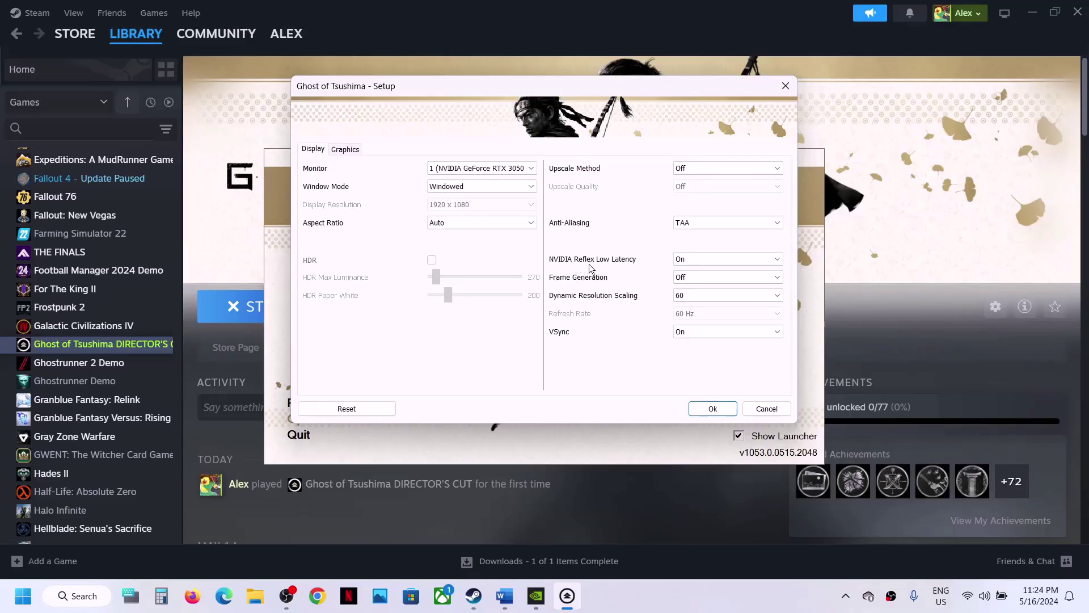
- Turn NVIDIA Reflex Low Latency and Frame Generation both Off
{"action": "left_click", "coordinate": [684, 262]}
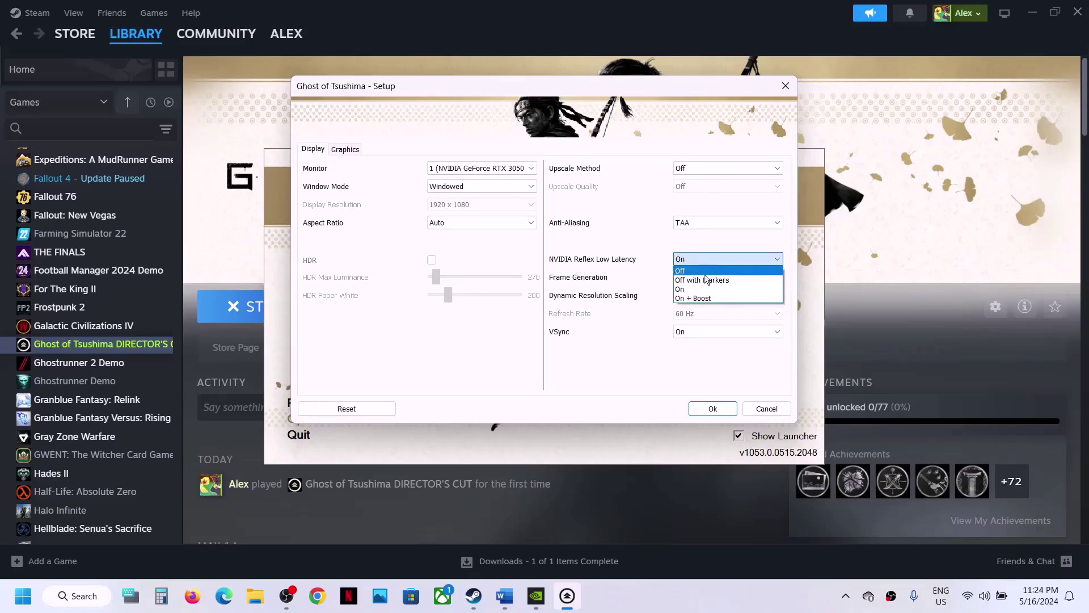
{"action": "left_click", "coordinate": [692, 271]}
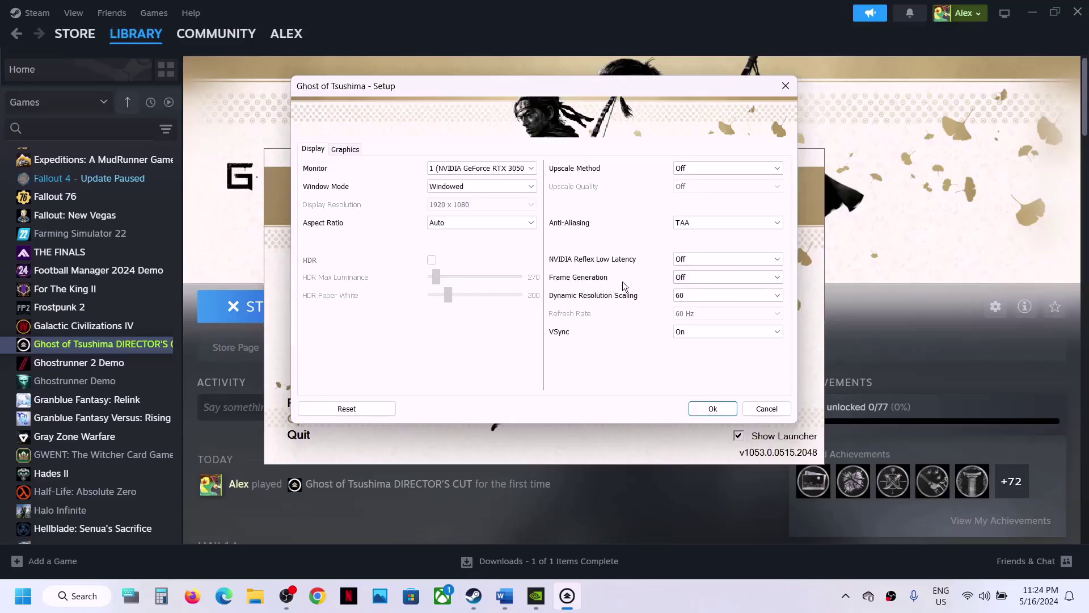
{"action": "left_click", "coordinate": [696, 278]}
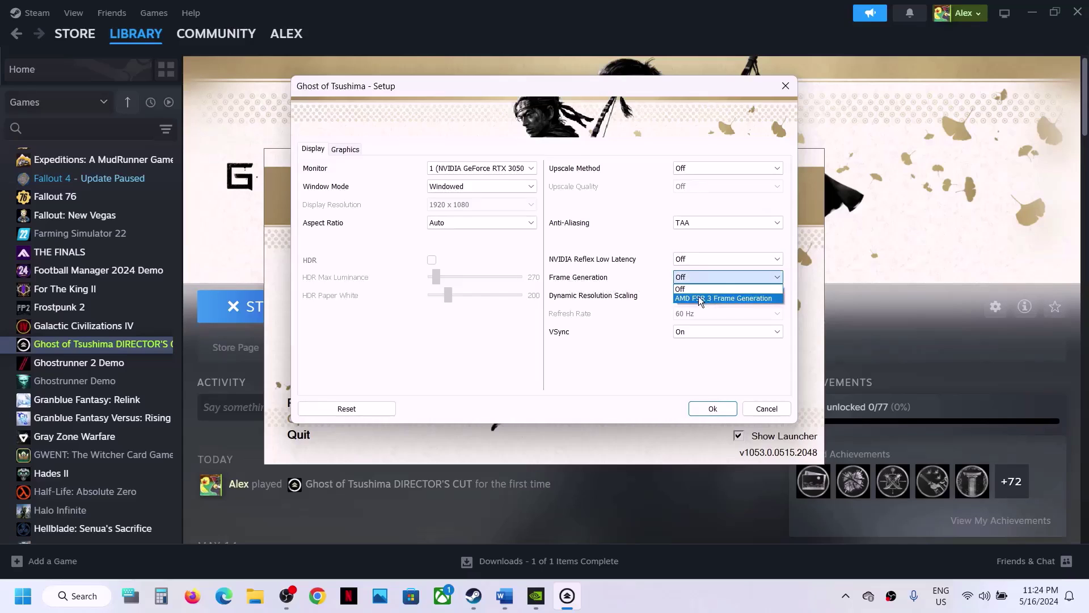
{"action": "left_click", "coordinate": [729, 298]}
{"action": "left_click", "coordinate": [724, 279]}
{"action": "left_click", "coordinate": [684, 290]}
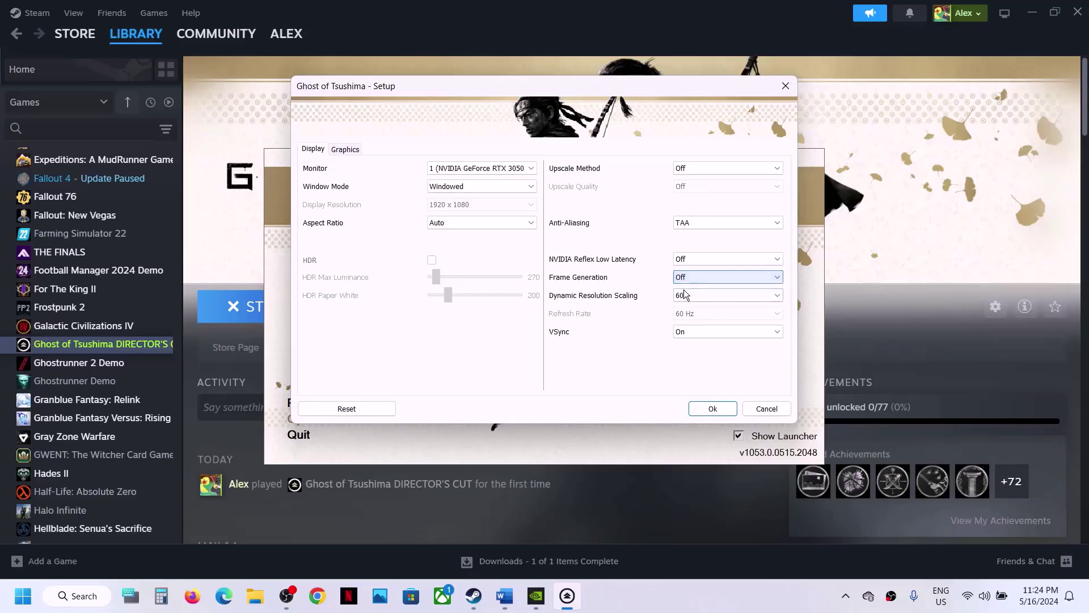
- Keep Upscale Method and Frame Generation Off, save with Ok, and quit the launcher
{"action": "left_click", "coordinate": [684, 172]}
{"action": "left_click", "coordinate": [693, 202]}
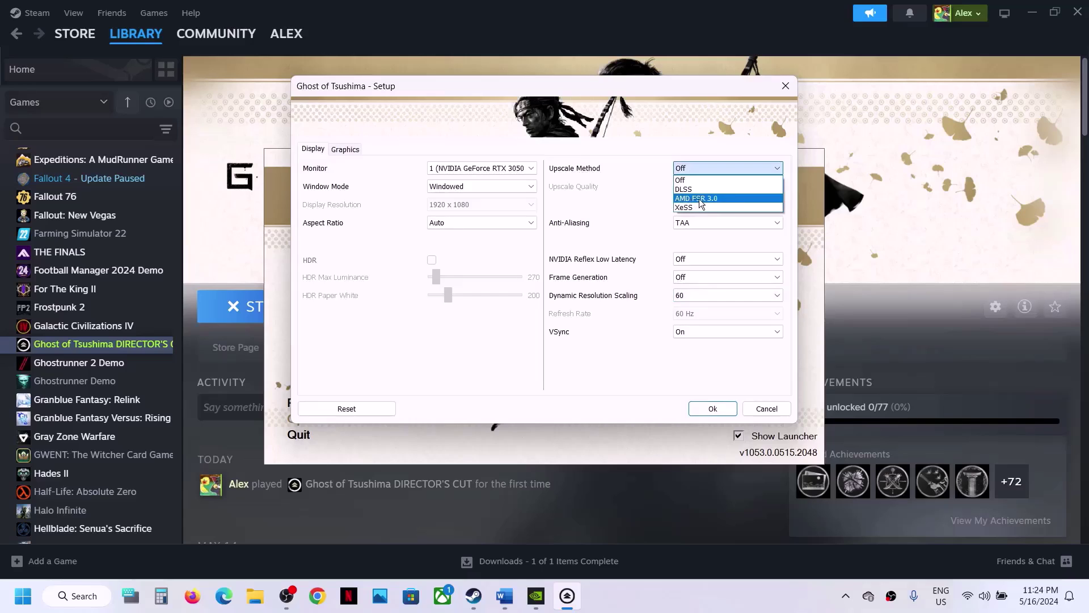
{"action": "left_click", "coordinate": [687, 169]}
{"action": "left_click", "coordinate": [690, 181]}
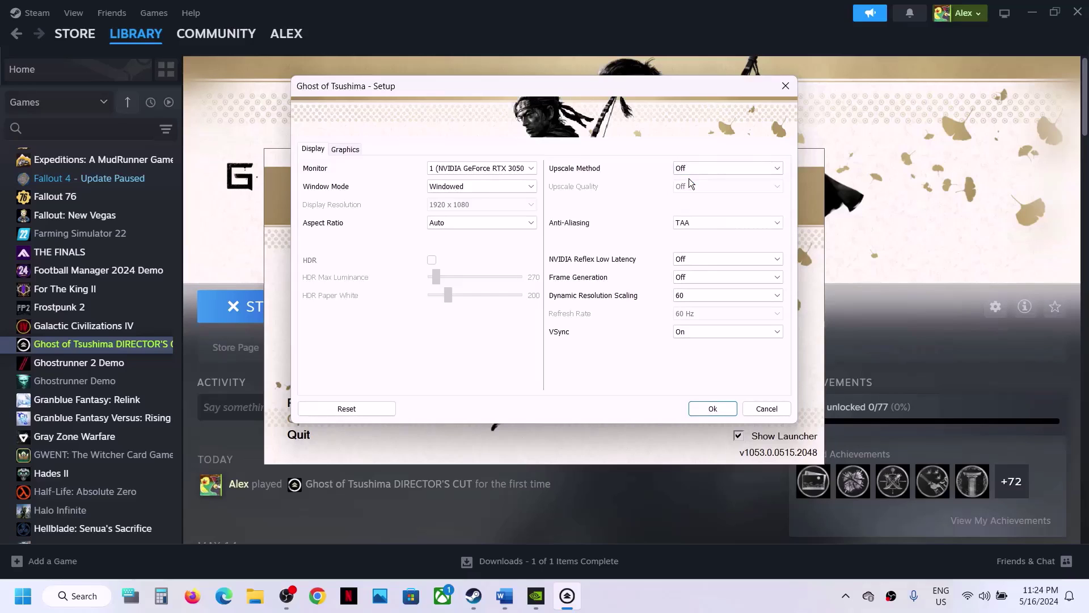
{"action": "left_click", "coordinate": [692, 282]}
{"action": "left_click", "coordinate": [686, 291]}
{"action": "left_click", "coordinate": [705, 409]}
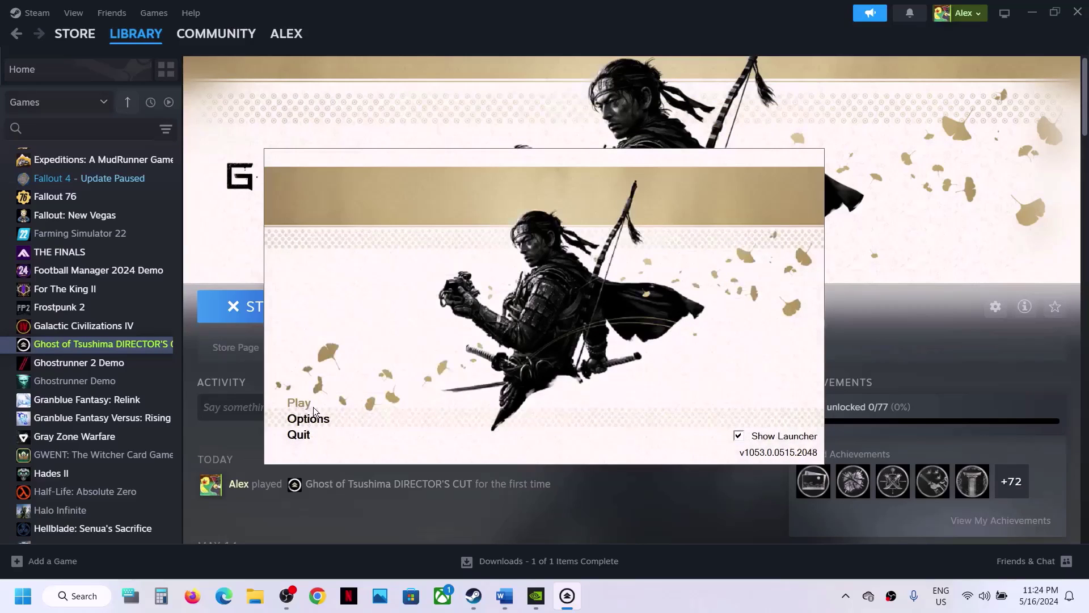
{"action": "left_click", "coordinate": [301, 434]}
- Select the '--launcher' option text in Step 2 of the Word notes, then return to Steam
{"action": "left_click", "coordinate": [508, 598]}
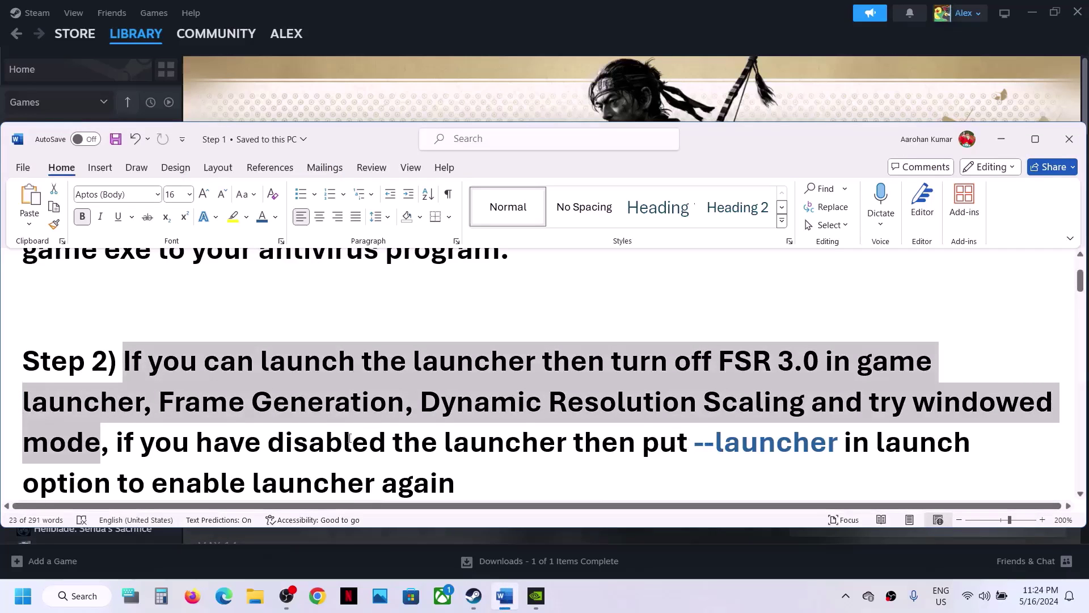
{"action": "left_click", "coordinate": [285, 442]}
{"action": "left_click_drag", "start_coordinate": [285, 443], "coordinate": [525, 444]}
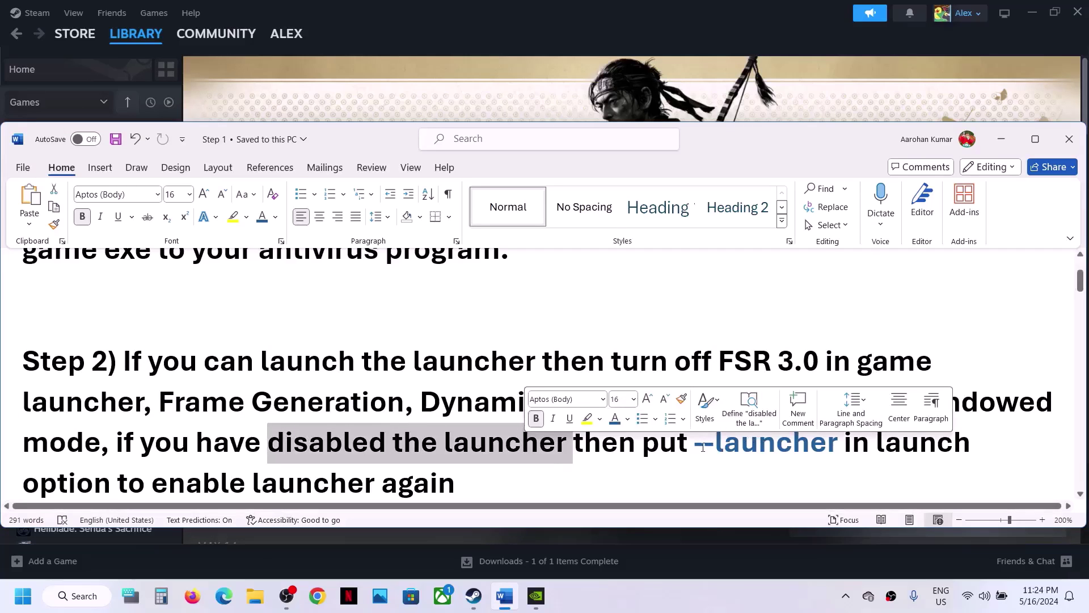
{"action": "left_click_drag", "start_coordinate": [697, 448], "coordinate": [769, 446]}
{"action": "key", "text": "ctrl+c"}
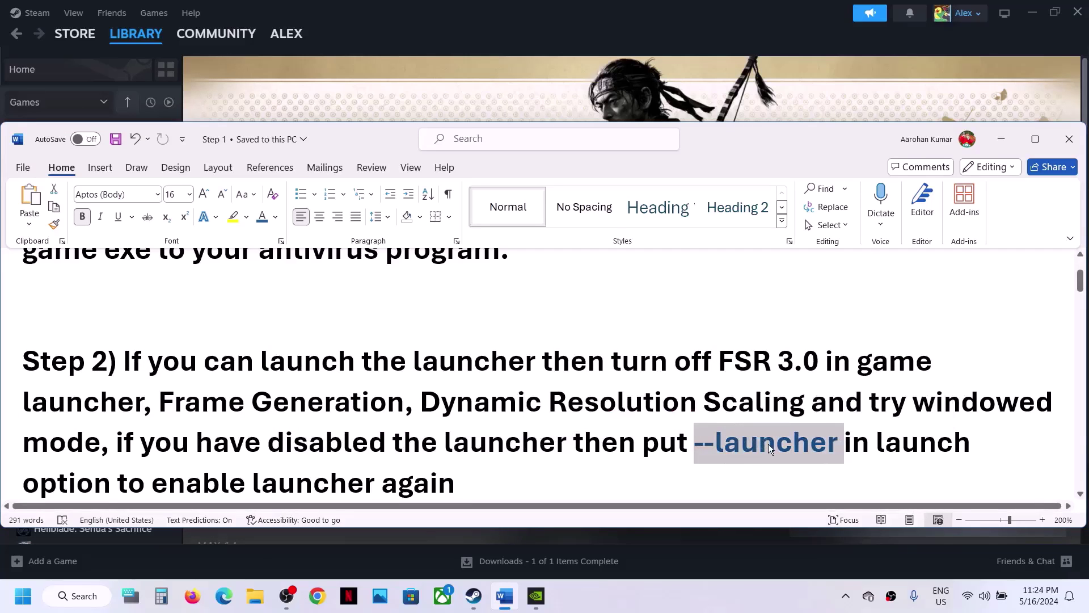
{"action": "left_click", "coordinate": [494, 107]}
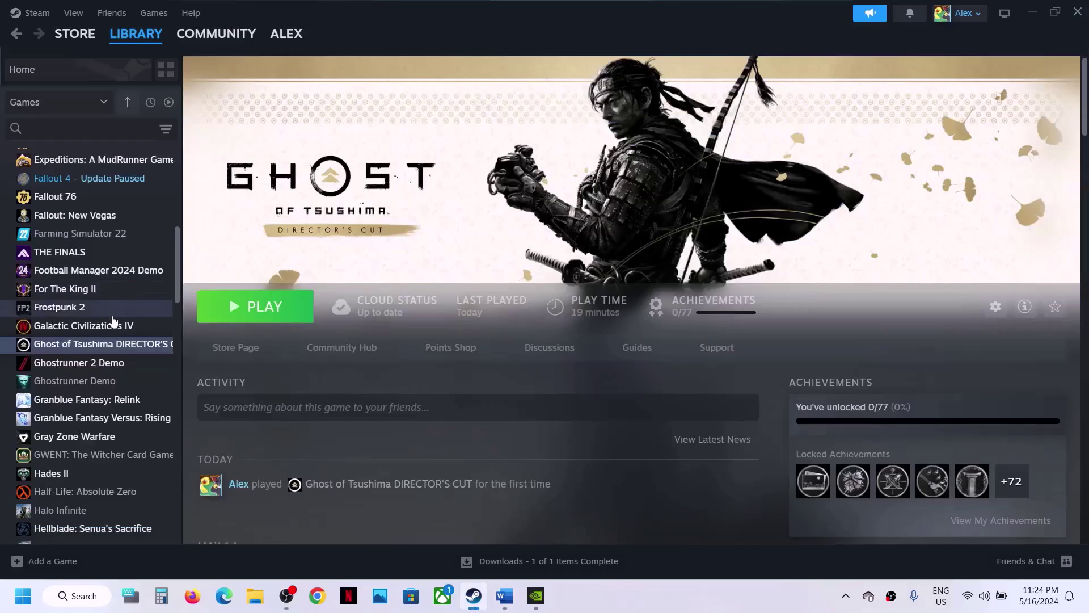
- Paste --launcher into Ghost of Tsushima DIRECTOR'S CUT's Launch Options and close Properties
{"action": "right_click", "coordinate": [95, 344]}
{"action": "left_click", "coordinate": [136, 454]}
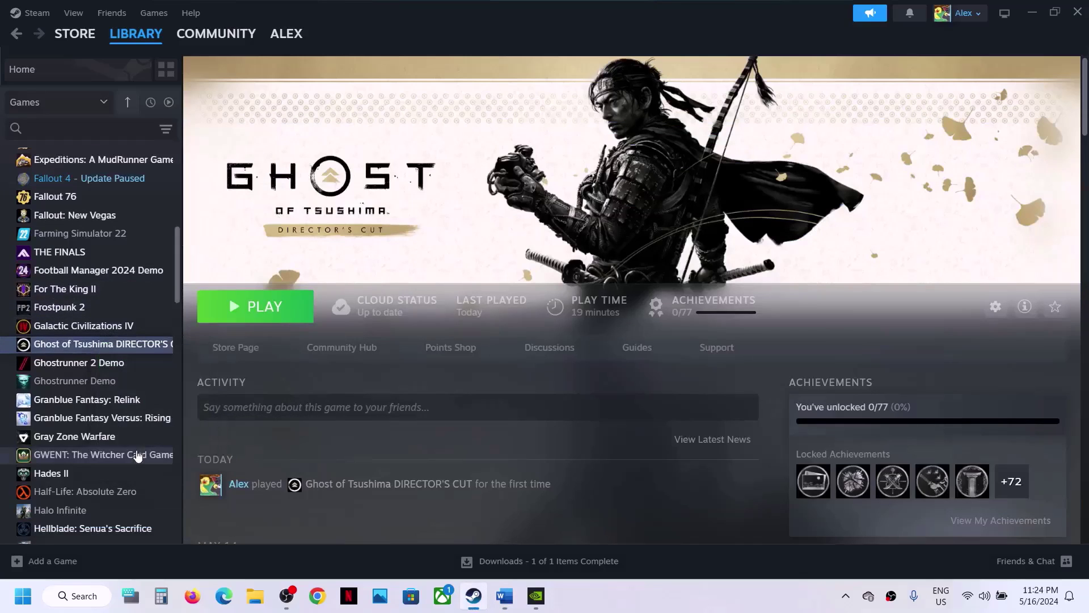
{"action": "left_click", "coordinate": [464, 375]}
{"action": "key", "text": "ctrl+v"}
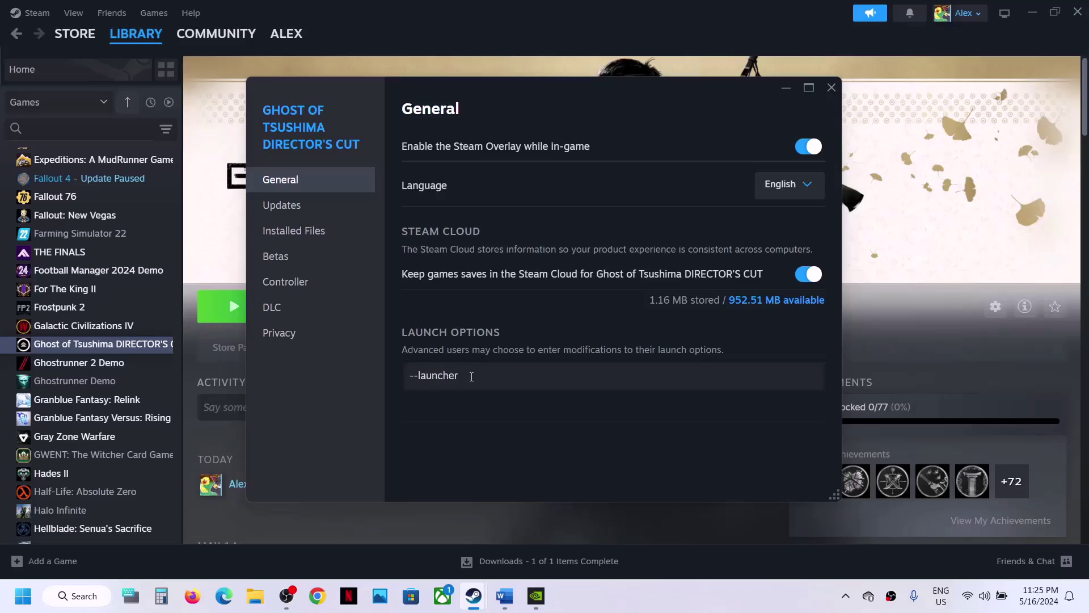
{"action": "left_click", "coordinate": [484, 420]}
{"action": "left_click", "coordinate": [829, 86]}
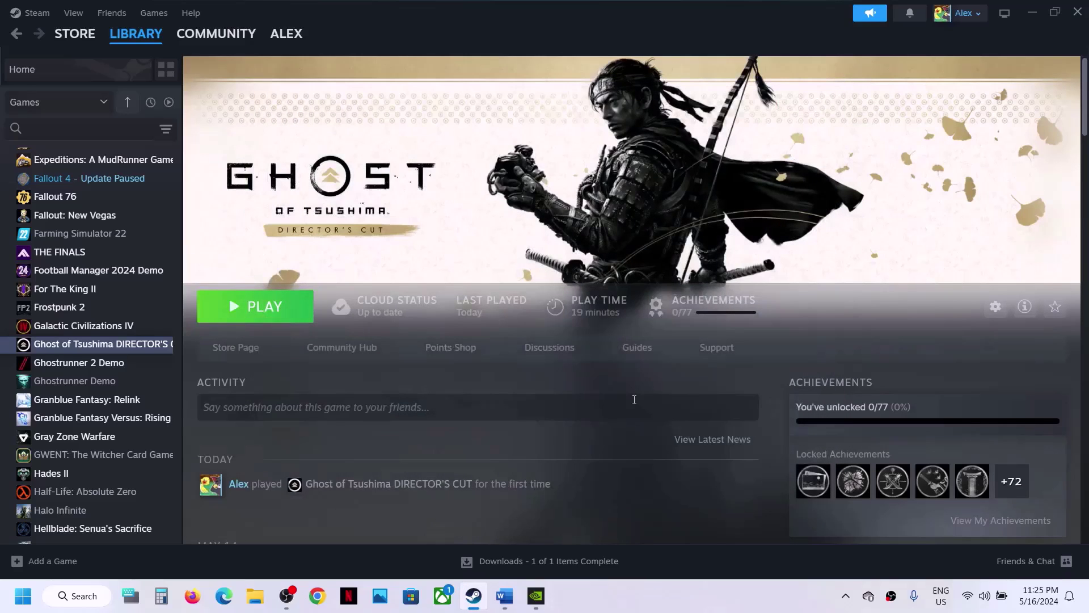
- Read Step 3 on running as administrator, then right-click Ghost of Tsushima in Steam
{"action": "left_click", "coordinate": [510, 597]}
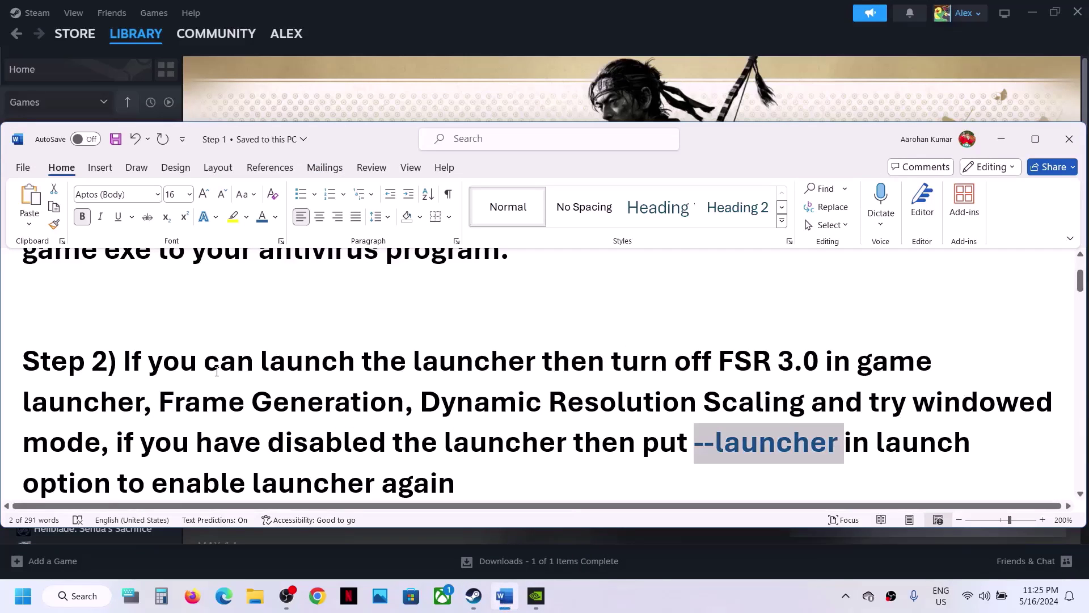
{"action": "left_click_drag", "start_coordinate": [216, 372], "coordinate": [427, 443]}
{"action": "left_click", "coordinate": [260, 425]}
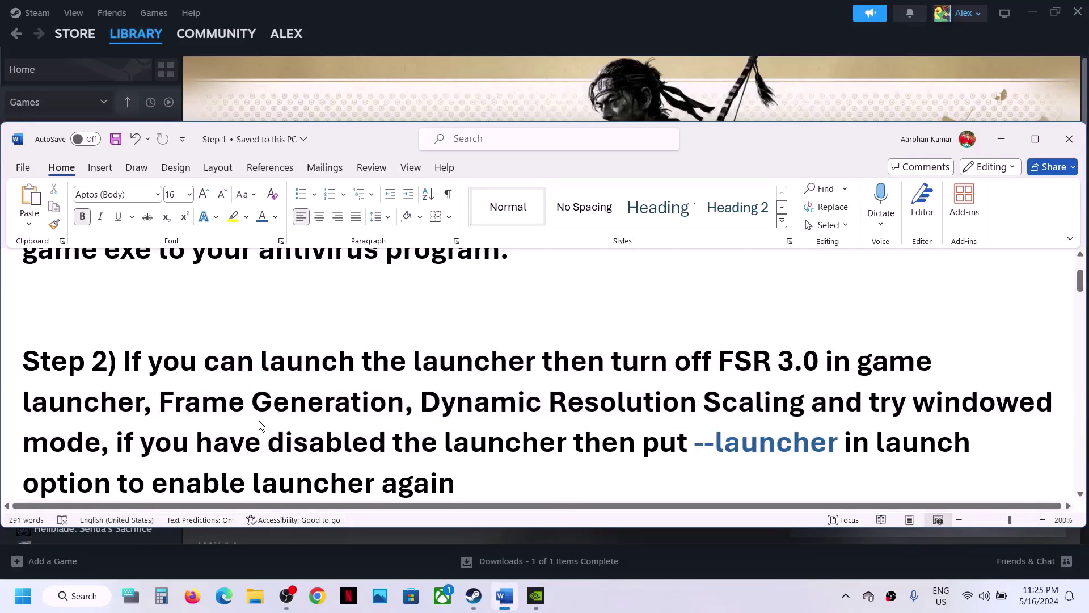
{"action": "scroll", "coordinate": [260, 425], "scroll_direction": "down", "scroll_amount": 3}
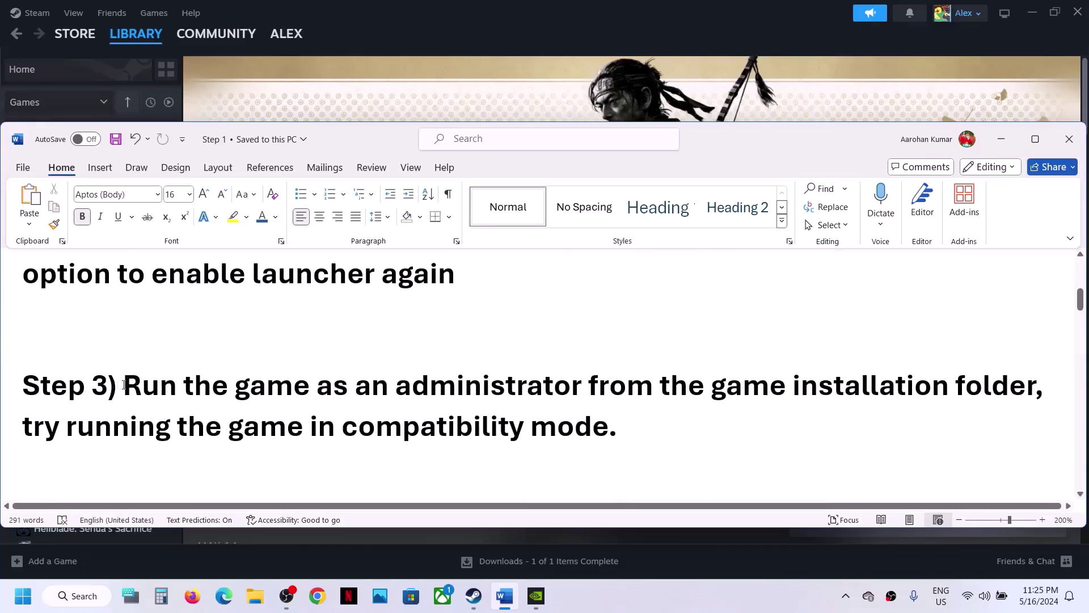
{"action": "left_click_drag", "start_coordinate": [128, 386], "coordinate": [477, 421]}
{"action": "left_click", "coordinate": [496, 33]}
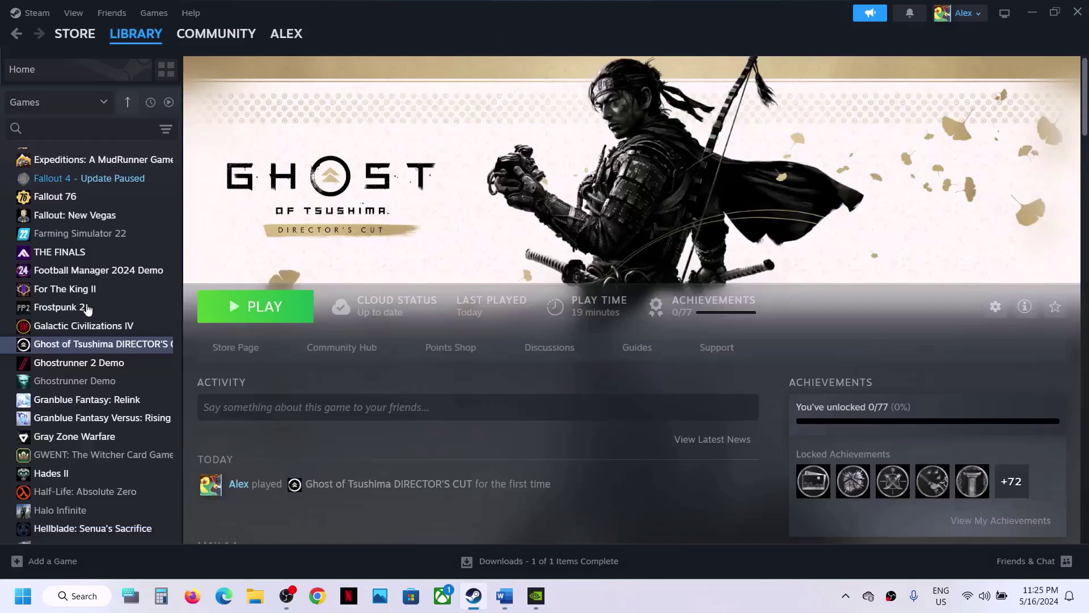
{"action": "right_click", "coordinate": [63, 349]}
- Open Ghost of Tsushima's local install folder from Steam
{"action": "mouse_move", "coordinate": [110, 434]}
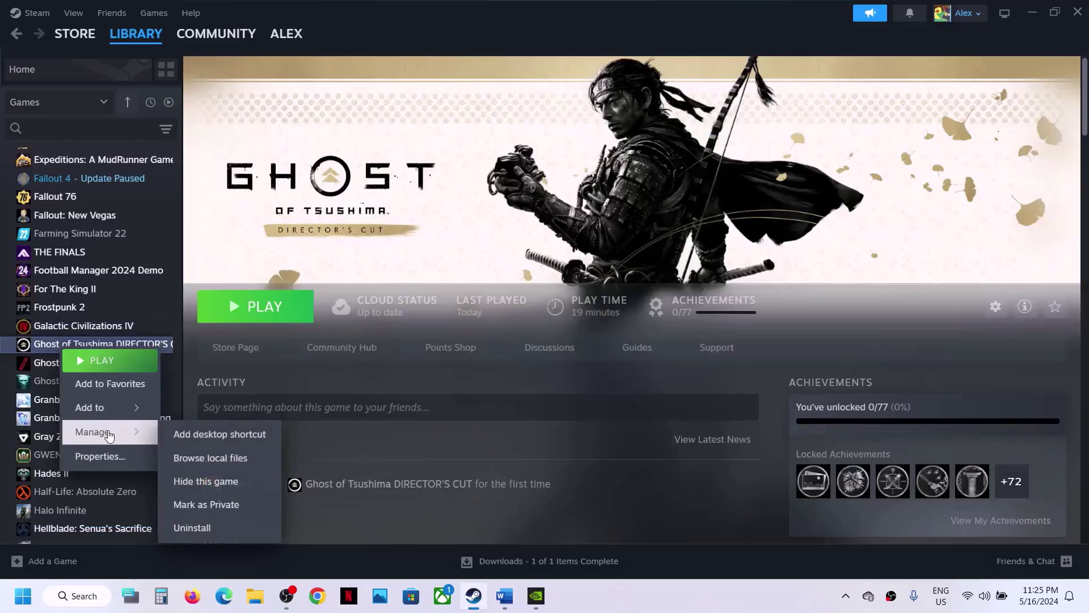
{"action": "left_click", "coordinate": [221, 458]}
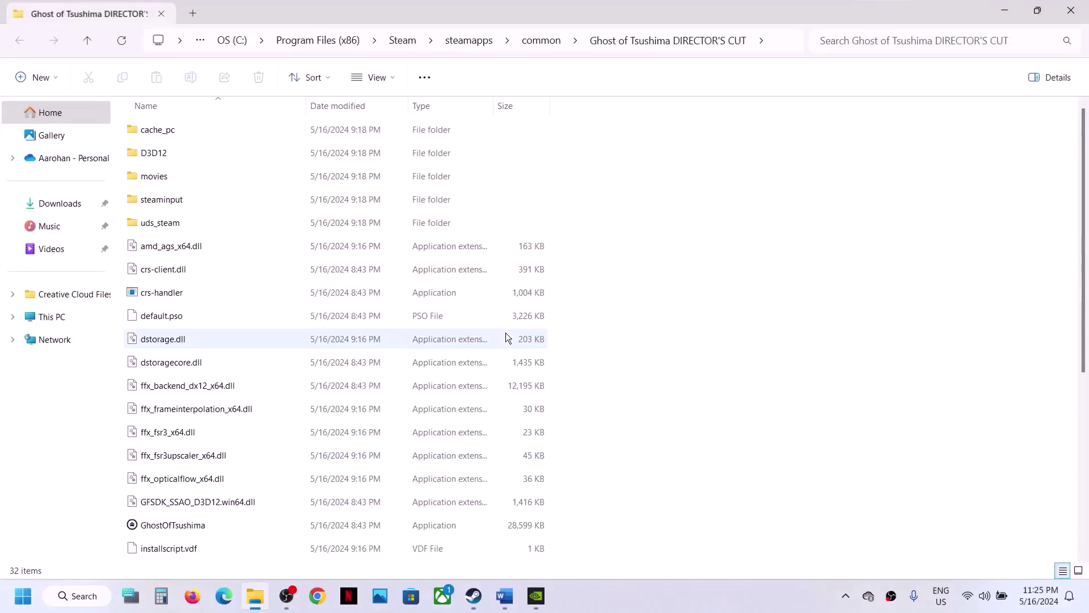
{"action": "scroll", "coordinate": [260, 264], "scroll_direction": "down", "scroll_amount": 4}
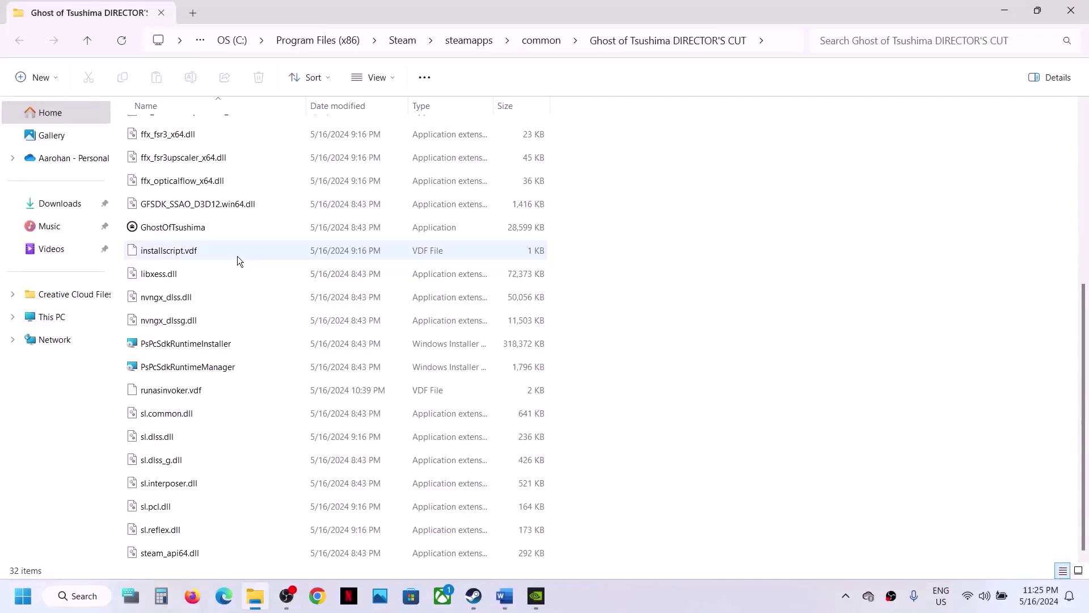
- Set GhostOfTsushima to run in Windows 8 compatibility mode and apply it
{"action": "left_click", "coordinate": [176, 229]}
{"action": "right_click", "coordinate": [217, 228]}
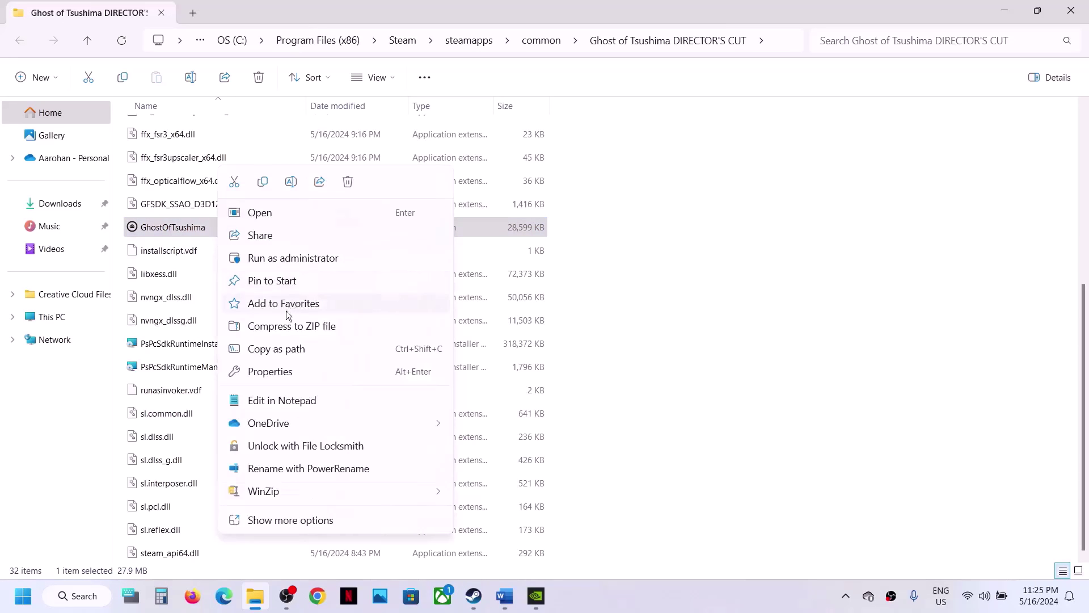
{"action": "left_click", "coordinate": [280, 372]}
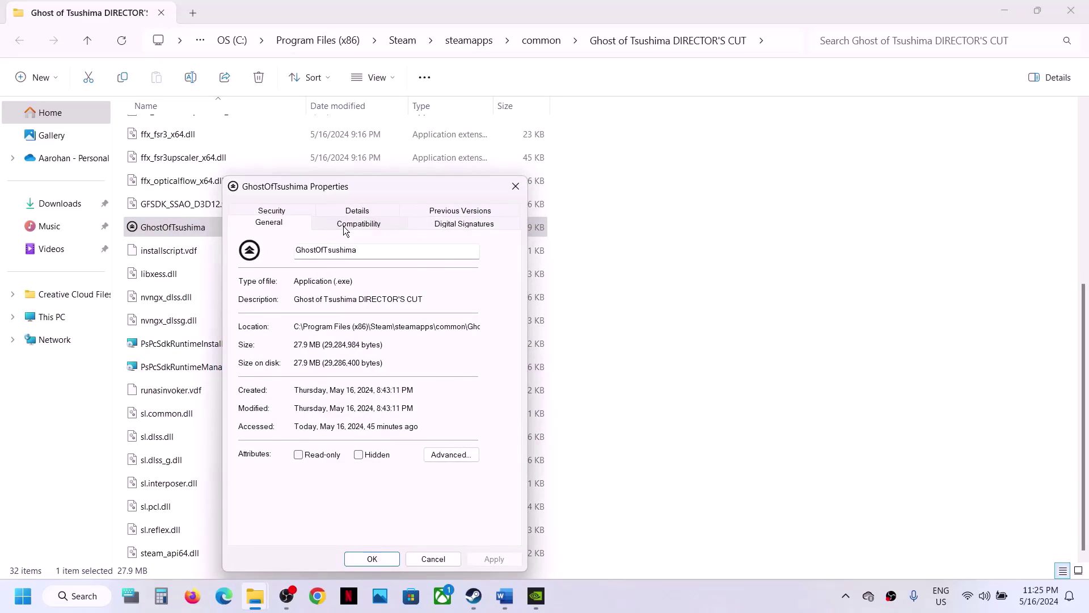
{"action": "left_click", "coordinate": [346, 227]}
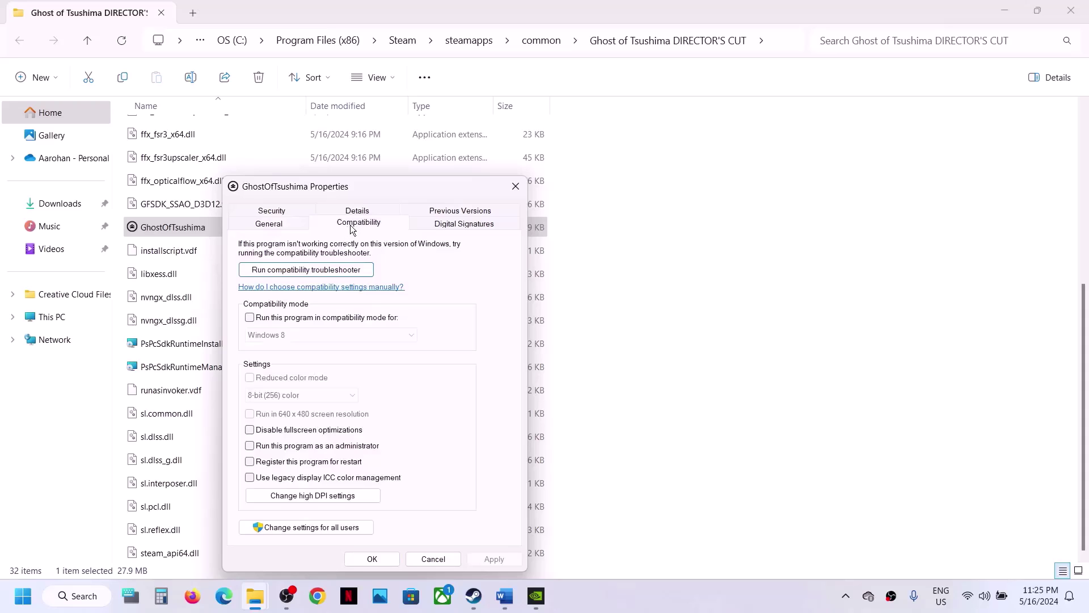
{"action": "left_click", "coordinate": [251, 317]}
{"action": "left_click", "coordinate": [304, 335]}
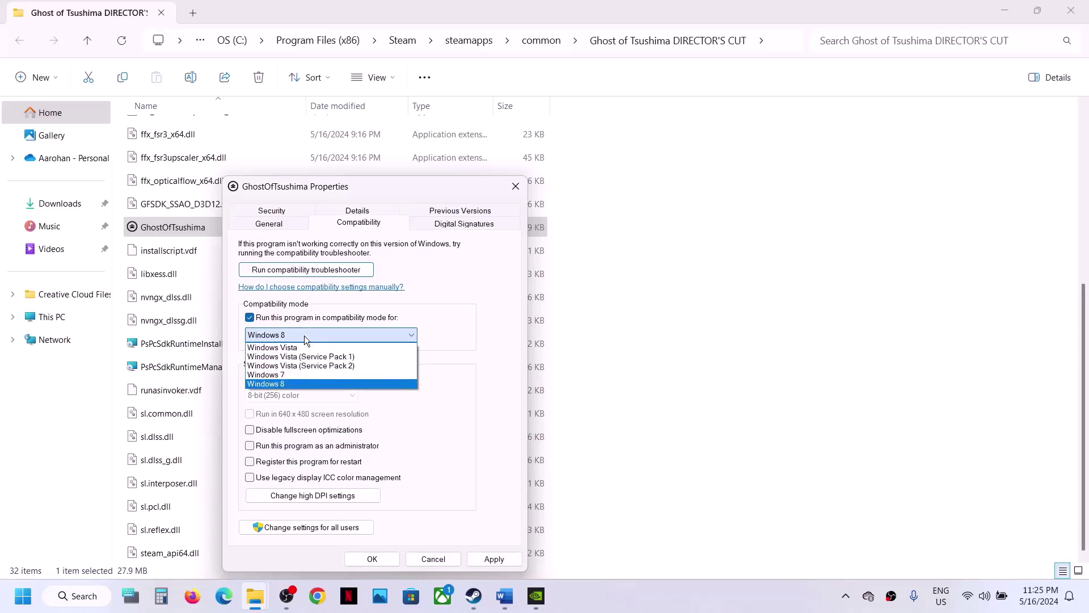
{"action": "left_click", "coordinate": [287, 384]}
{"action": "left_click", "coordinate": [487, 558]}
{"action": "left_click", "coordinate": [363, 559]}
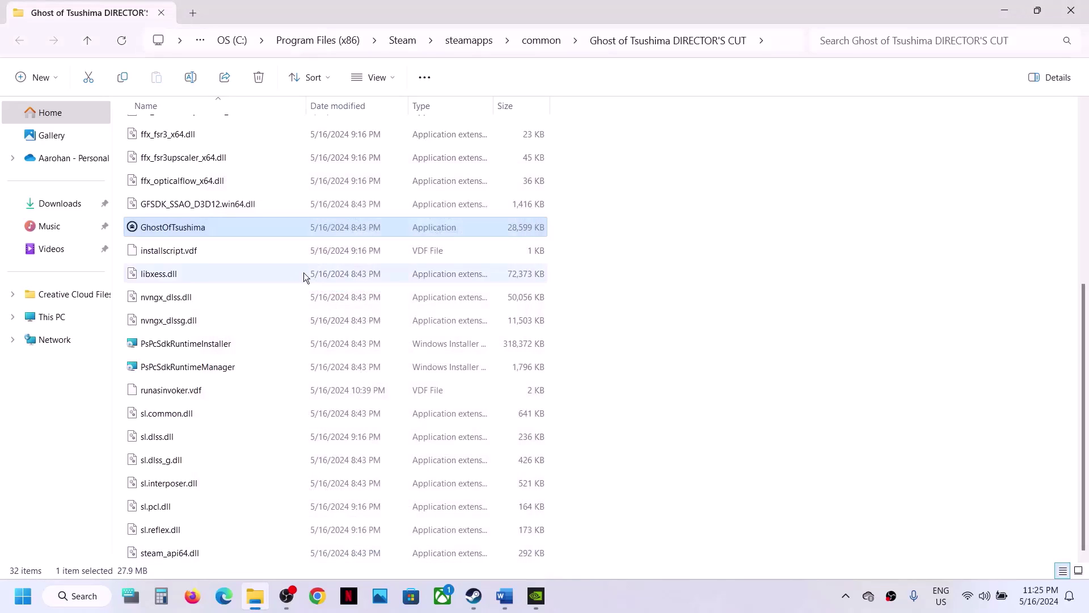
- Disable fullscreen optimizations for GhostOfTsushima and apply the change
{"action": "right_click", "coordinate": [214, 226]}
{"action": "left_click", "coordinate": [287, 375]}
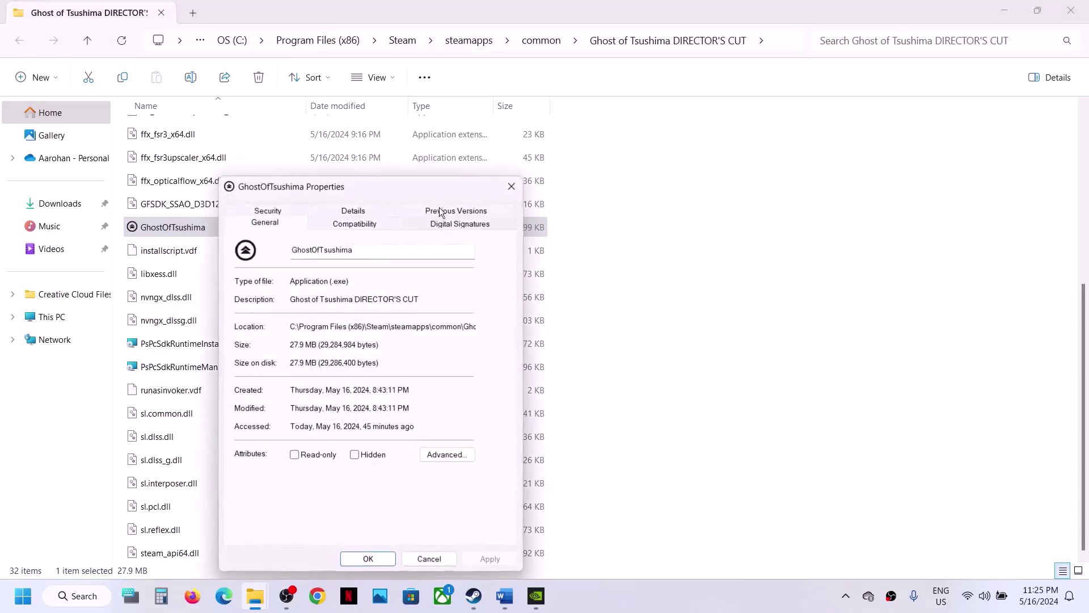
{"action": "left_click", "coordinate": [347, 226]}
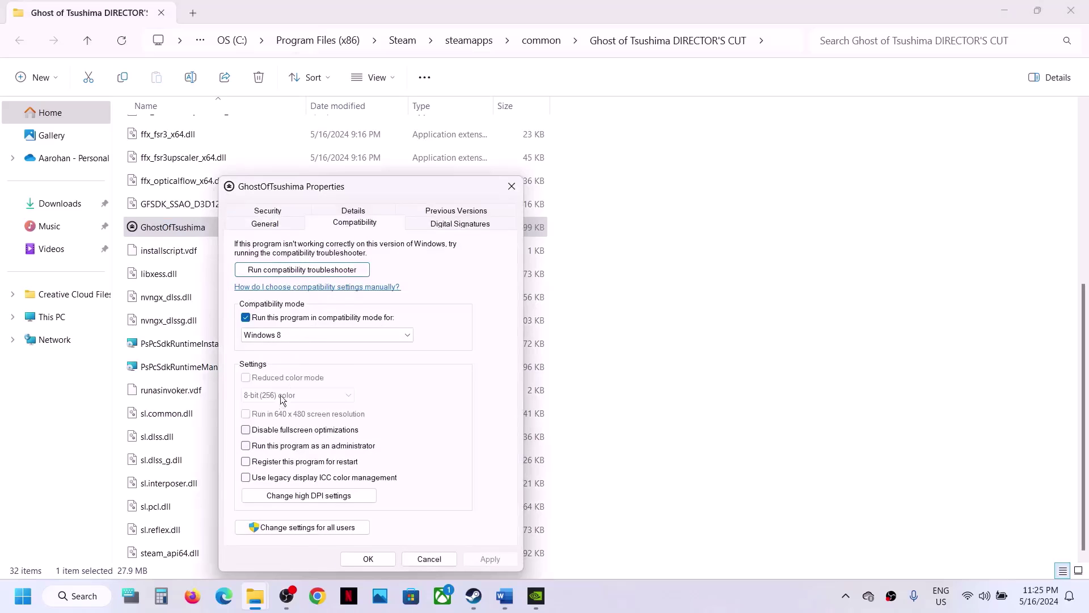
{"action": "left_click", "coordinate": [248, 433]}
{"action": "left_click", "coordinate": [489, 560]}
{"action": "left_click", "coordinate": [379, 560]}
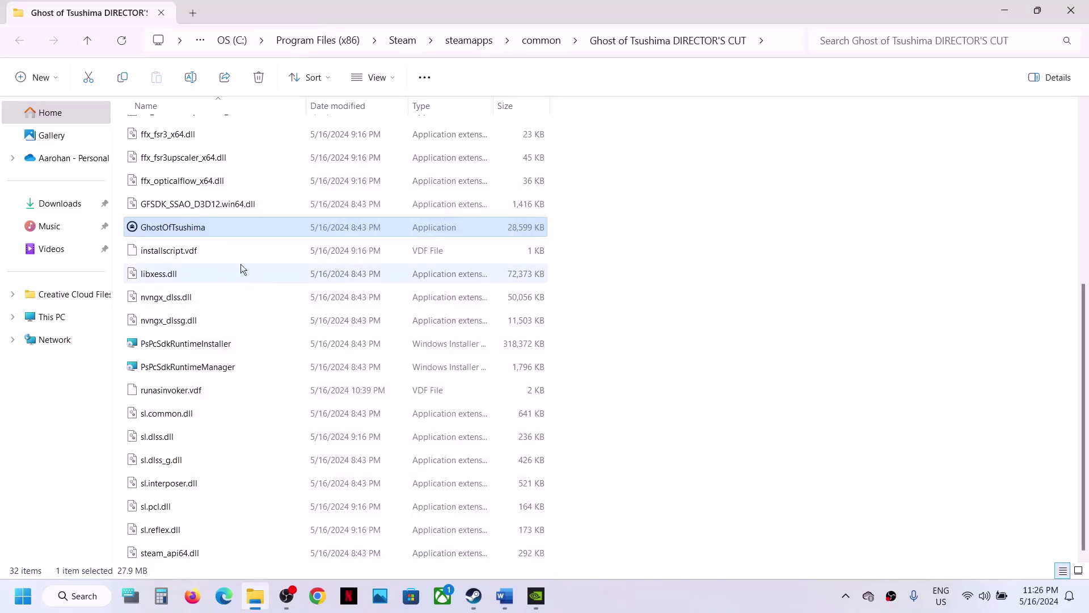
- Change GhostOfTsushima's compatibility mode target from Windows 8 to Windows 7
{"action": "right_click", "coordinate": [212, 227]}
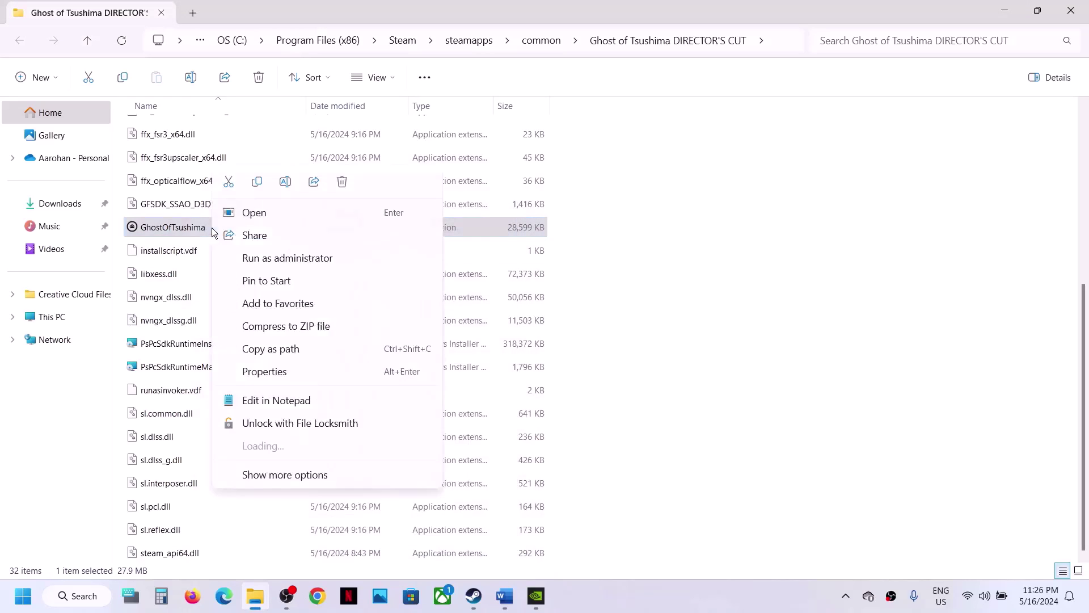
{"action": "left_click", "coordinate": [285, 370]}
{"action": "left_click", "coordinate": [331, 226]}
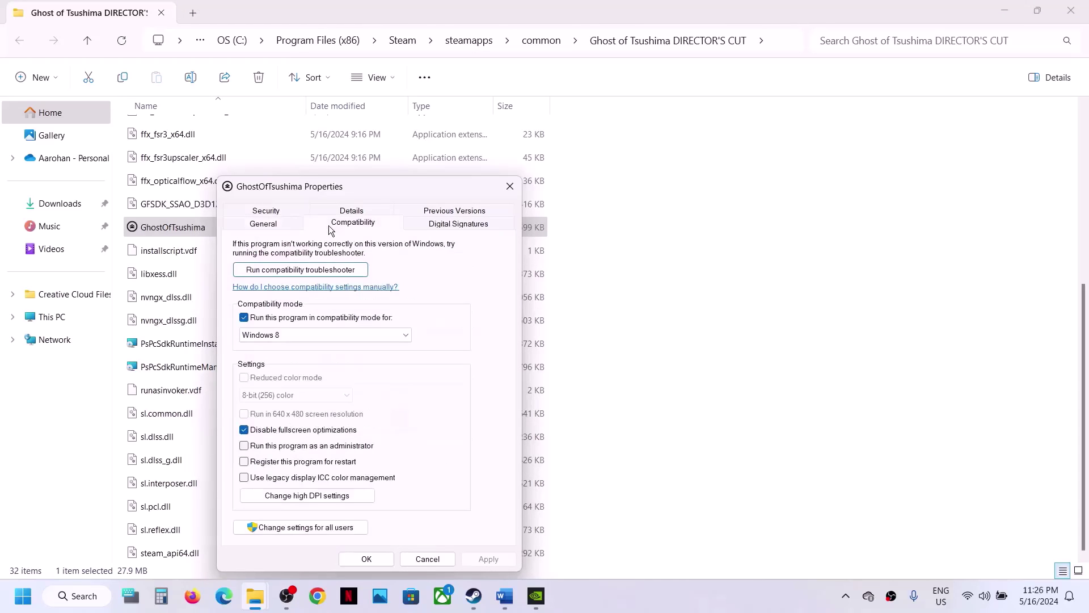
{"action": "left_click", "coordinate": [284, 335]}
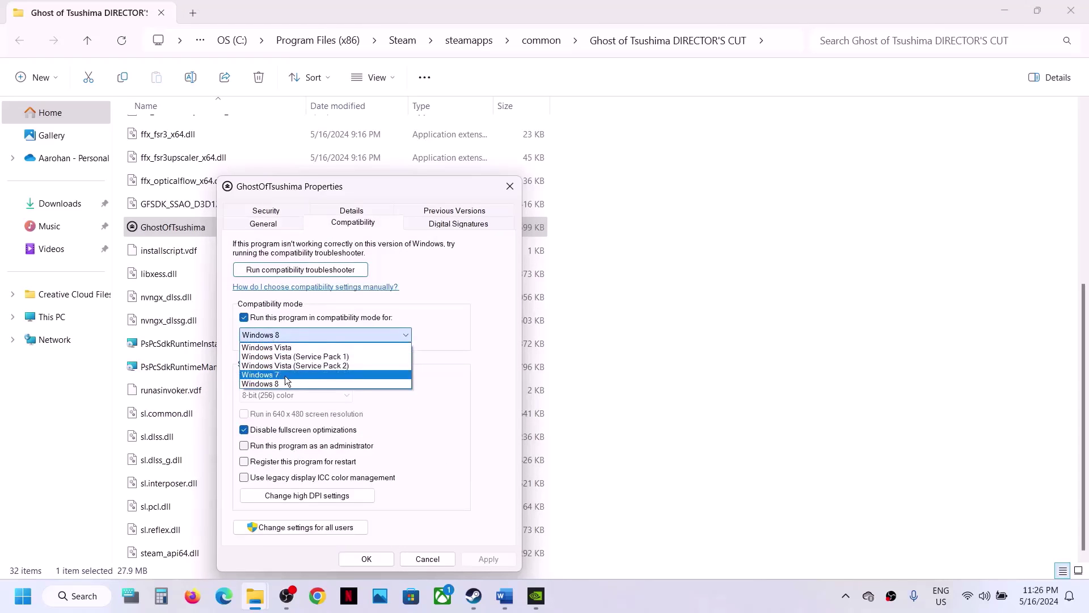
{"action": "left_click", "coordinate": [290, 377]}
{"action": "left_click", "coordinate": [489, 560]}
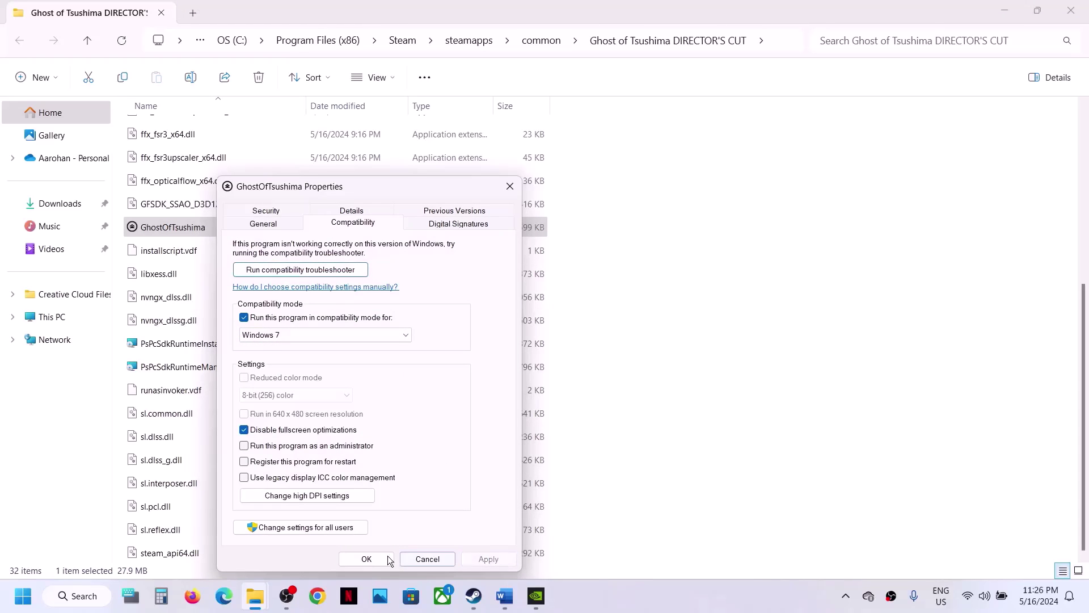
{"action": "left_click", "coordinate": [367, 560]}
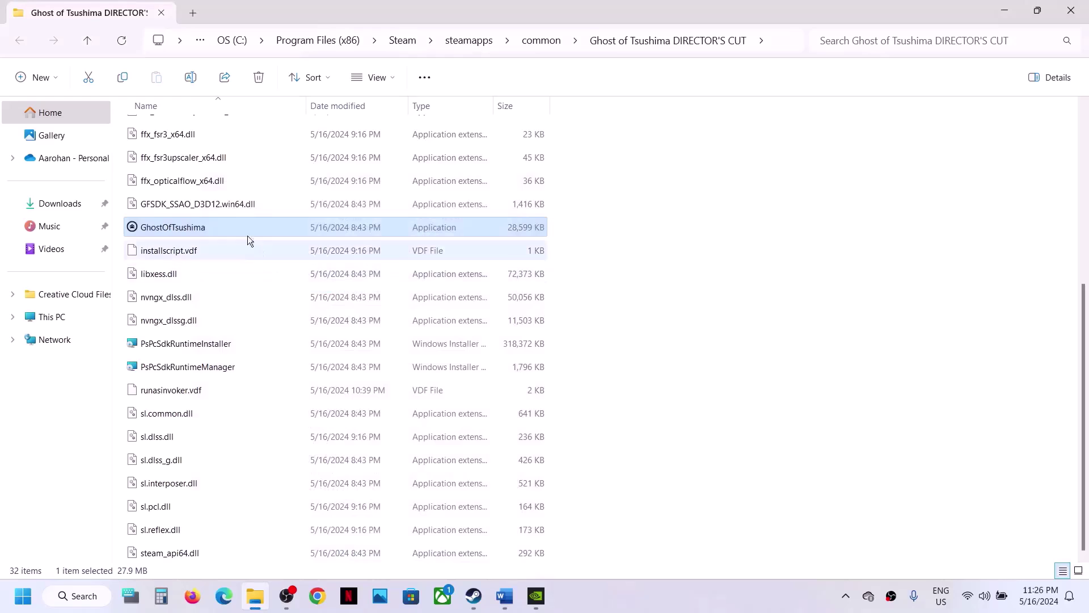
- Set GhostOfTsushima to always run as administrator
{"action": "right_click", "coordinate": [212, 229]}
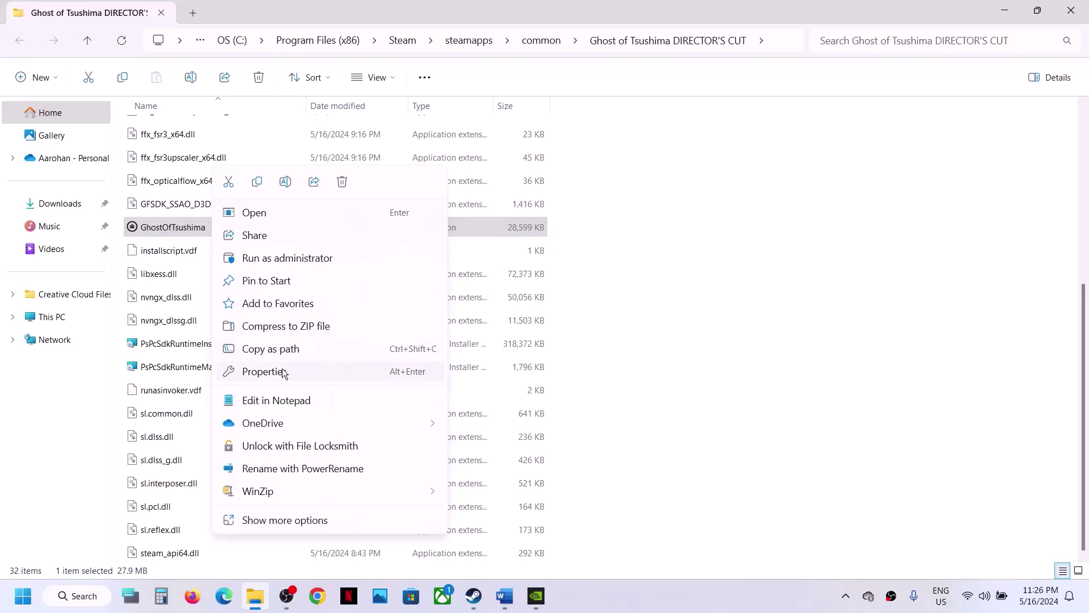
{"action": "left_click", "coordinate": [283, 372]}
{"action": "left_click", "coordinate": [346, 222]}
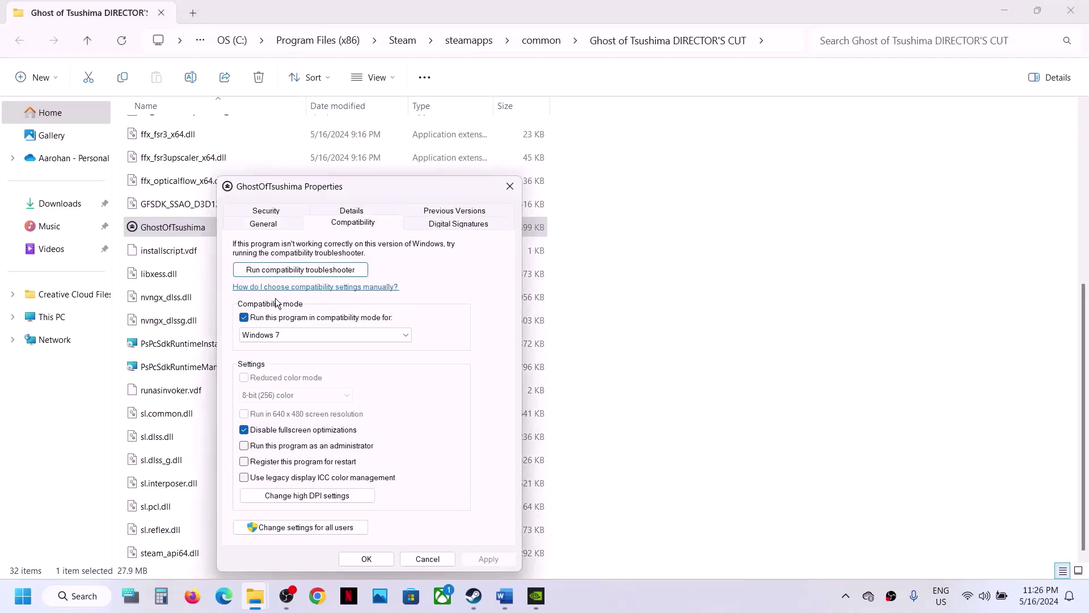
{"action": "left_click", "coordinate": [243, 447]}
{"action": "left_click", "coordinate": [471, 562]}
{"action": "left_click", "coordinate": [368, 558]}
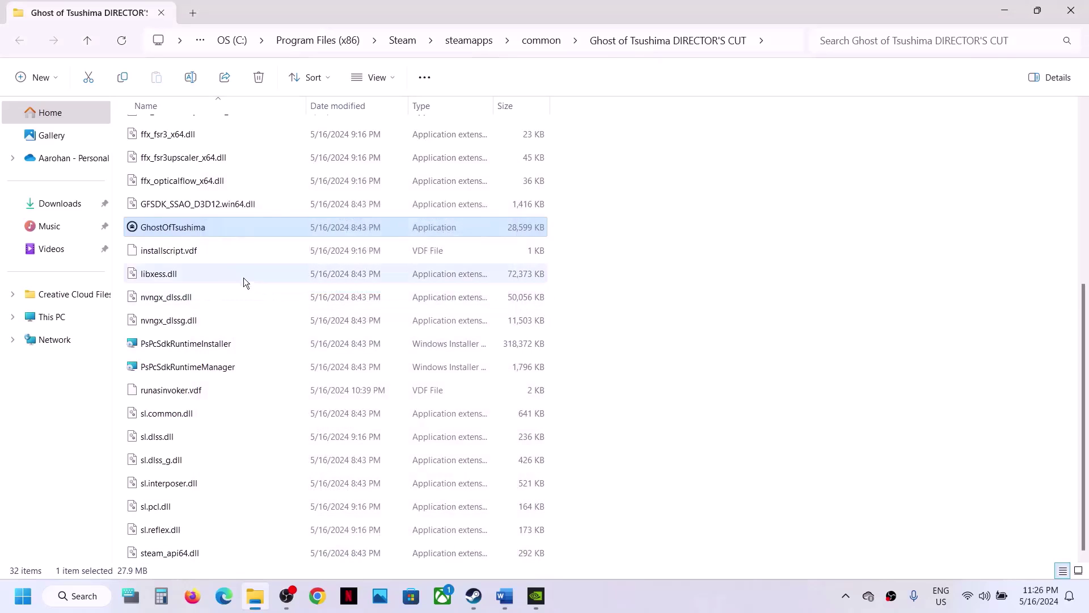
- Recheck the compatibility settings, then highlight Step 4's Enable/Disable Steam Input in the guide
{"action": "right_click", "coordinate": [192, 226]}
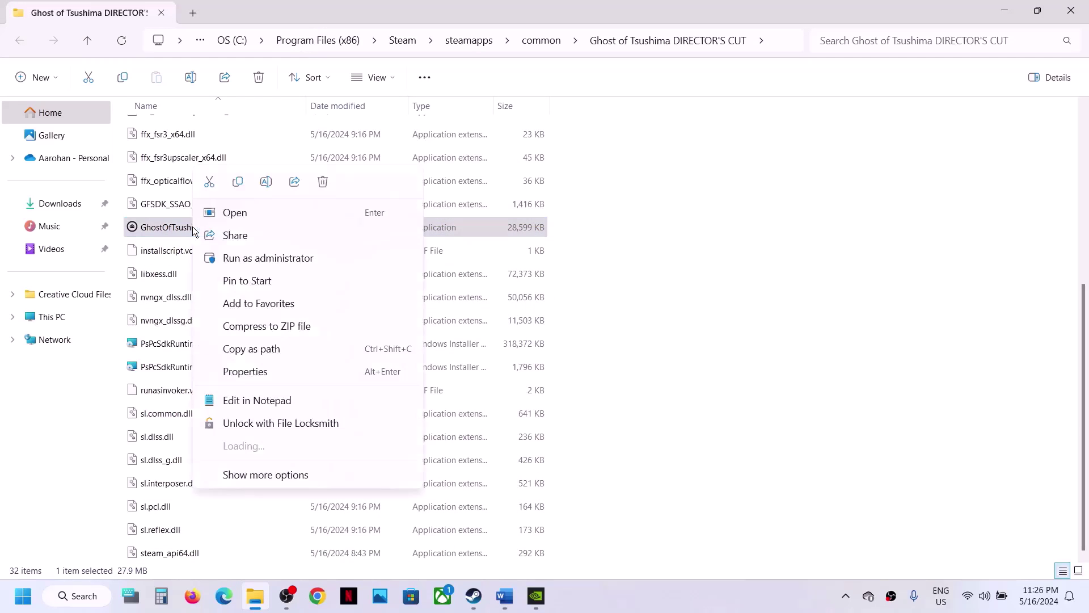
{"action": "left_click", "coordinate": [256, 363]}
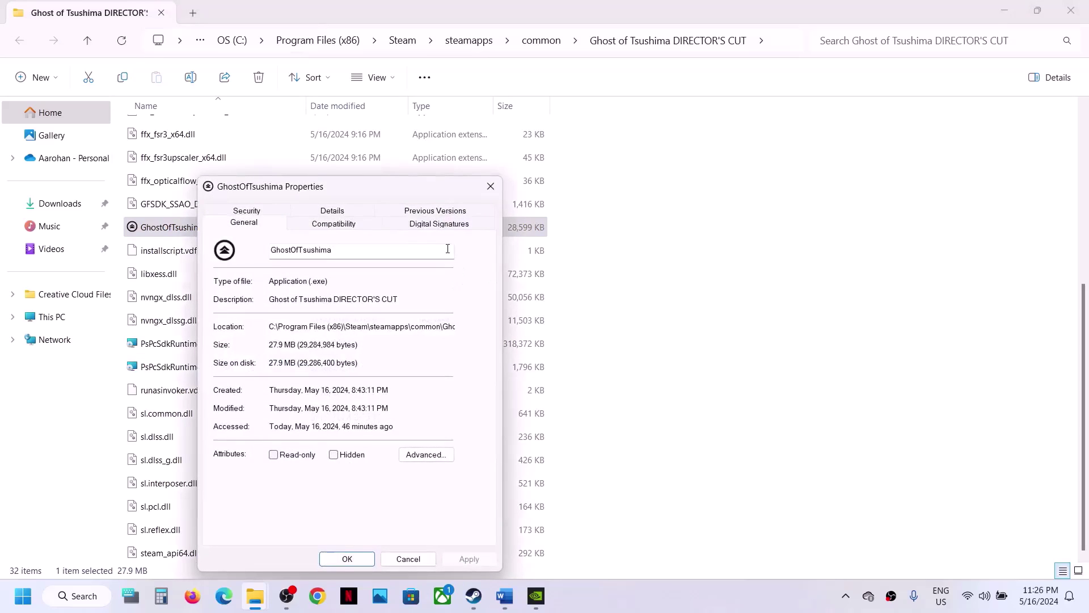
{"action": "left_click", "coordinate": [328, 223]}
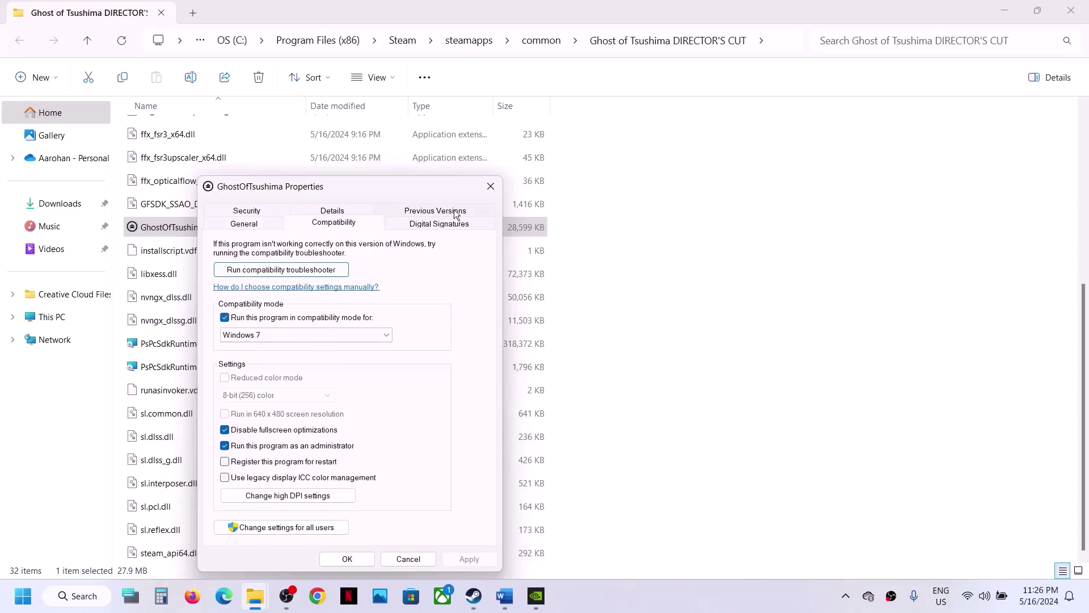
{"action": "left_click", "coordinate": [491, 186]}
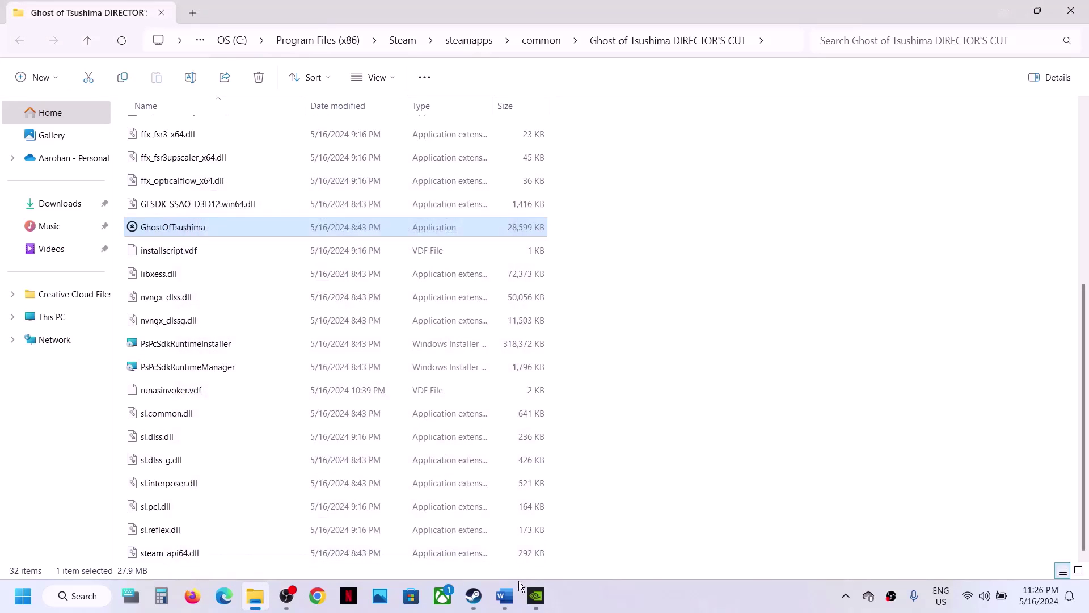
{"action": "left_click", "coordinate": [505, 595]}
{"action": "scroll", "coordinate": [350, 393], "scroll_direction": "down", "scroll_amount": 2}
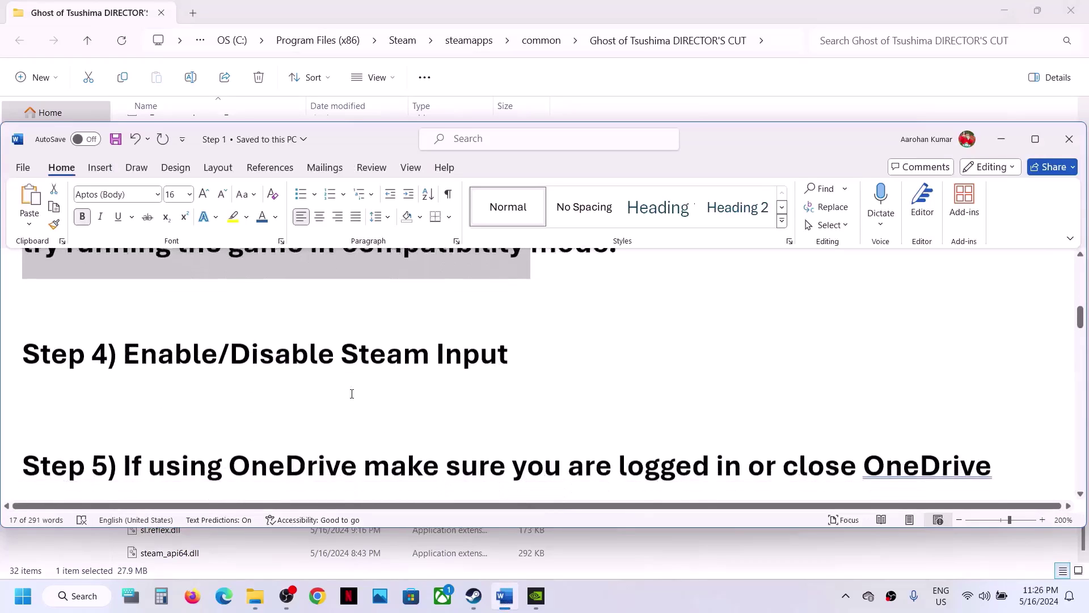
{"action": "left_click_drag", "start_coordinate": [124, 341], "coordinate": [471, 355]}
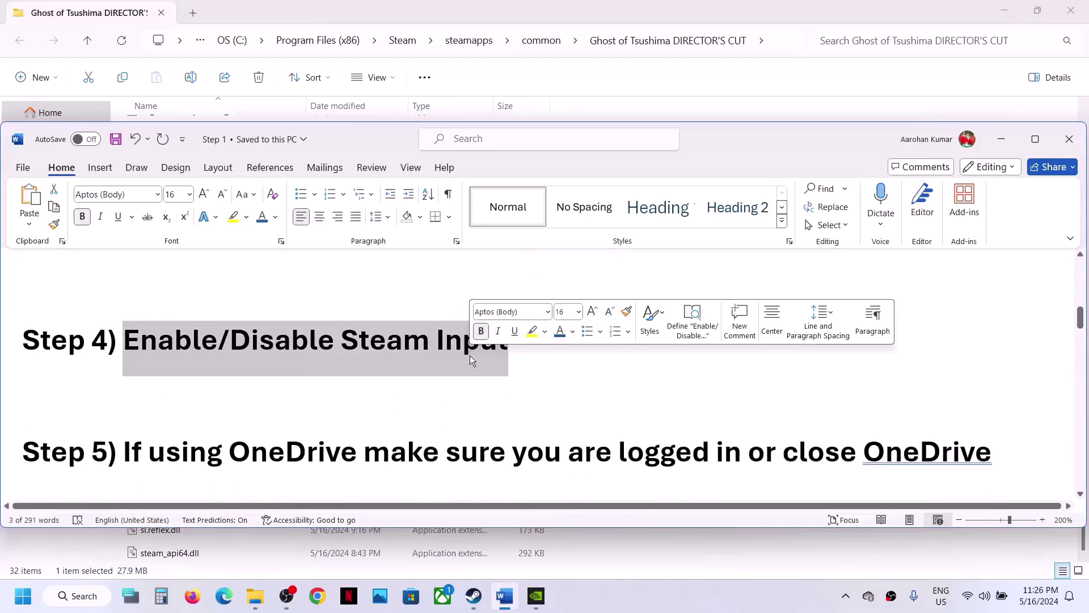
{"action": "left_click", "coordinate": [475, 604]}
- Choose Enable Steam Input as the game's Controller override in Steam, then close Properties
{"action": "right_click", "coordinate": [110, 342]}
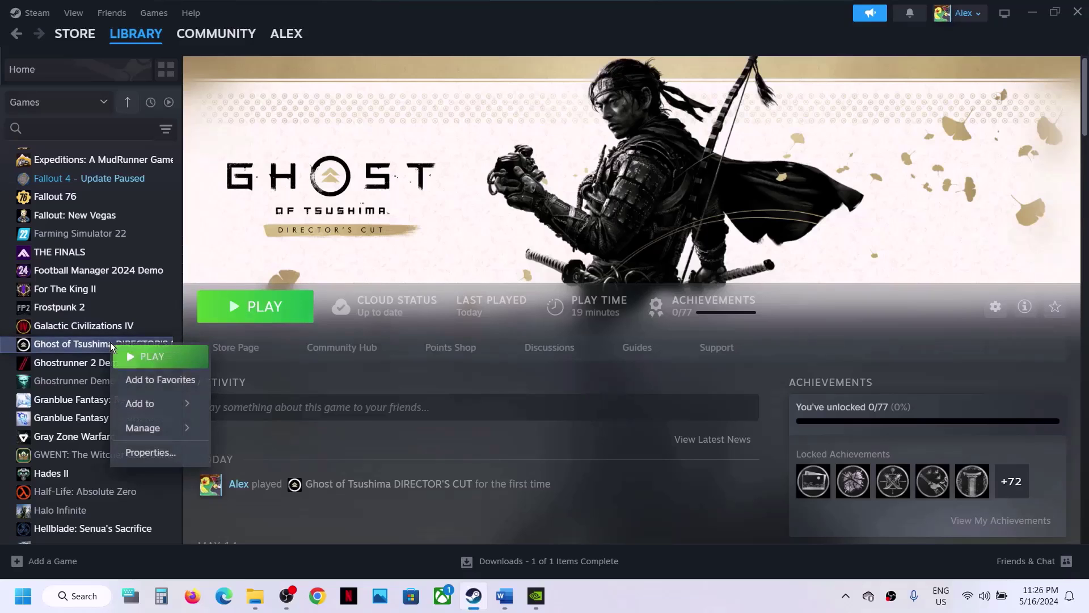
{"action": "left_click", "coordinate": [165, 454]}
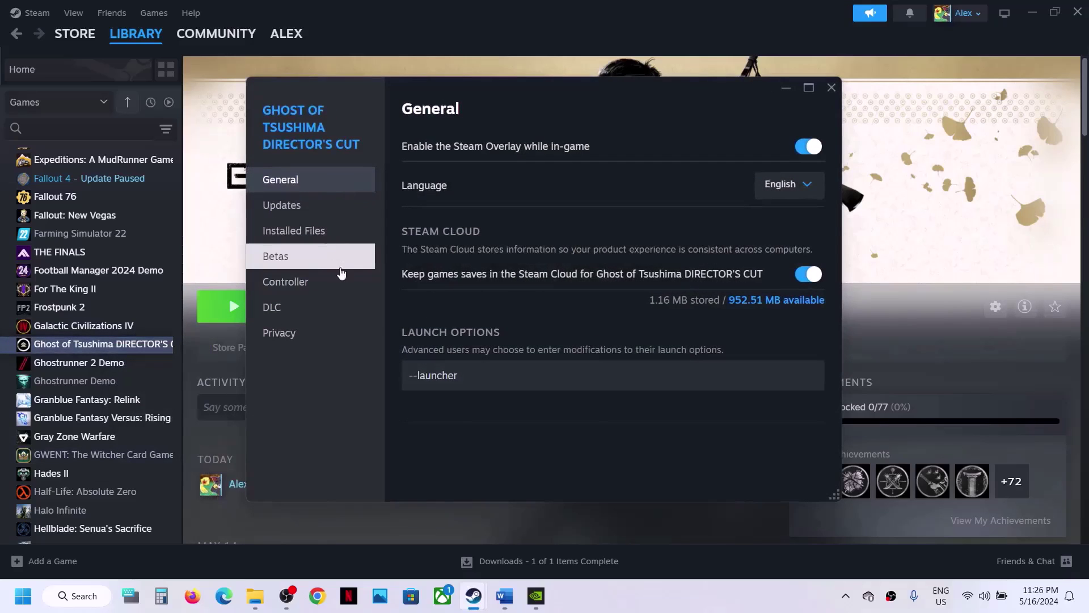
{"action": "left_click", "coordinate": [319, 284]}
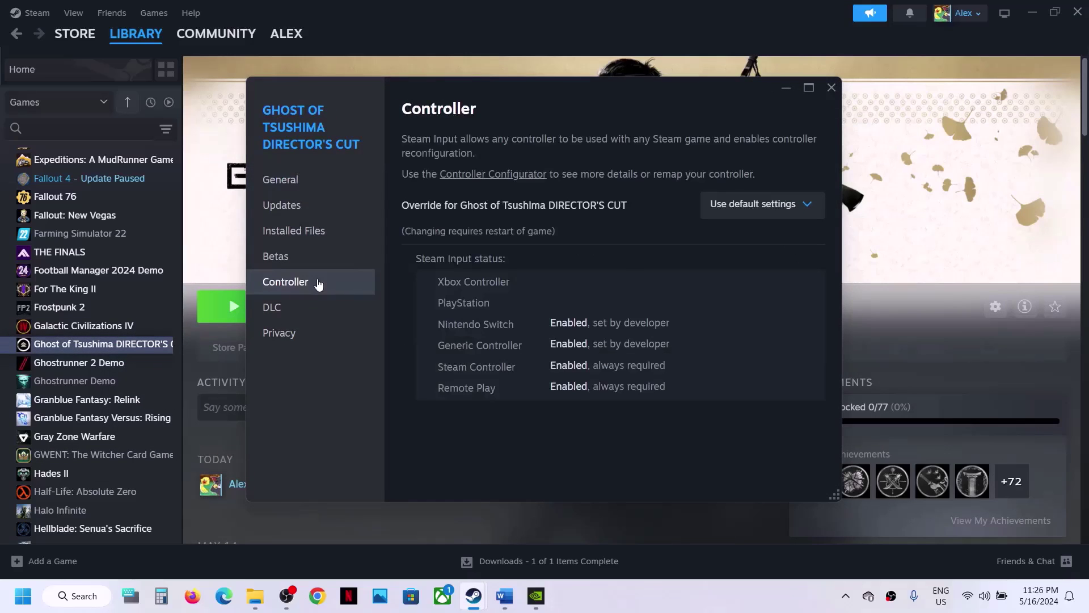
{"action": "left_click", "coordinate": [760, 210]}
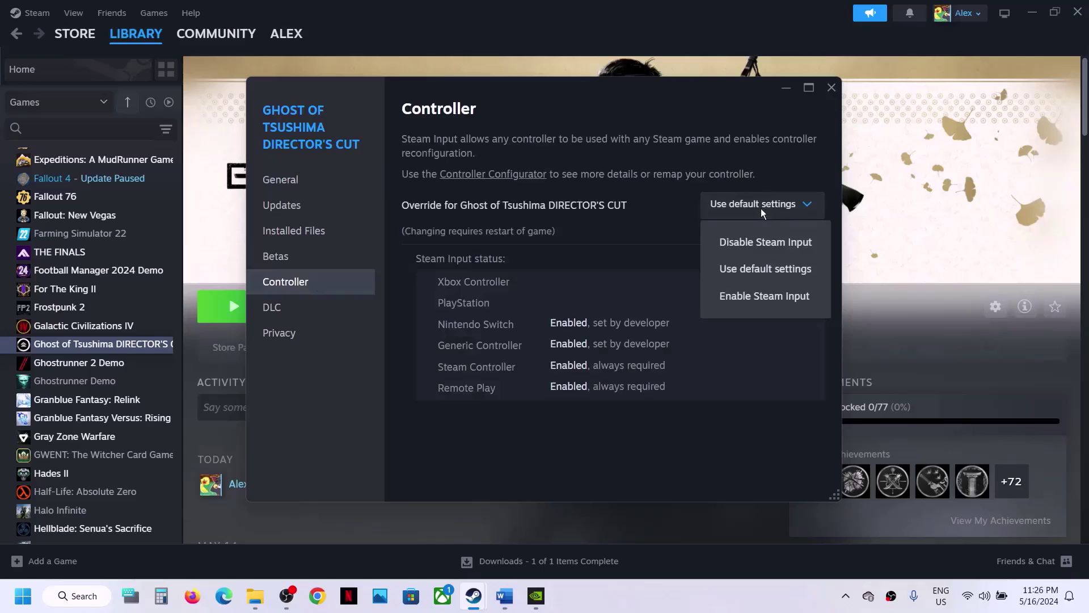
{"action": "left_click", "coordinate": [764, 296]}
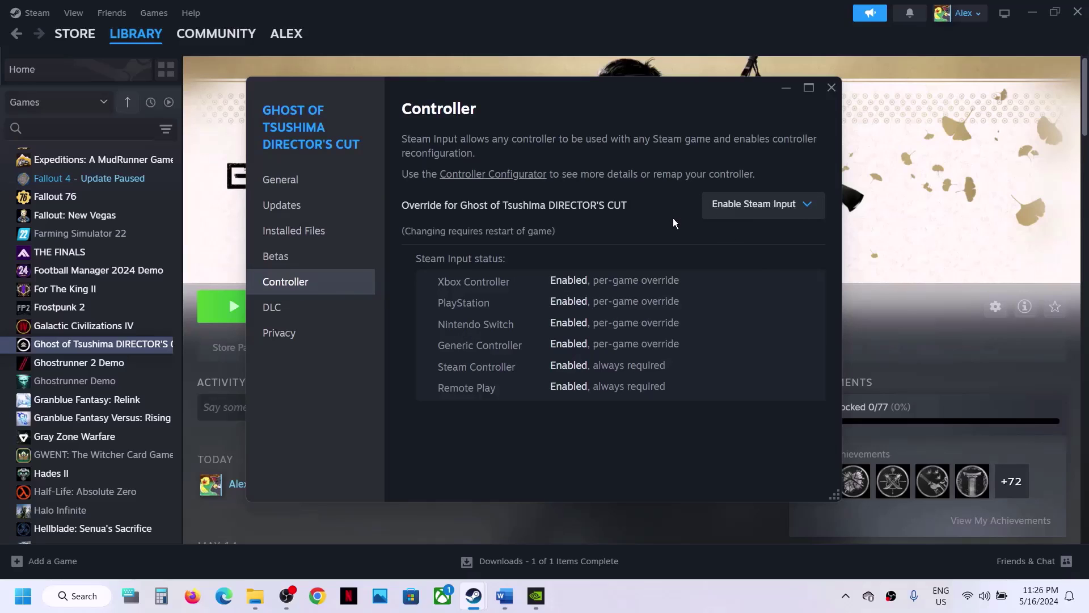
{"action": "left_click", "coordinate": [751, 211]}
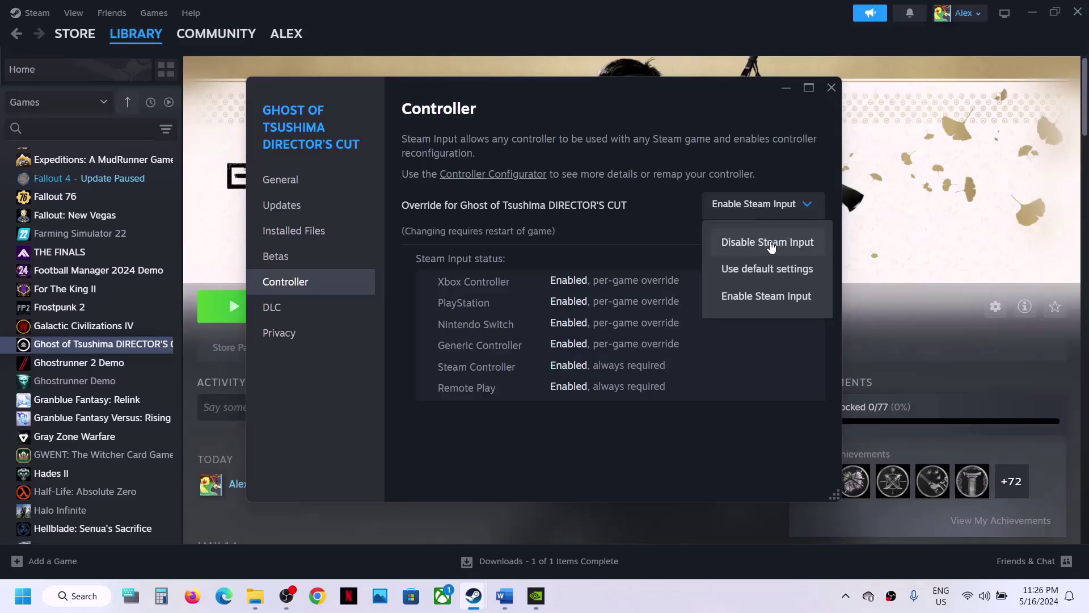
{"action": "left_click", "coordinate": [690, 217]}
{"action": "left_click", "coordinate": [738, 204]}
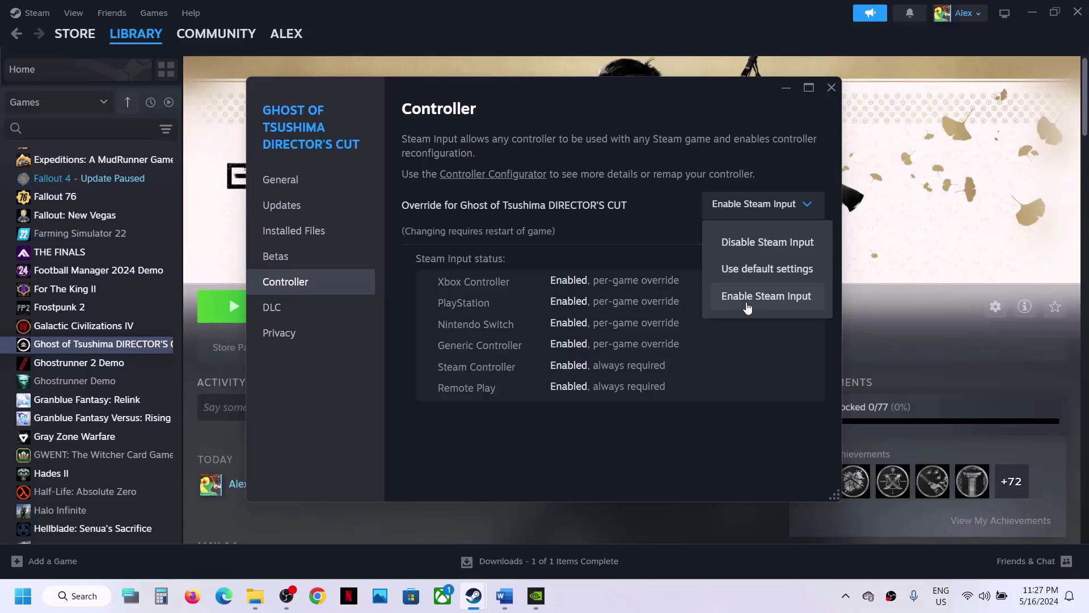
{"action": "left_click", "coordinate": [654, 227]}
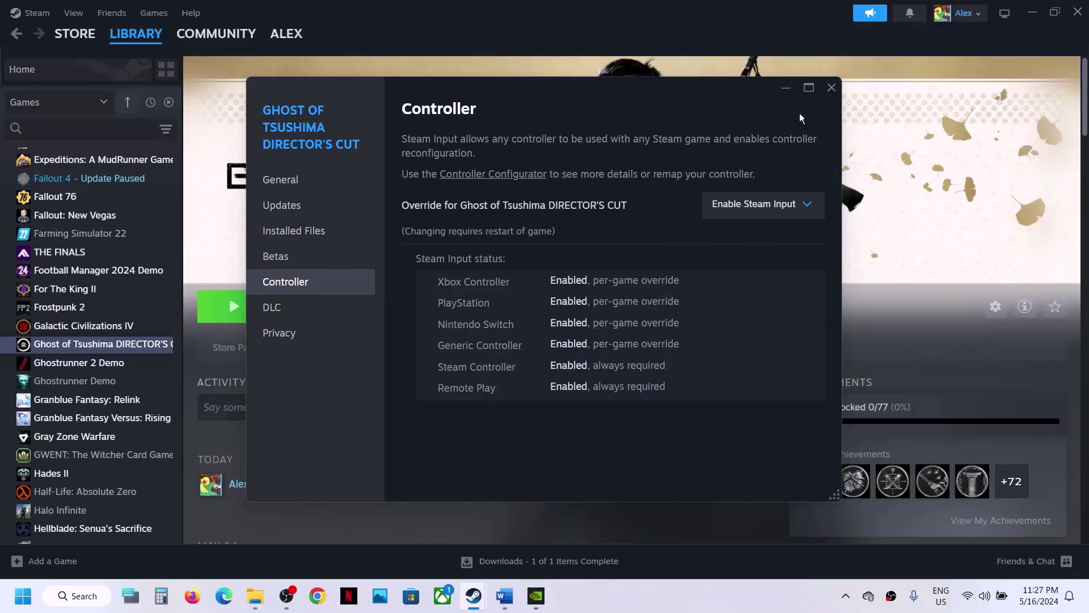
{"action": "left_click", "coordinate": [832, 87]}
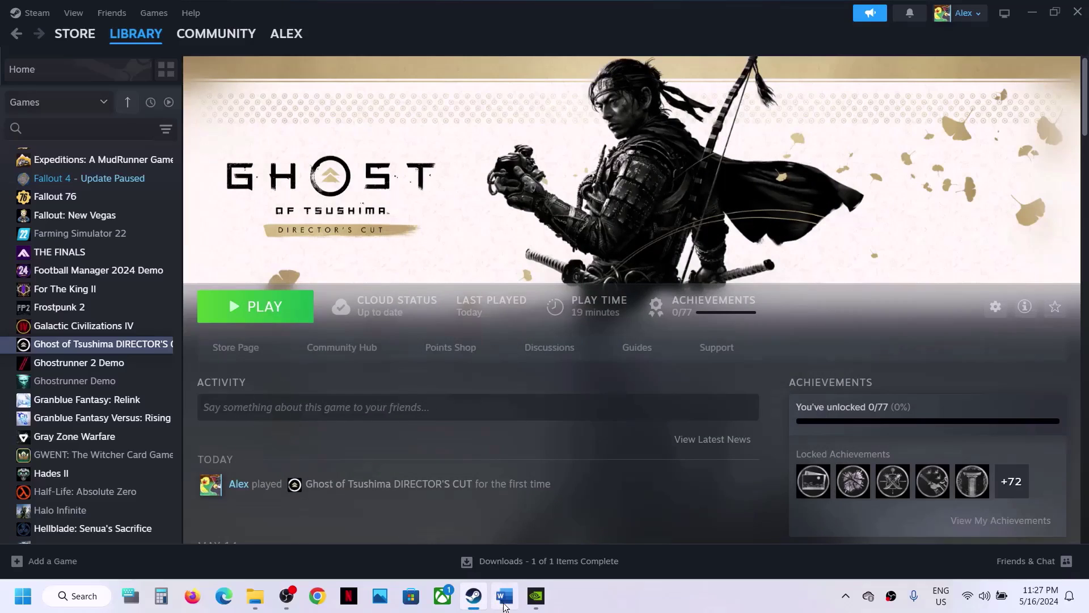
- Highlight Step 5's OneDrive advice in the guide and check the OneDrive status panel
{"action": "left_click", "coordinate": [505, 595]}
{"action": "scroll", "coordinate": [390, 342], "scroll_direction": "down", "scroll_amount": 3}
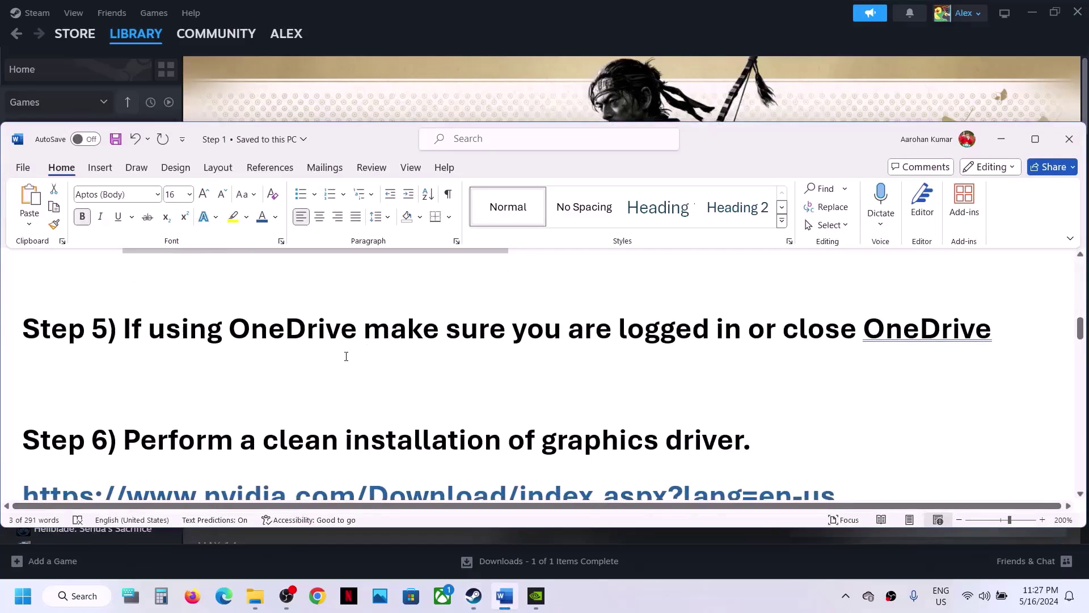
{"action": "scroll", "coordinate": [345, 358], "scroll_direction": "up", "scroll_amount": 3}
{"action": "left_click_drag", "start_coordinate": [136, 462], "coordinate": [714, 463]}
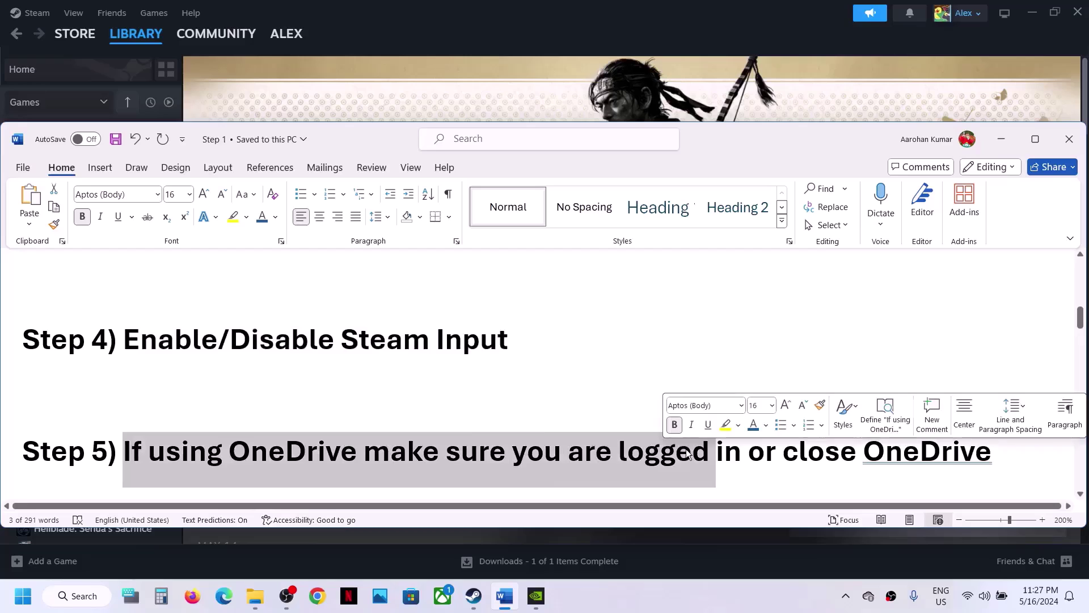
{"action": "left_click", "coordinate": [869, 597]}
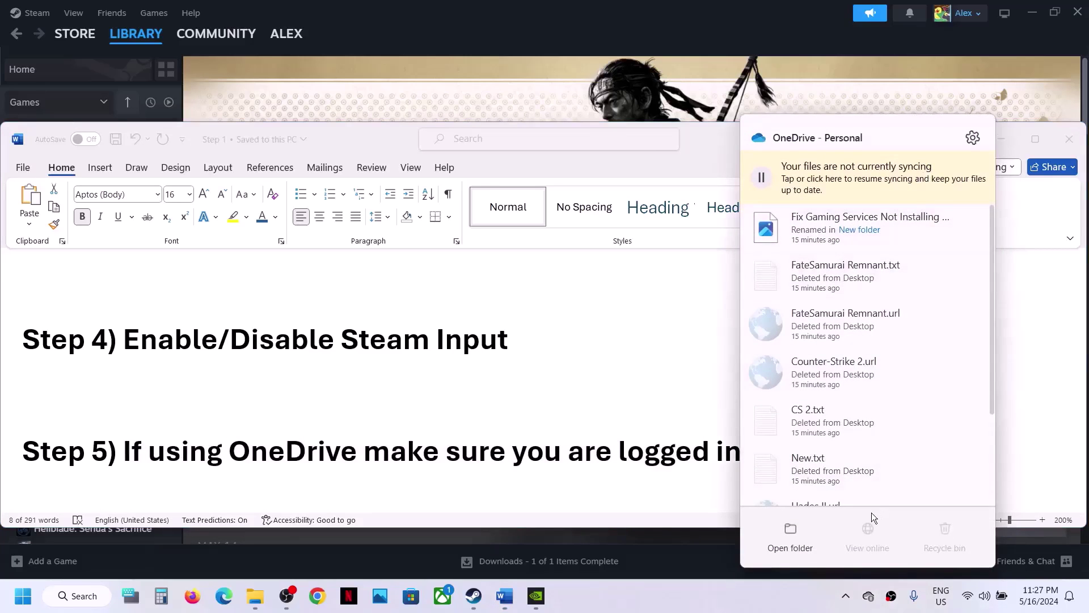
{"action": "left_click", "coordinate": [720, 489]}
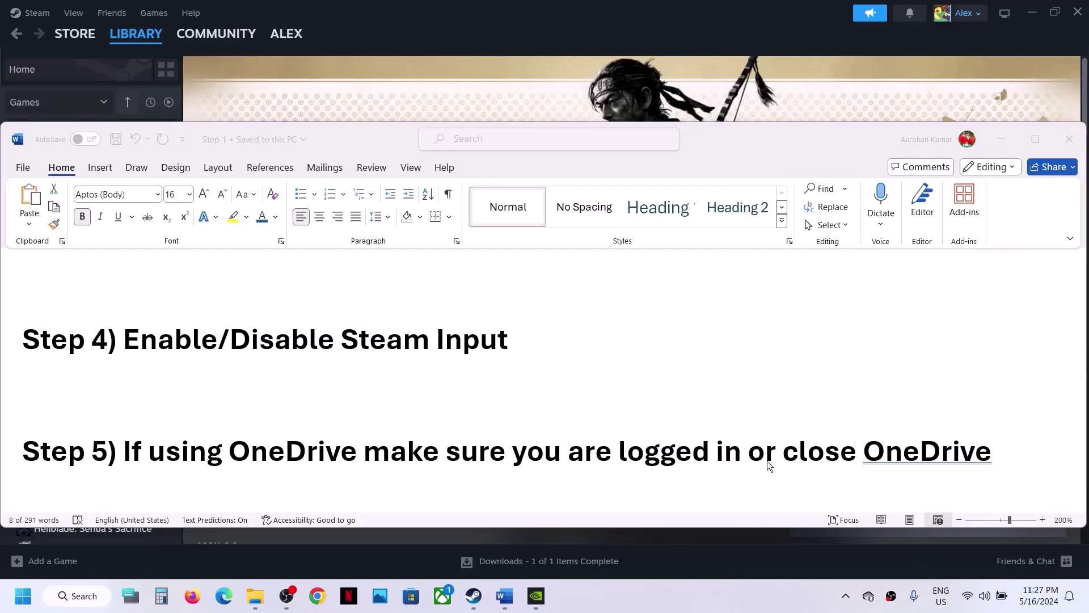
{"action": "left_click_drag", "start_coordinate": [797, 453], "coordinate": [990, 453]}
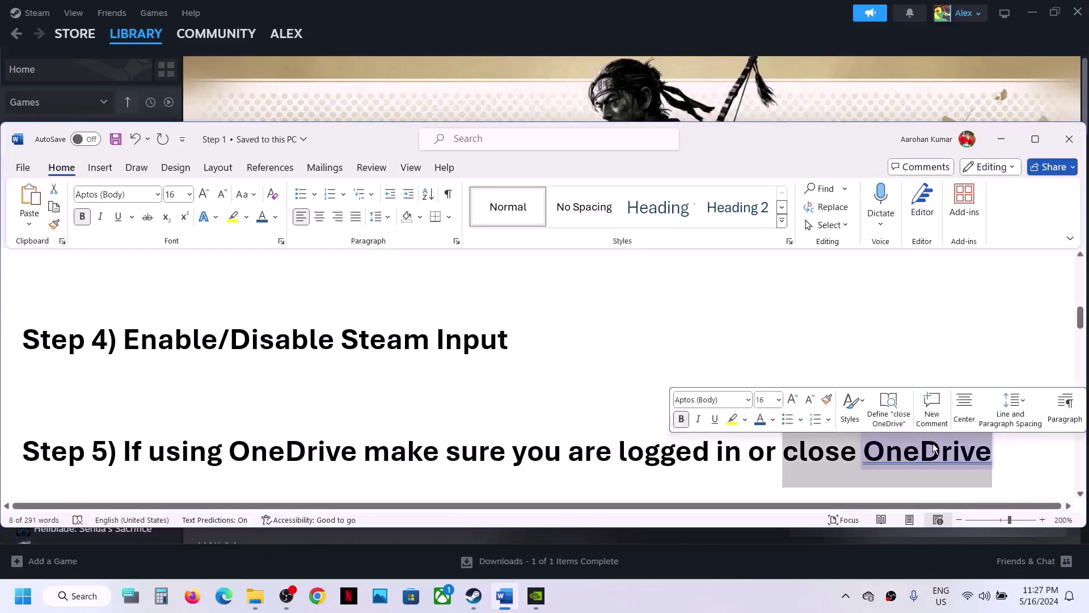
- Quit OneDrive from its tray menu and scroll the guide to Step 6
{"action": "right_click", "coordinate": [870, 595]}
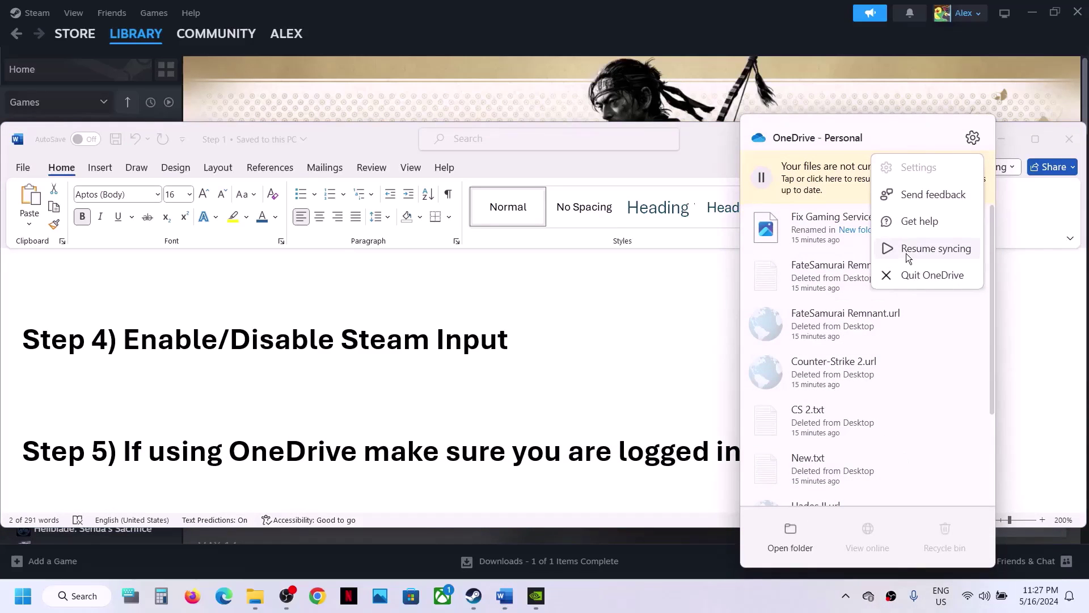
{"action": "left_click", "coordinate": [917, 277]}
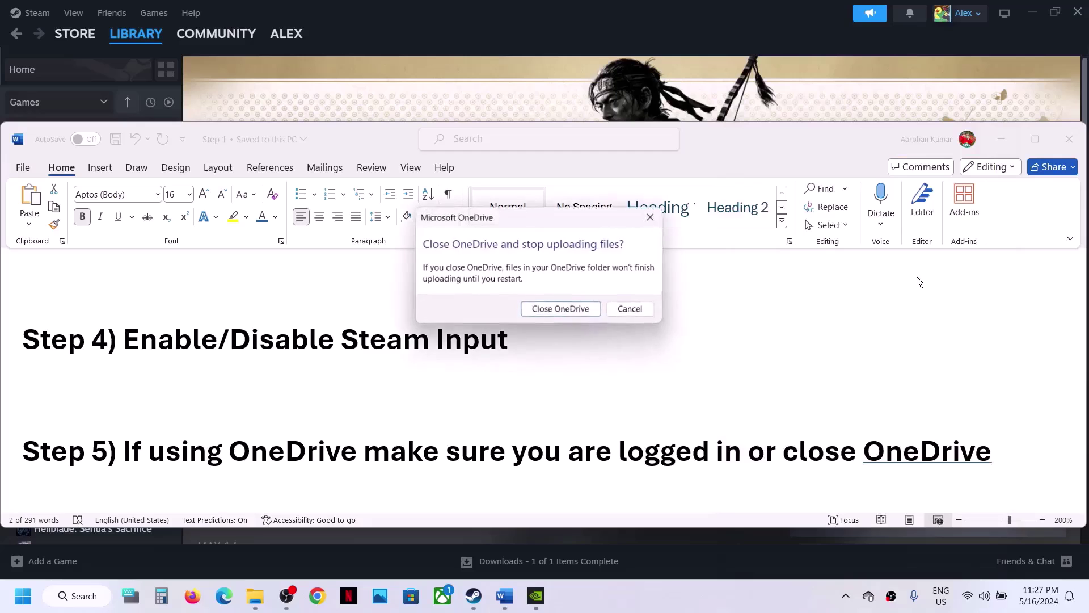
{"action": "left_click", "coordinate": [561, 310]}
{"action": "left_click", "coordinate": [450, 400]}
{"action": "scroll", "coordinate": [450, 400], "scroll_direction": "down", "scroll_amount": 5}
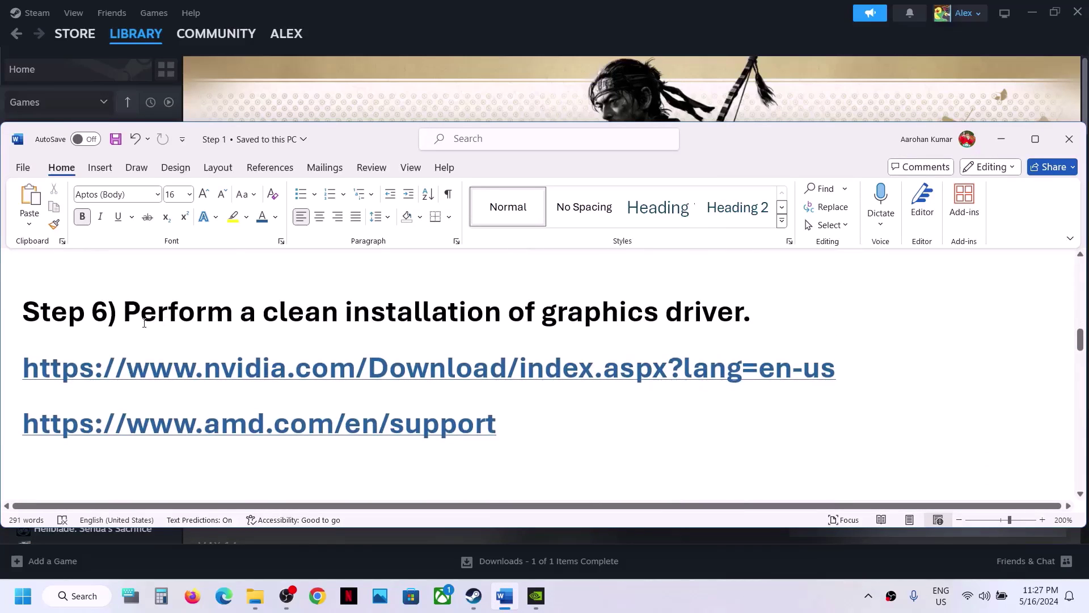
{"action": "left_click_drag", "start_coordinate": [133, 316], "coordinate": [711, 319]}
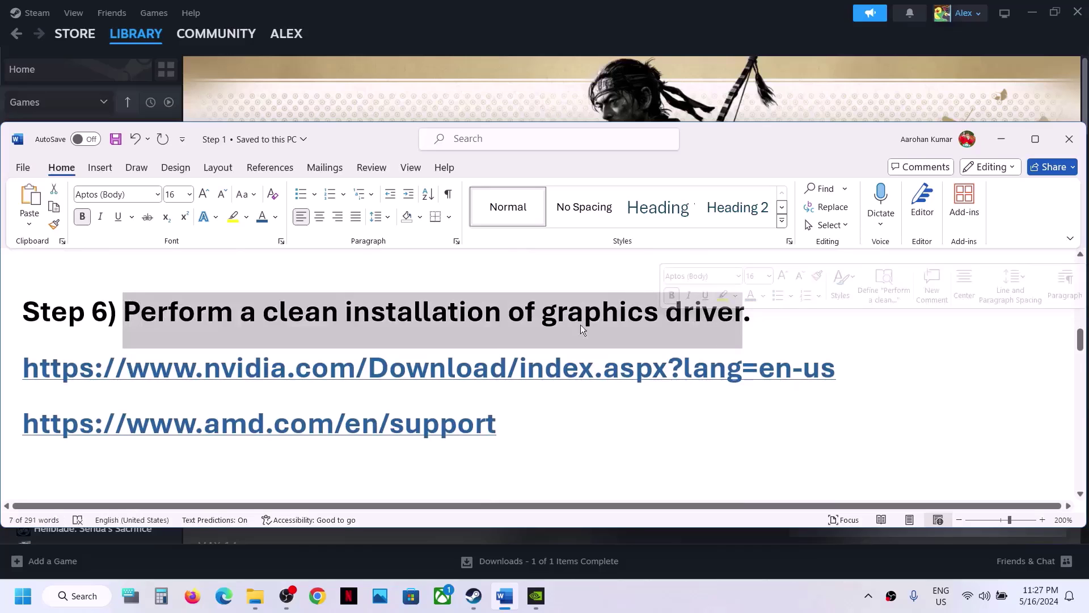
{"action": "left_click_drag", "start_coordinate": [180, 375], "coordinate": [602, 375]}
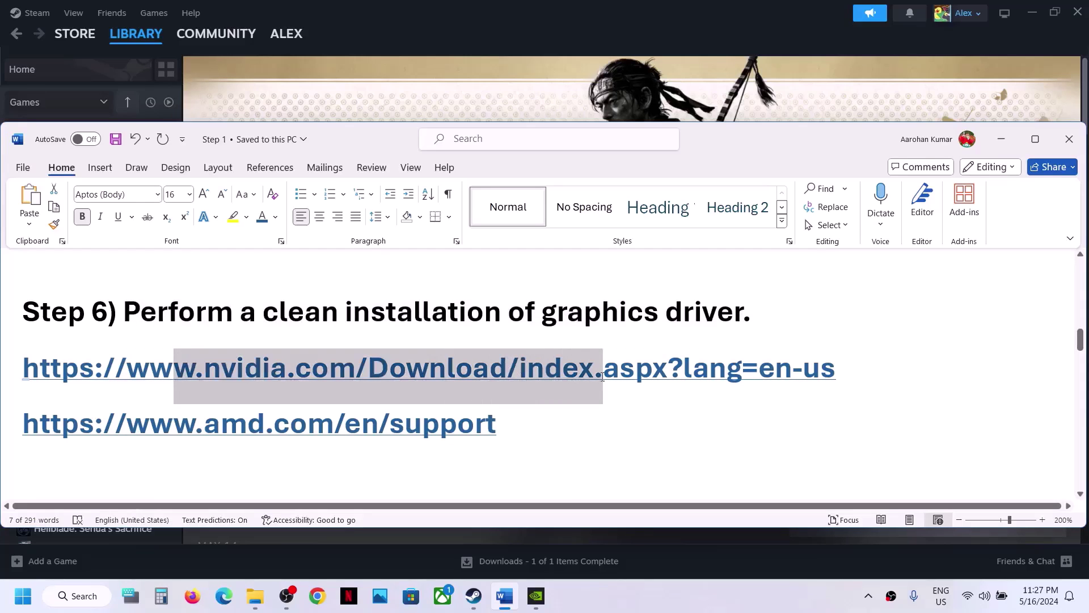
{"action": "left_click_drag", "start_coordinate": [197, 424], "coordinate": [421, 426]}
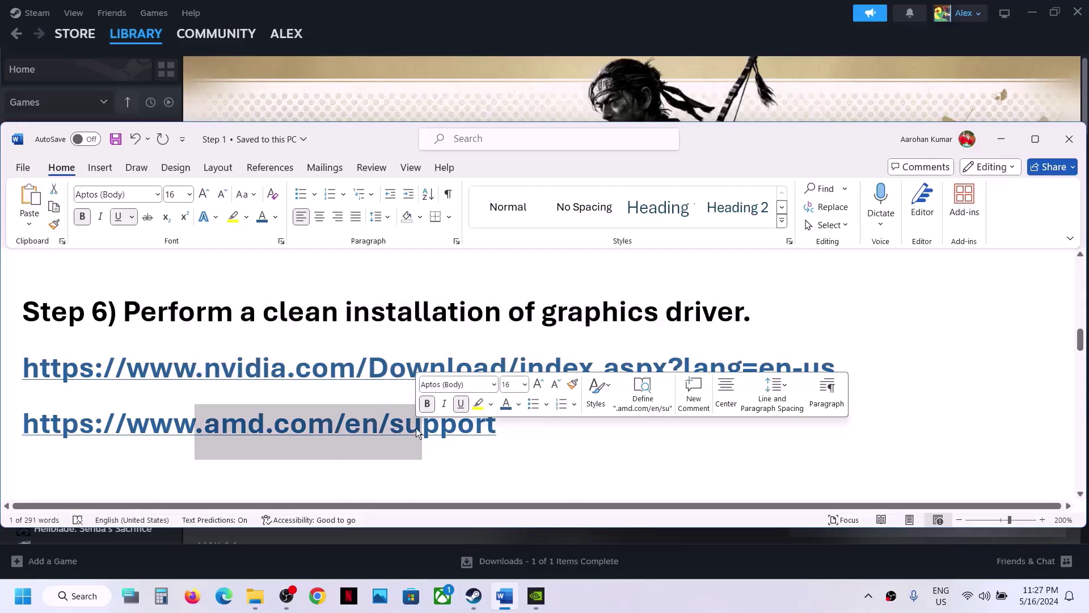
{"action": "left_click_drag", "start_coordinate": [261, 368], "coordinate": [453, 368]}
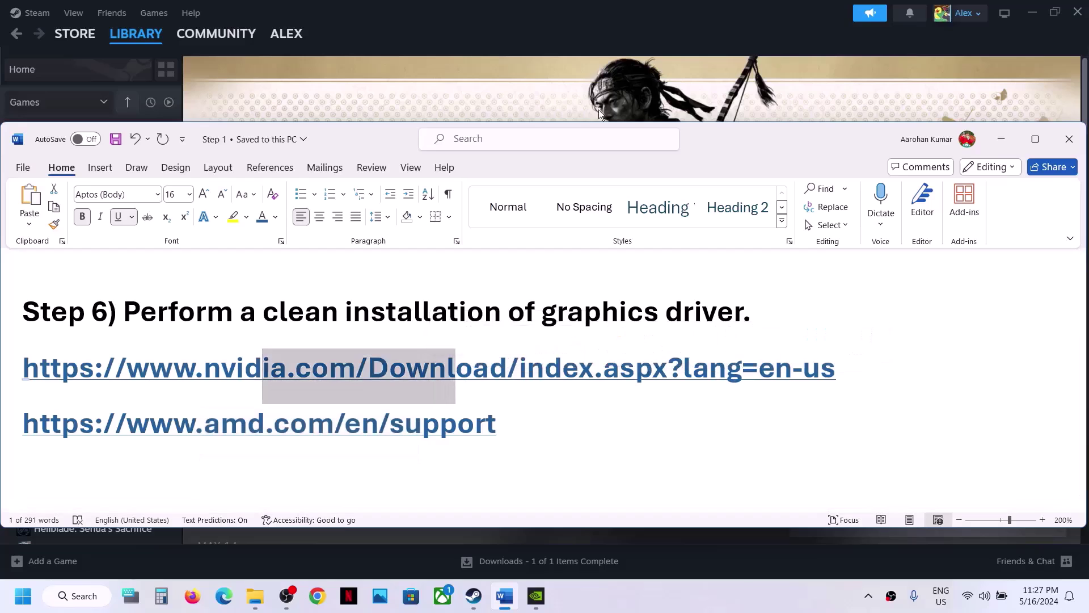
{"action": "left_click", "coordinate": [607, 23]}
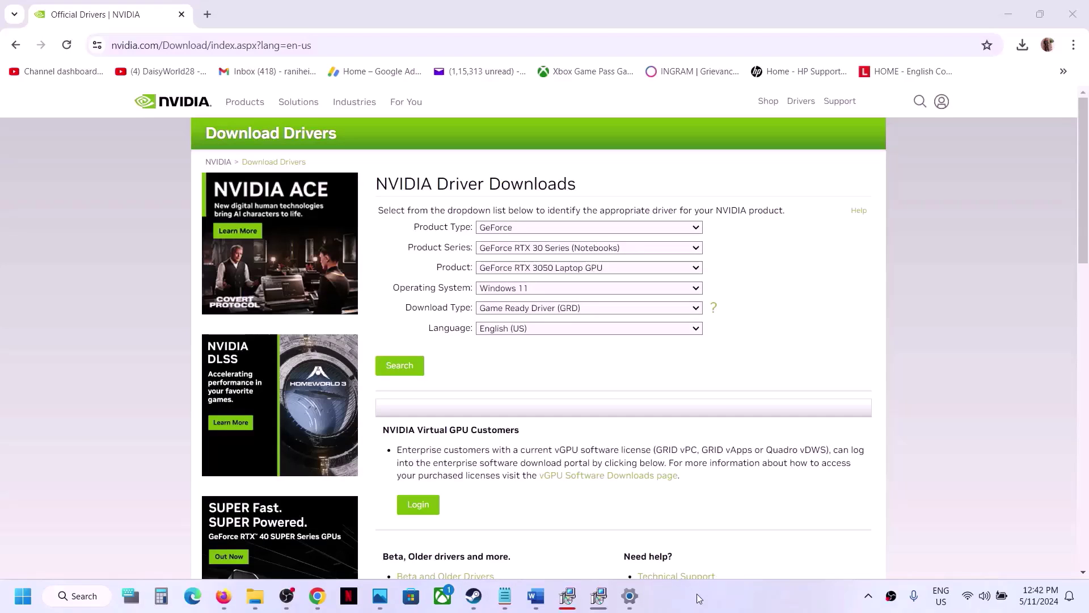
- Select GeForce, RTX 30 Series (Notebooks), RTX 3050 Laptop GPU and Windows 11
{"action": "left_click", "coordinate": [567, 229]}
{"action": "left_click", "coordinate": [528, 240]}
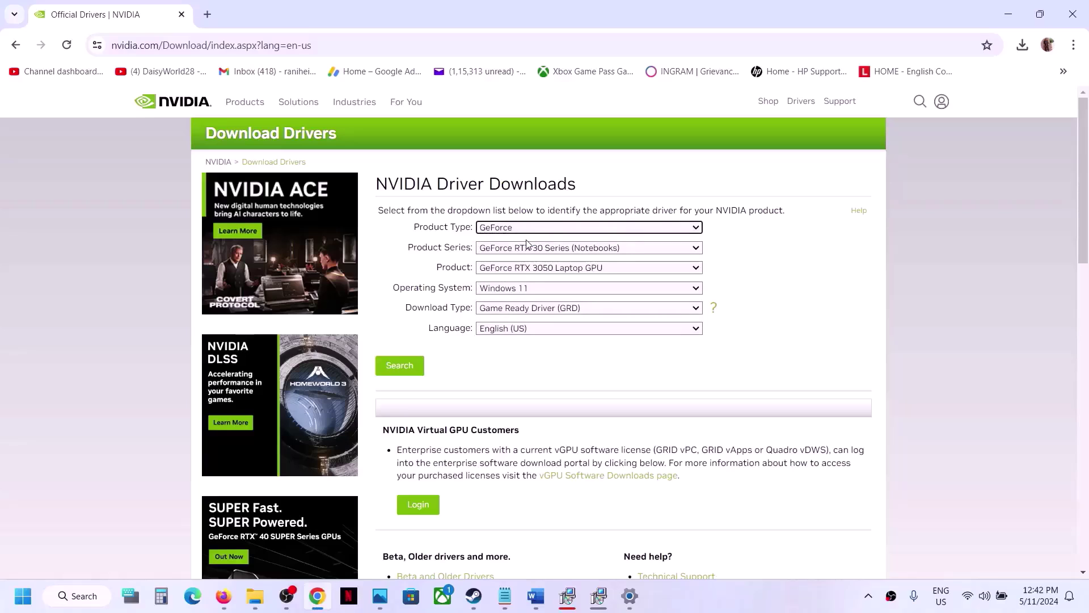
{"action": "left_click", "coordinate": [504, 250]}
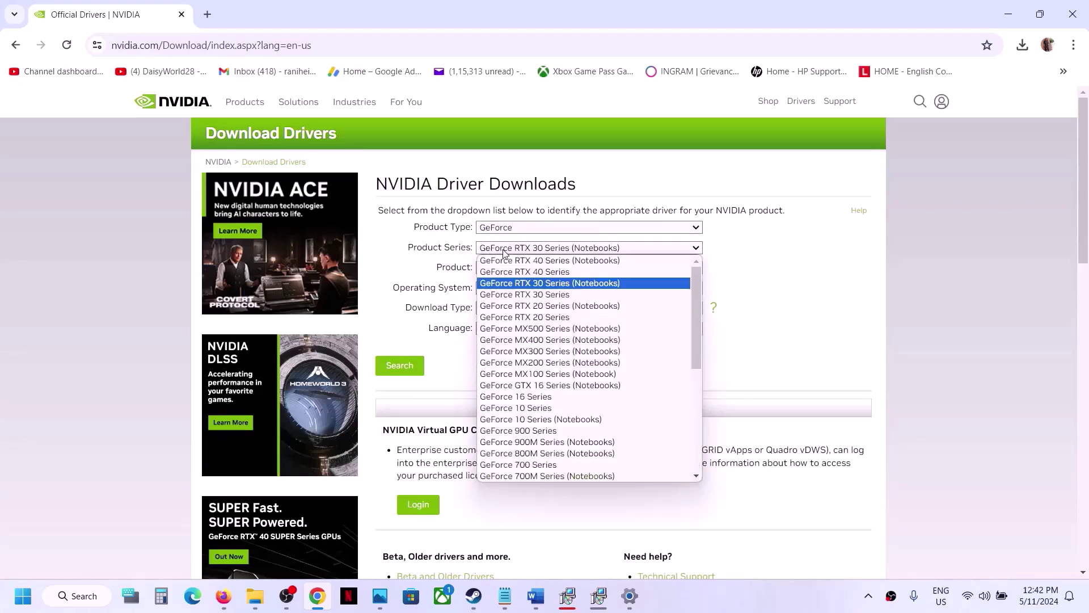
{"action": "left_click", "coordinate": [576, 284]}
{"action": "left_click", "coordinate": [537, 275]}
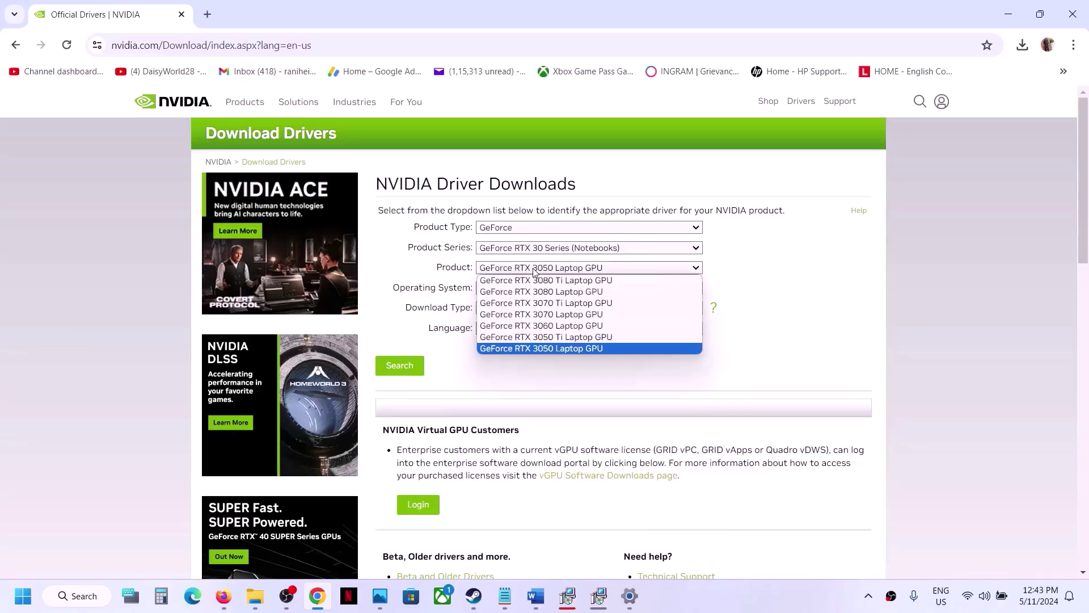
{"action": "left_click", "coordinate": [544, 352]}
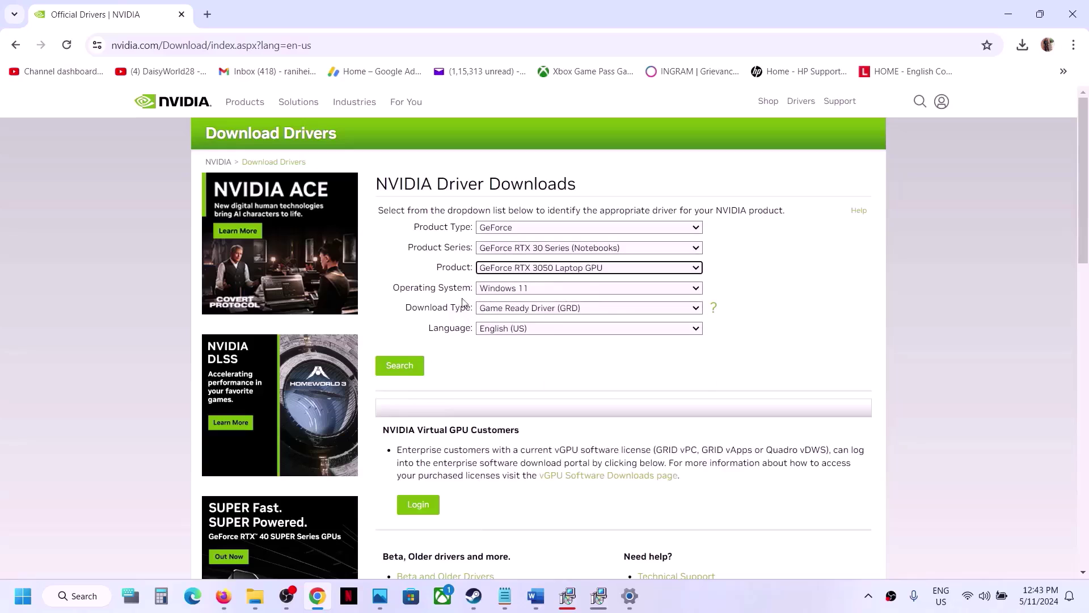
{"action": "left_click", "coordinate": [508, 290]}
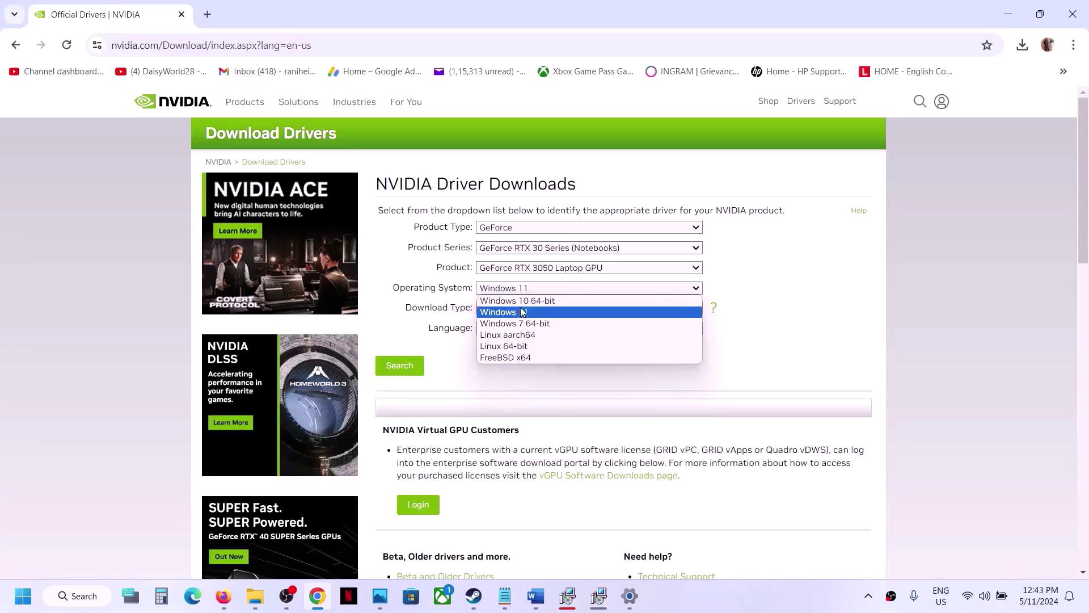
{"action": "left_click", "coordinate": [520, 315]}
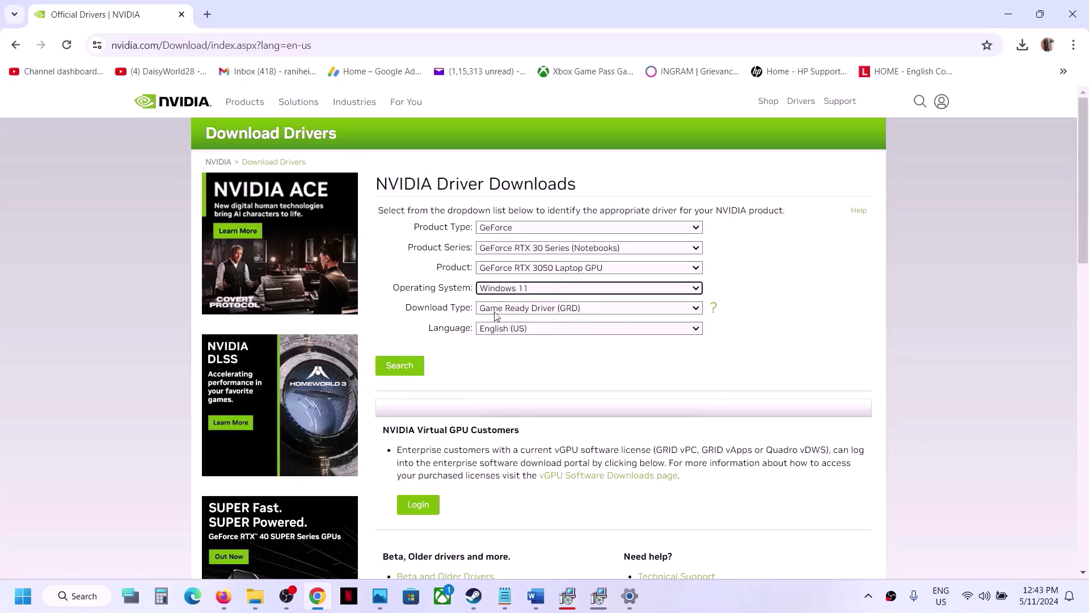
- Search for the matching driver and download GeForce Game Ready Driver 552.44
{"action": "left_click", "coordinate": [400, 369]}
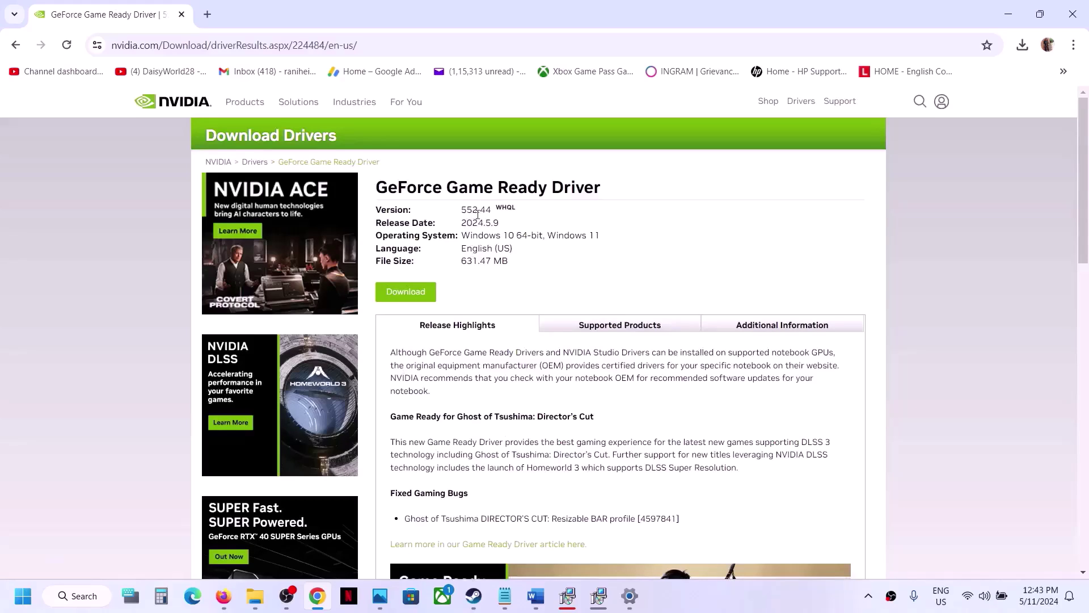
{"action": "left_click", "coordinate": [418, 291]}
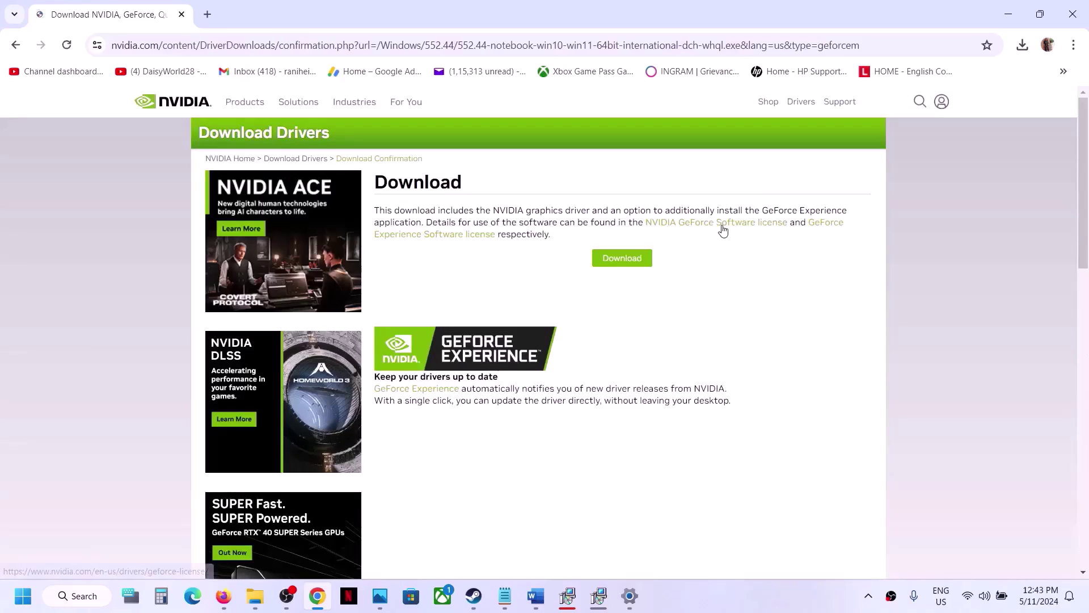
{"action": "left_click", "coordinate": [636, 260]}
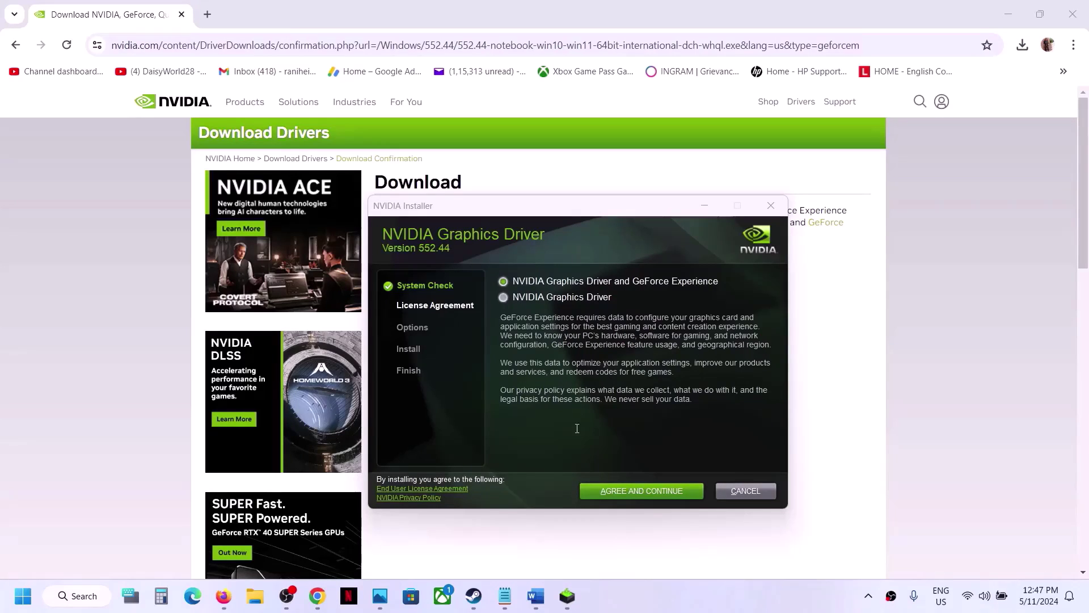
- Accept the license and start a Custom (Advanced) clean installation of the driver
{"action": "left_click", "coordinate": [658, 489]}
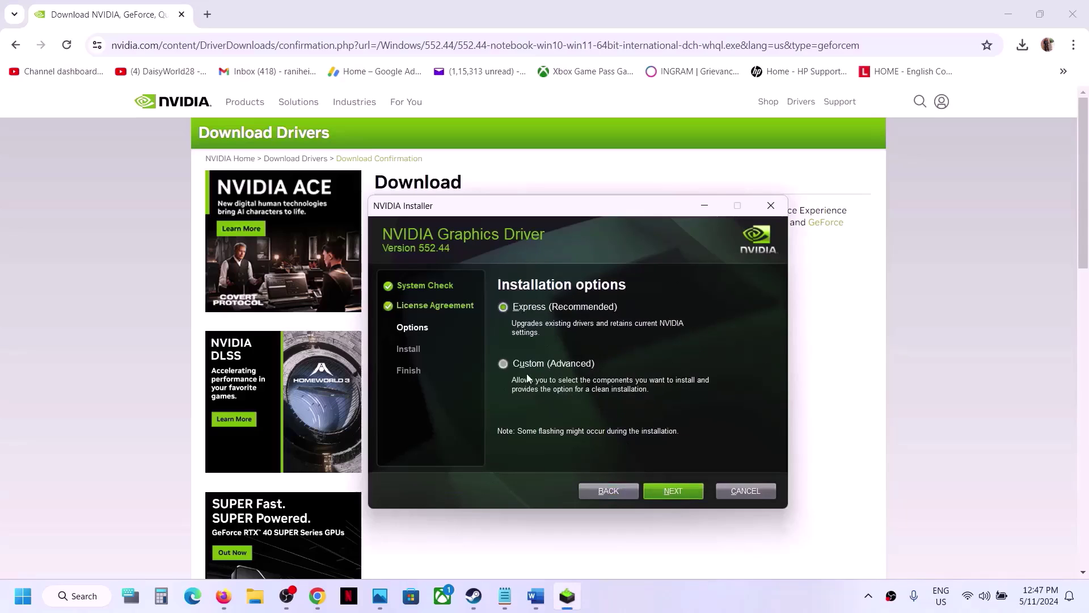
{"action": "left_click", "coordinate": [507, 363]}
{"action": "left_click", "coordinate": [658, 492]}
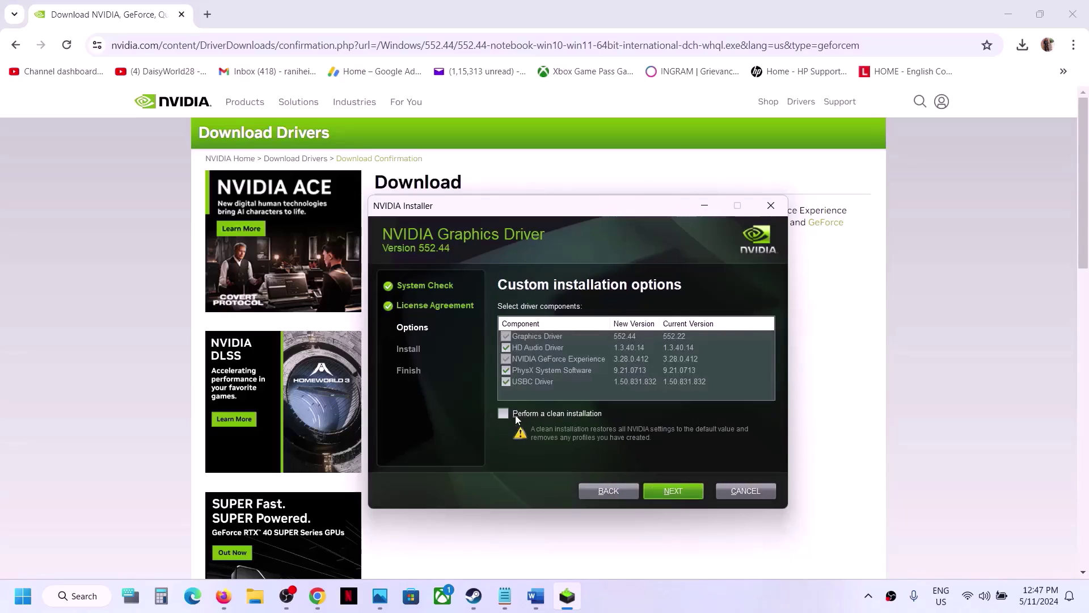
{"action": "left_click", "coordinate": [504, 414]}
{"action": "left_click", "coordinate": [673, 492]}
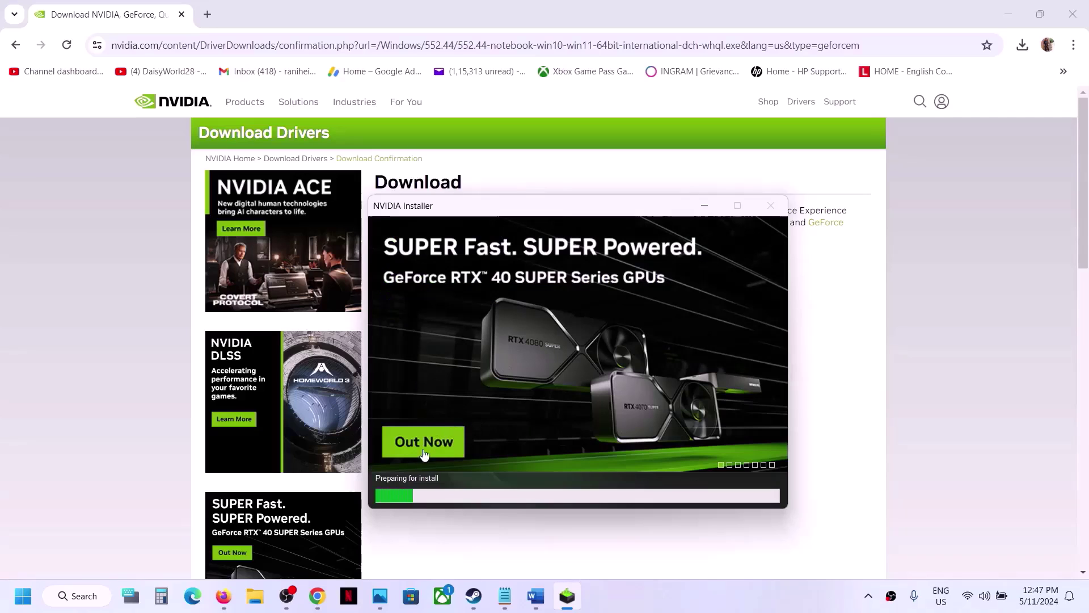
- Glance at the Start menu's power options, then dismiss them and return to the installer
{"action": "left_click", "coordinate": [17, 598]}
{"action": "left_click", "coordinate": [412, 547]}
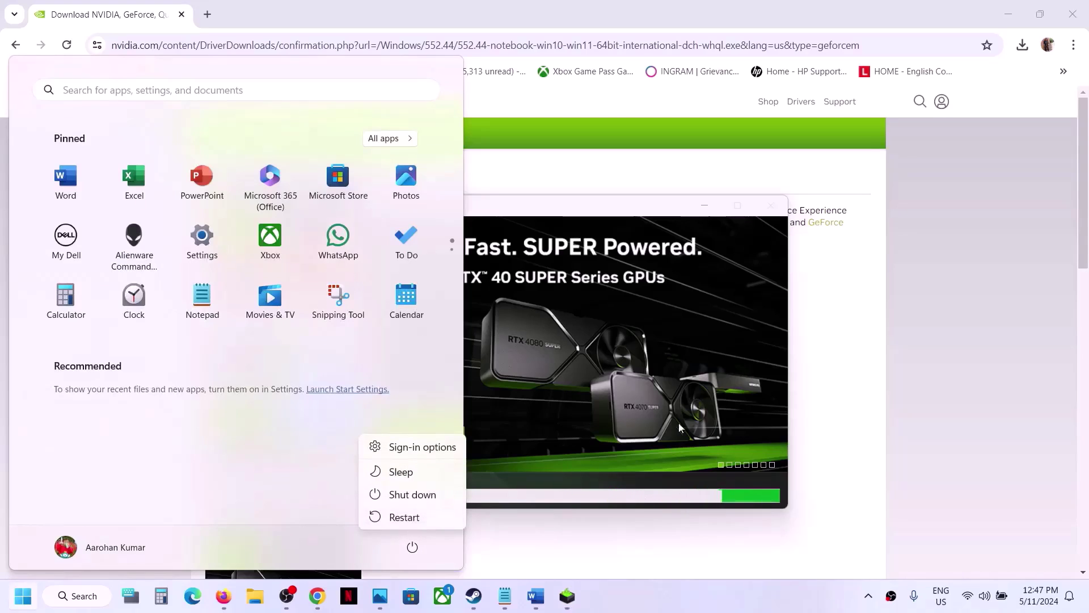
{"action": "left_click", "coordinate": [685, 407]}
{"action": "left_click", "coordinate": [716, 439]}
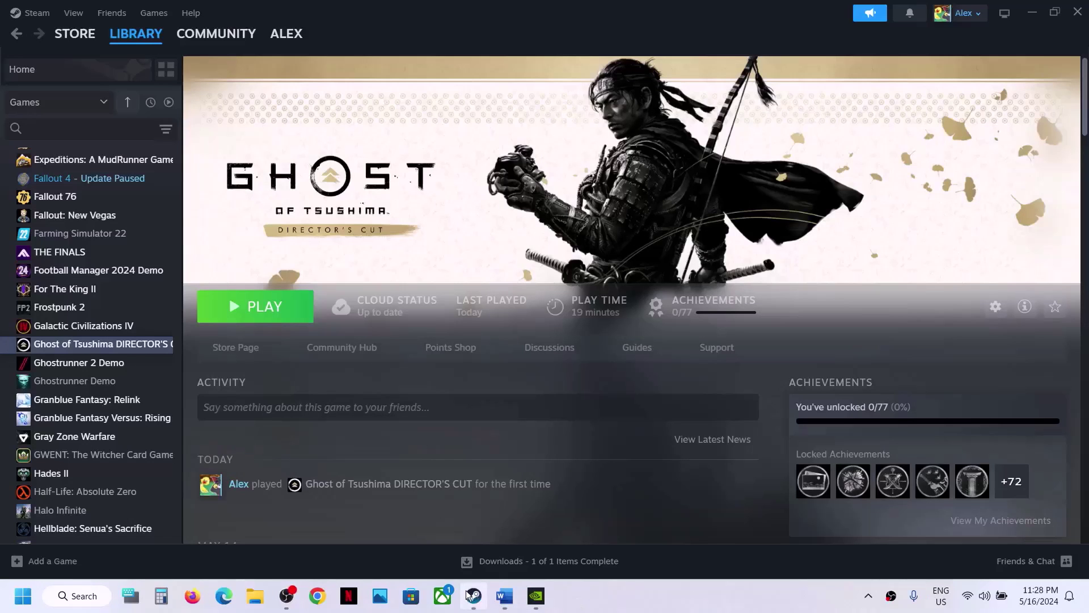
- Copy 'graphics' from the guide's Step 7 and open Windows Graphics settings via search
{"action": "left_click", "coordinate": [505, 595]}
{"action": "scroll", "coordinate": [395, 352], "scroll_direction": "down", "scroll_amount": 2}
{"action": "scroll", "coordinate": [395, 352], "scroll_direction": "down", "scroll_amount": 1}
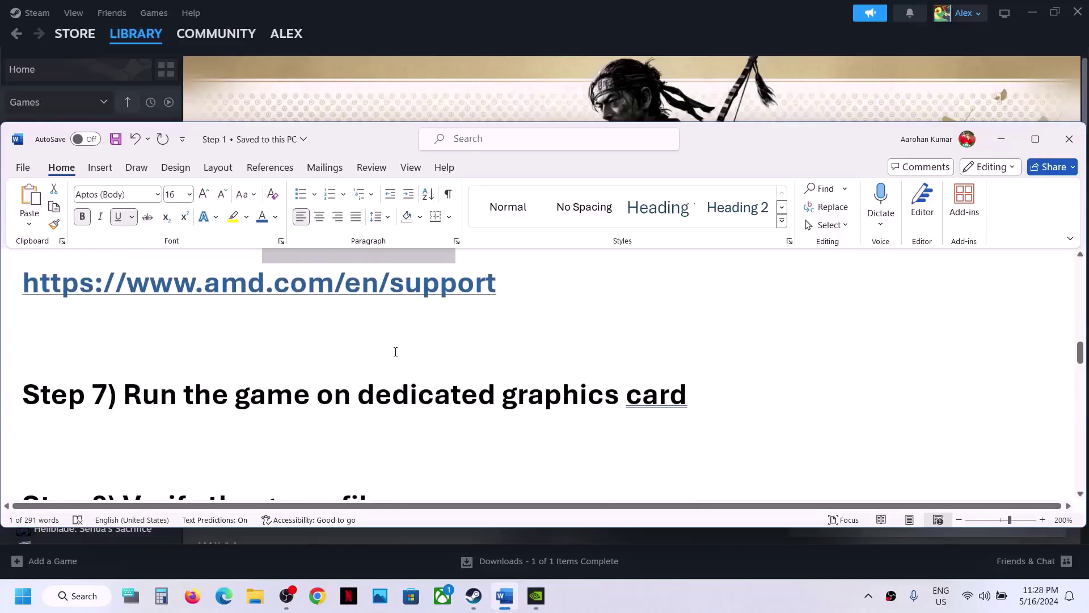
{"action": "double_click", "coordinate": [555, 396]}
{"action": "key", "text": "ctrl+c"}
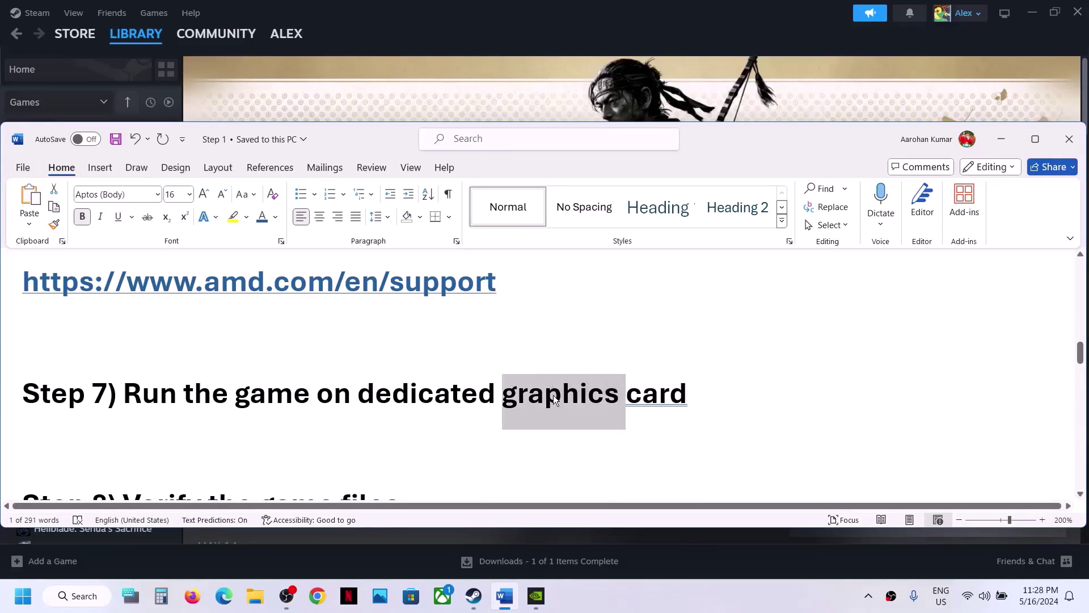
{"action": "left_click", "coordinate": [23, 600]}
{"action": "key", "text": "ctrl+v"}
{"action": "key", "text": "Return"}
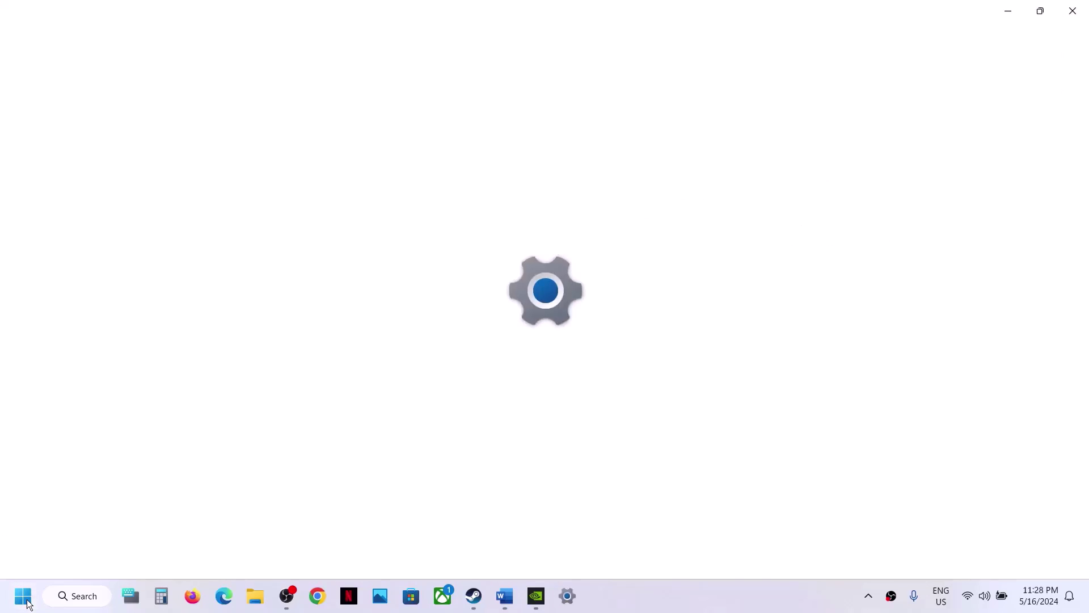
- Add GhostOfTsushima.exe from the Ghost of Tsushima DIRECTOR'S CUT folder to the graphics list
{"action": "left_click", "coordinate": [329, 253]}
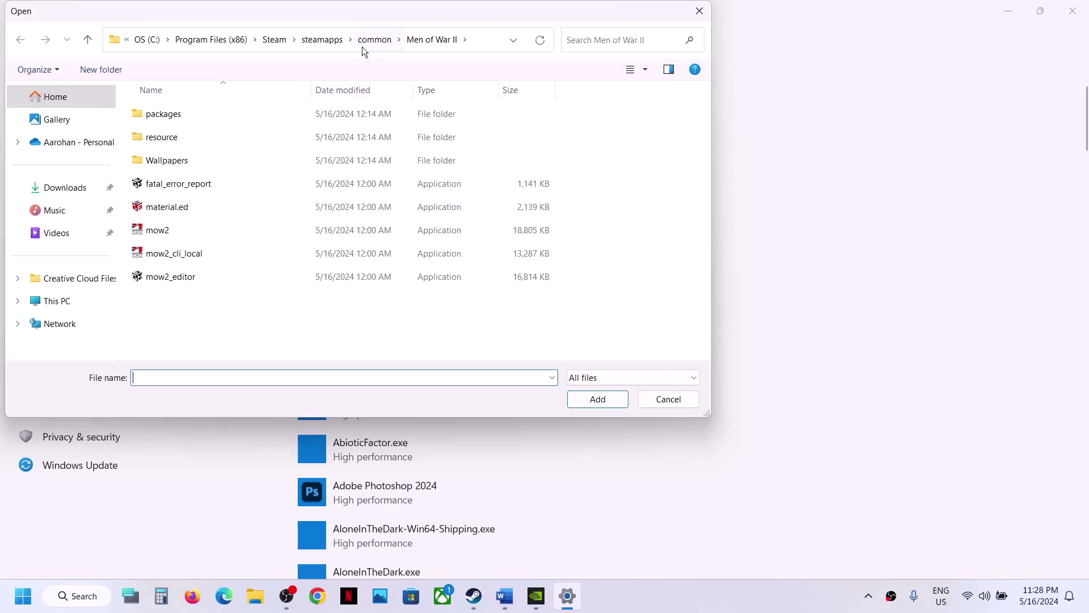
{"action": "left_click", "coordinate": [363, 39]}
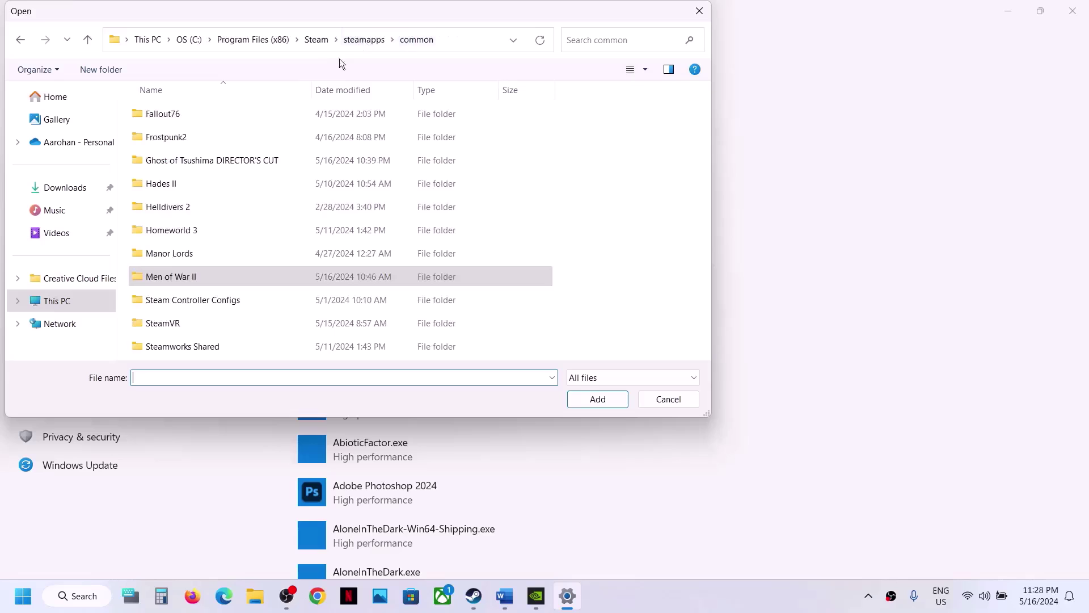
{"action": "double_click", "coordinate": [222, 160]}
{"action": "left_click", "coordinate": [180, 254]}
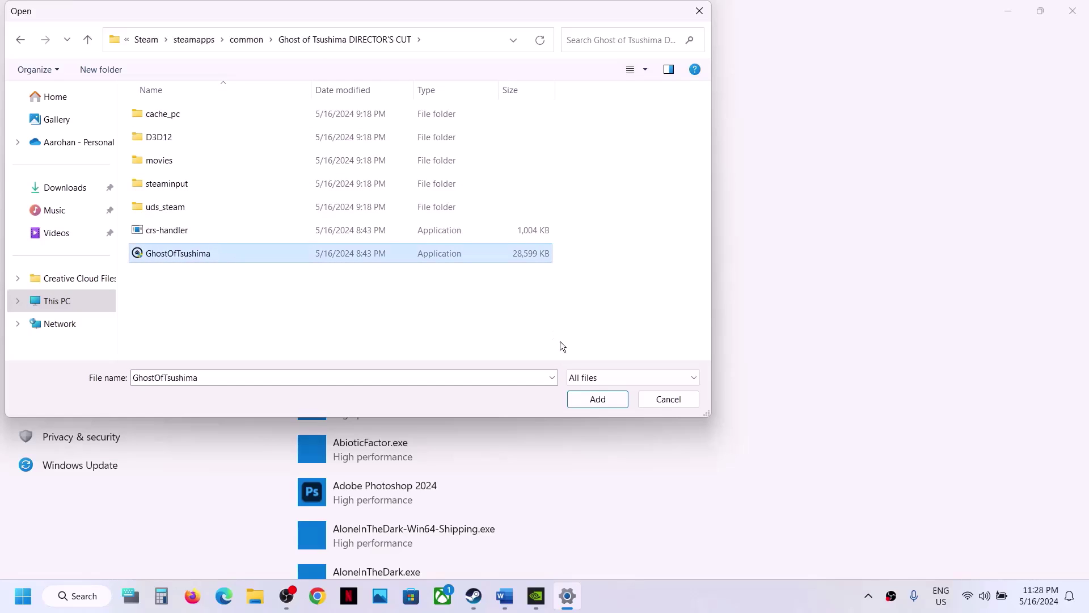
{"action": "left_click", "coordinate": [581, 402]}
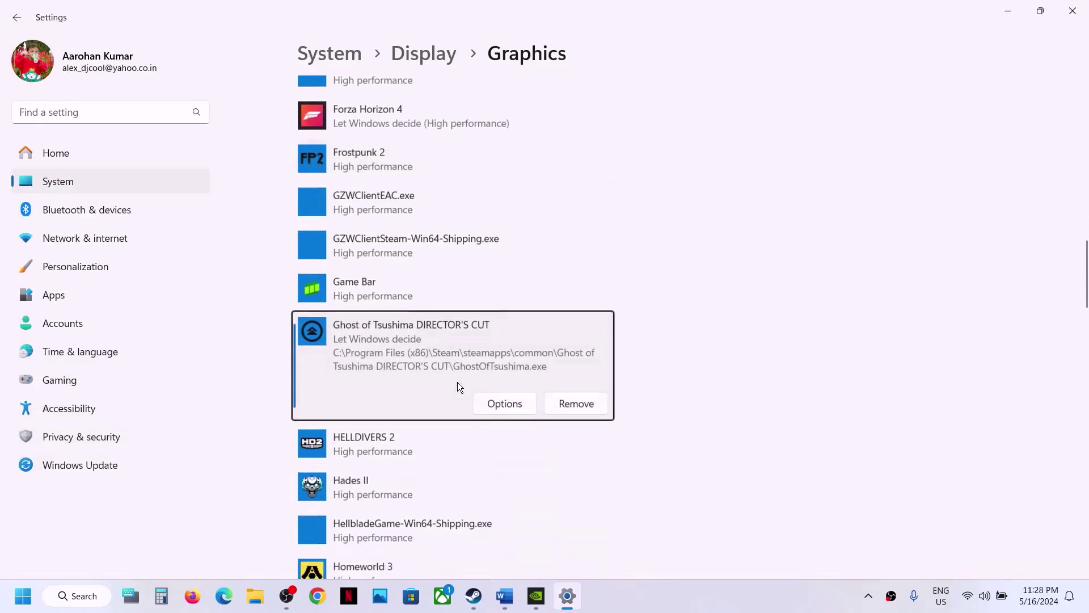
- Set the game's graphics preference to High performance, save, and close Settings
{"action": "left_click", "coordinate": [503, 404]}
{"action": "left_click", "coordinate": [470, 289]}
{"action": "left_click", "coordinate": [509, 412]}
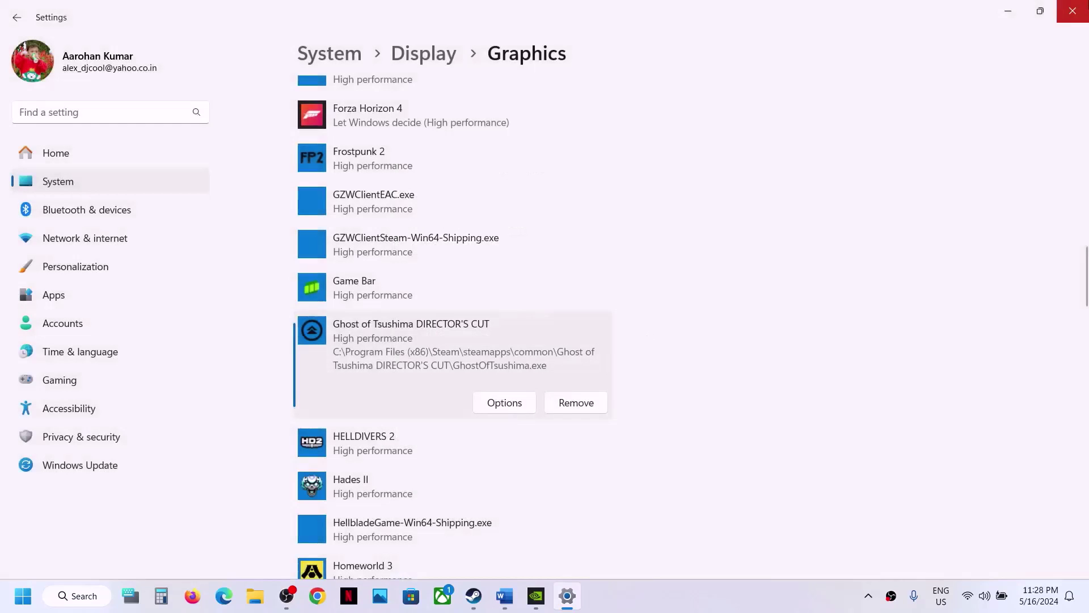
{"action": "left_click", "coordinate": [1084, 10]}
{"action": "scroll", "coordinate": [455, 312], "scroll_direction": "down", "scroll_amount": 3}
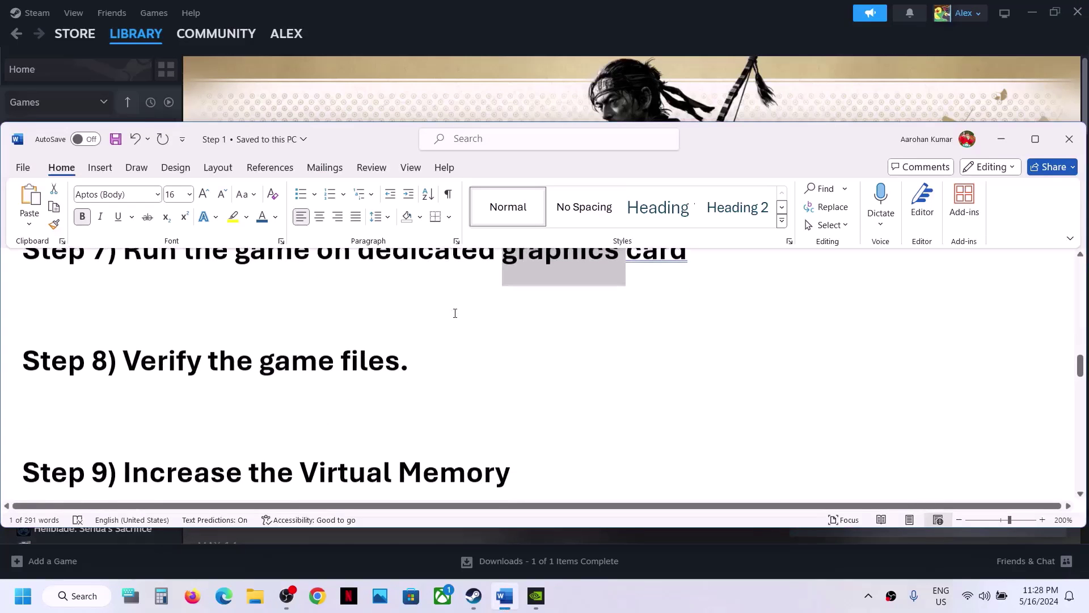
- Run Verify integrity of game files from Ghost of Tsushima's Installed Files properties in Steam
{"action": "left_click_drag", "start_coordinate": [124, 366], "coordinate": [339, 366]}
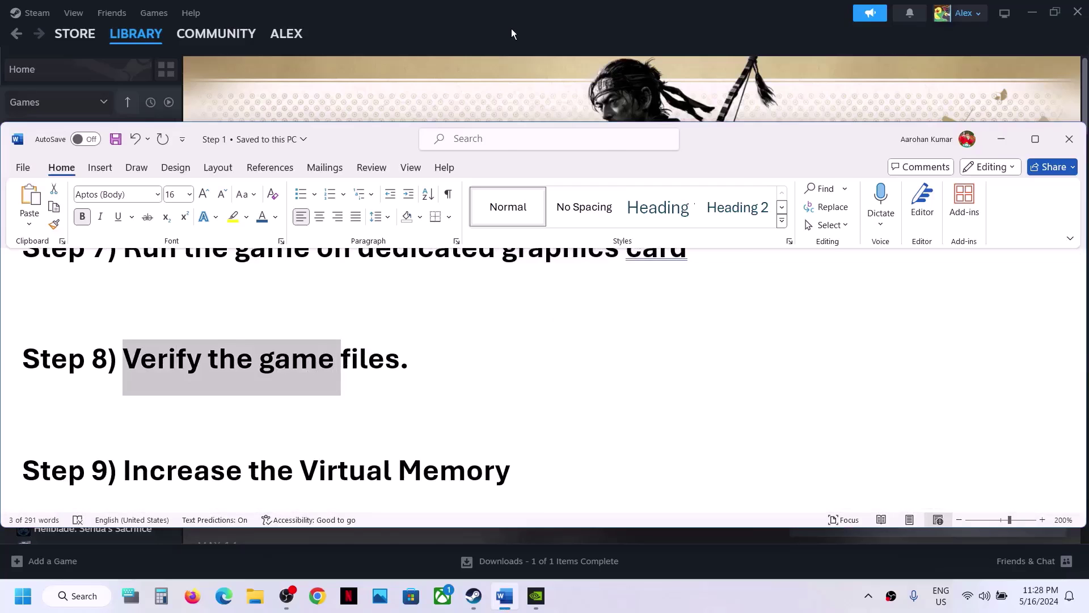
{"action": "left_click", "coordinate": [512, 34]}
{"action": "right_click", "coordinate": [51, 344]}
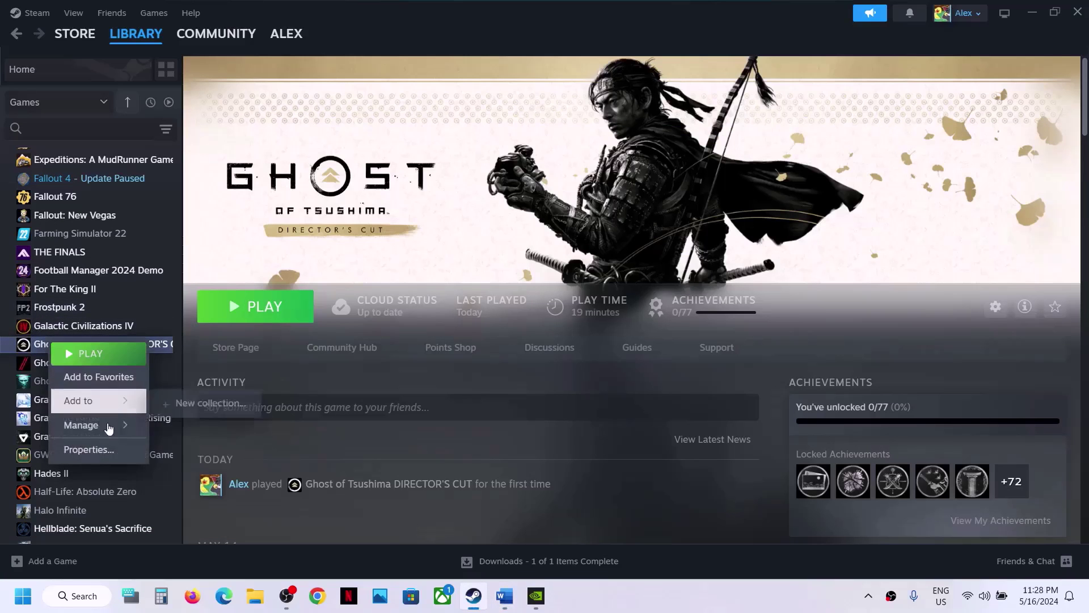
{"action": "left_click", "coordinate": [88, 450]}
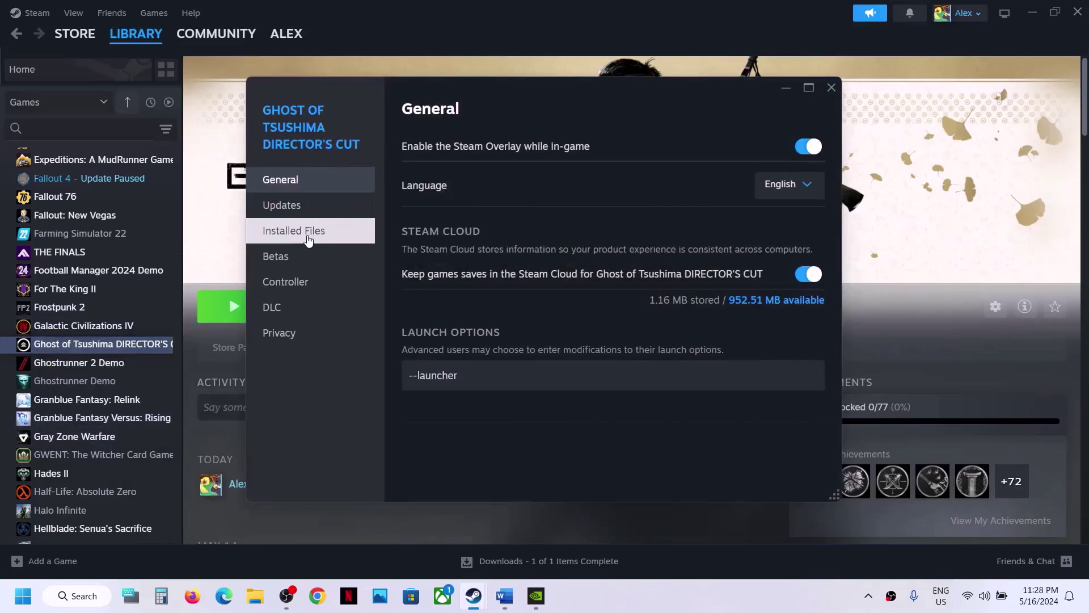
{"action": "left_click", "coordinate": [308, 238]}
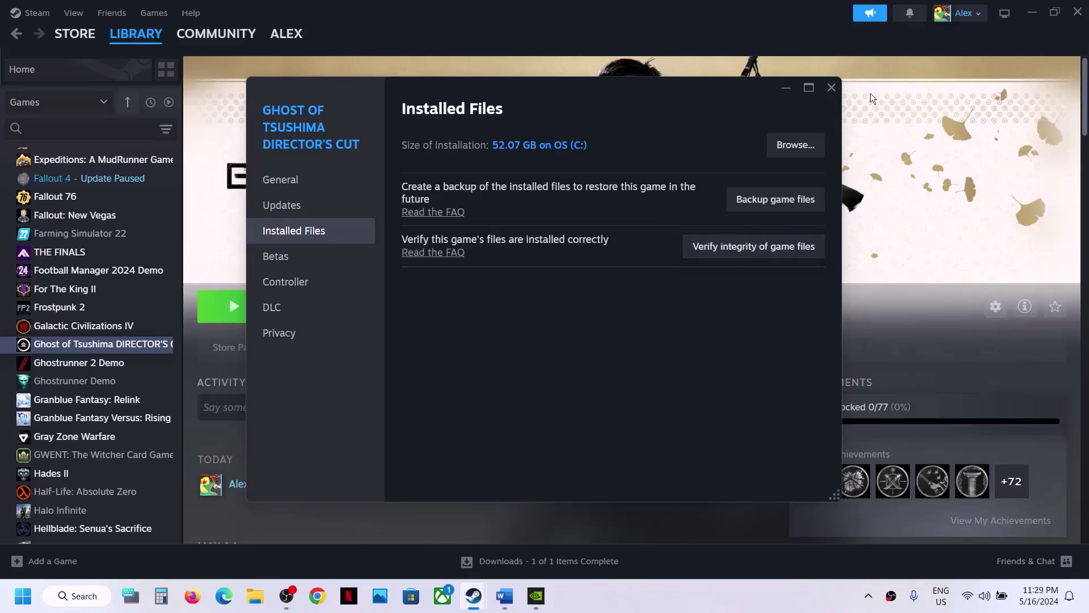
{"action": "left_click", "coordinate": [835, 92]}
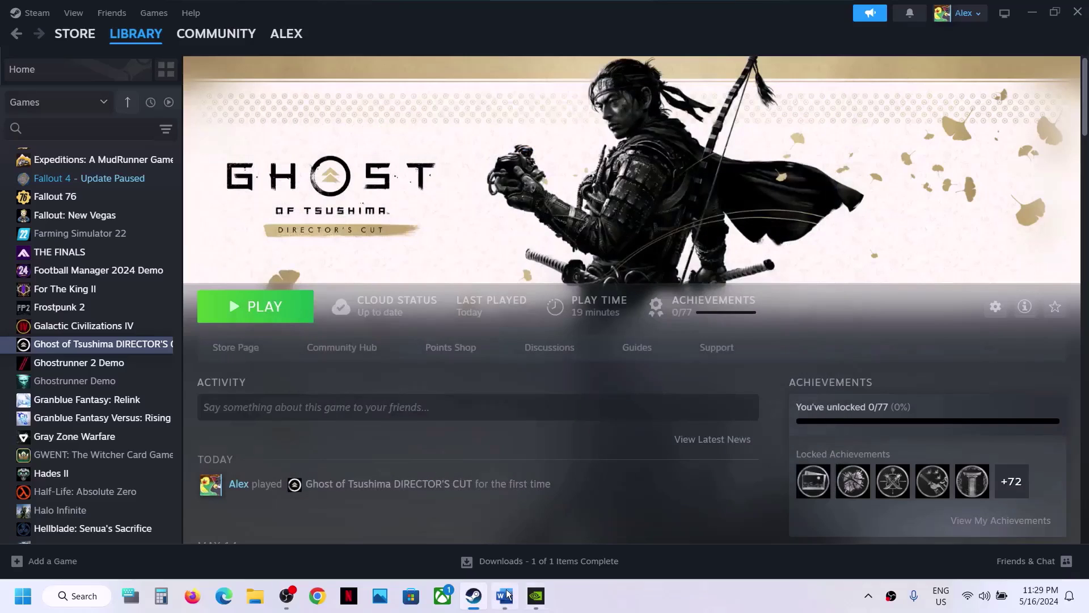
{"action": "left_click", "coordinate": [505, 596]}
- Copy 'View Advanced system settings' from Step 9 and open System Properties via search
{"action": "scroll", "coordinate": [178, 411], "scroll_direction": "down", "scroll_amount": 2}
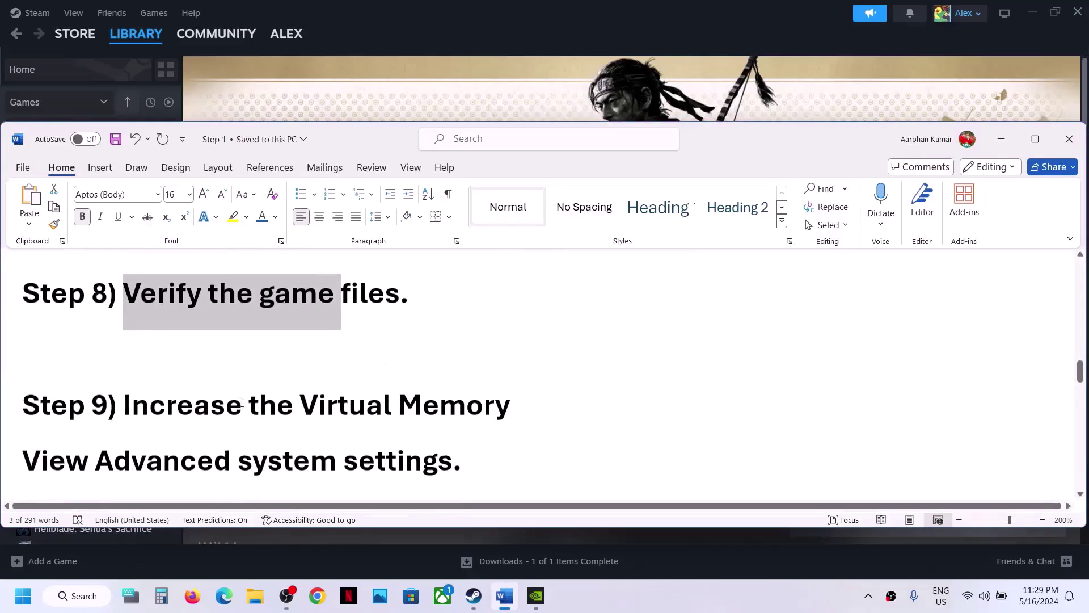
{"action": "left_click_drag", "start_coordinate": [178, 411], "coordinate": [509, 410]}
{"action": "left_click", "coordinate": [547, 36]}
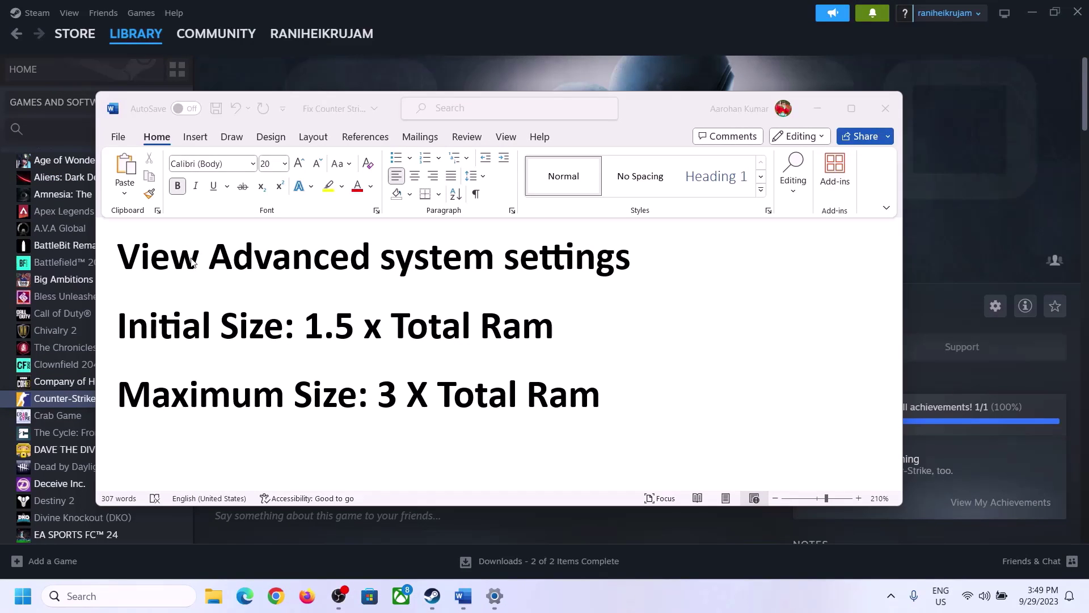
{"action": "left_click", "coordinate": [132, 261]}
{"action": "left_click_drag", "start_coordinate": [129, 262], "coordinate": [605, 268]}
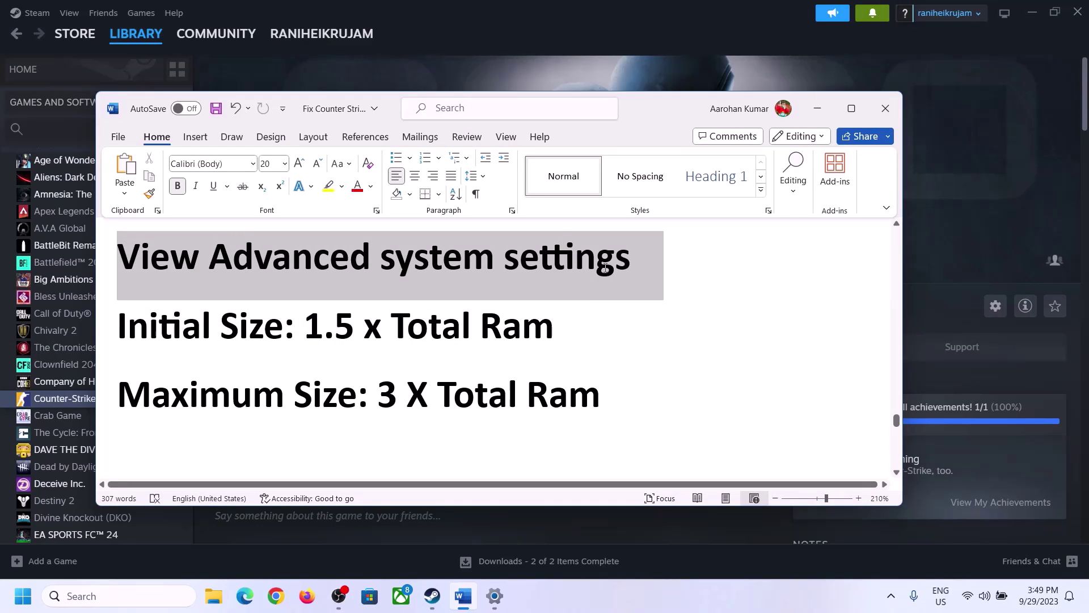
{"action": "key", "text": "ctrl+c"}
{"action": "left_click", "coordinate": [129, 596]}
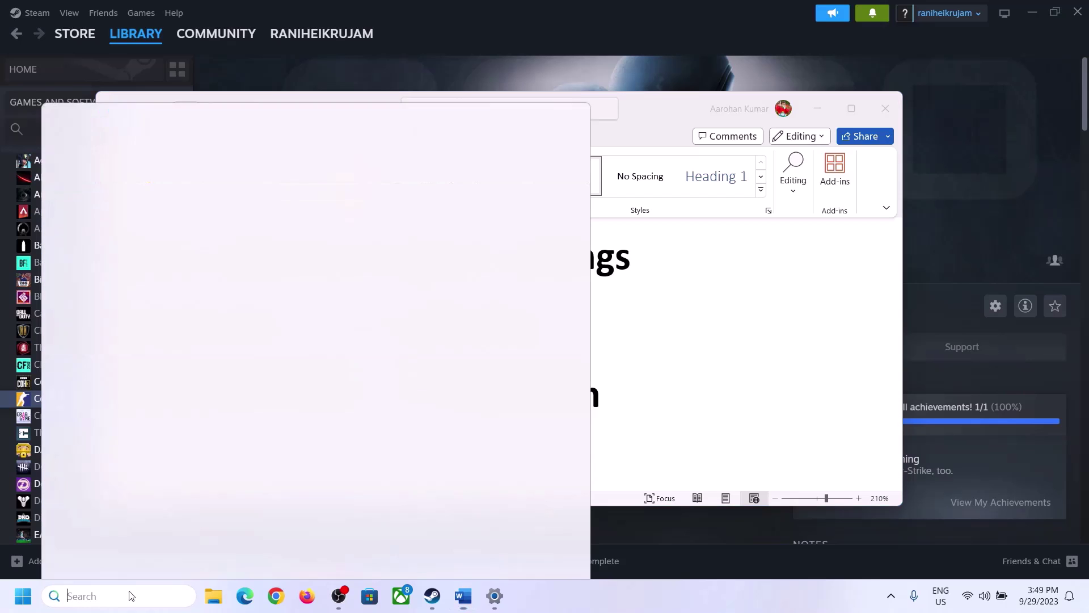
{"action": "key", "text": "ctrl+v"}
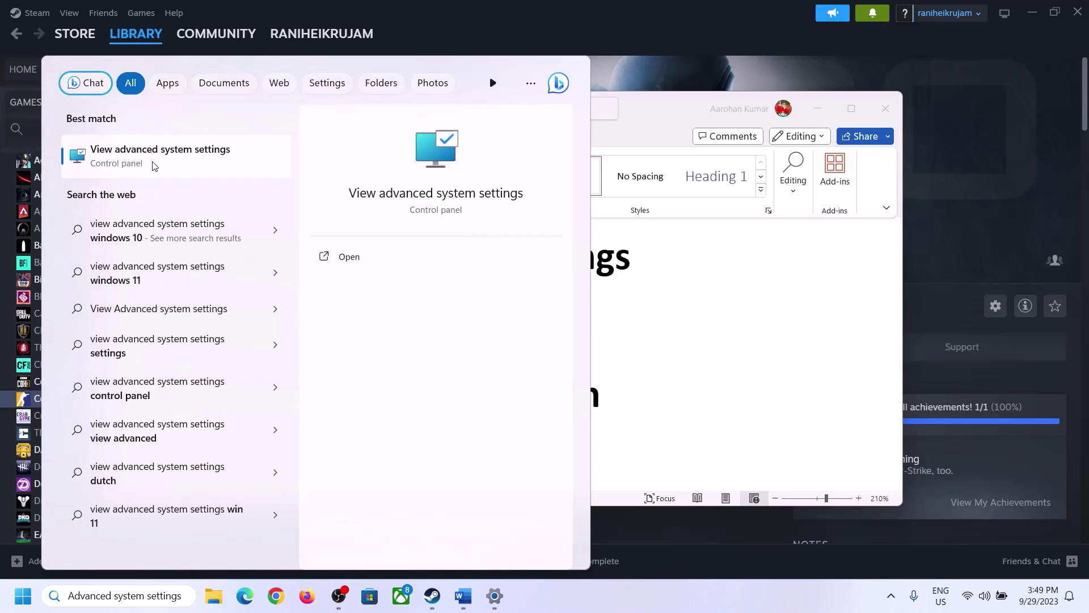
{"action": "left_click", "coordinate": [153, 163]}
- In Virtual Memory, turn off automatic paging and choose Custom size for drive C:
{"action": "left_click_drag", "start_coordinate": [227, 112], "coordinate": [482, 187]}
{"action": "left_click", "coordinate": [610, 290]}
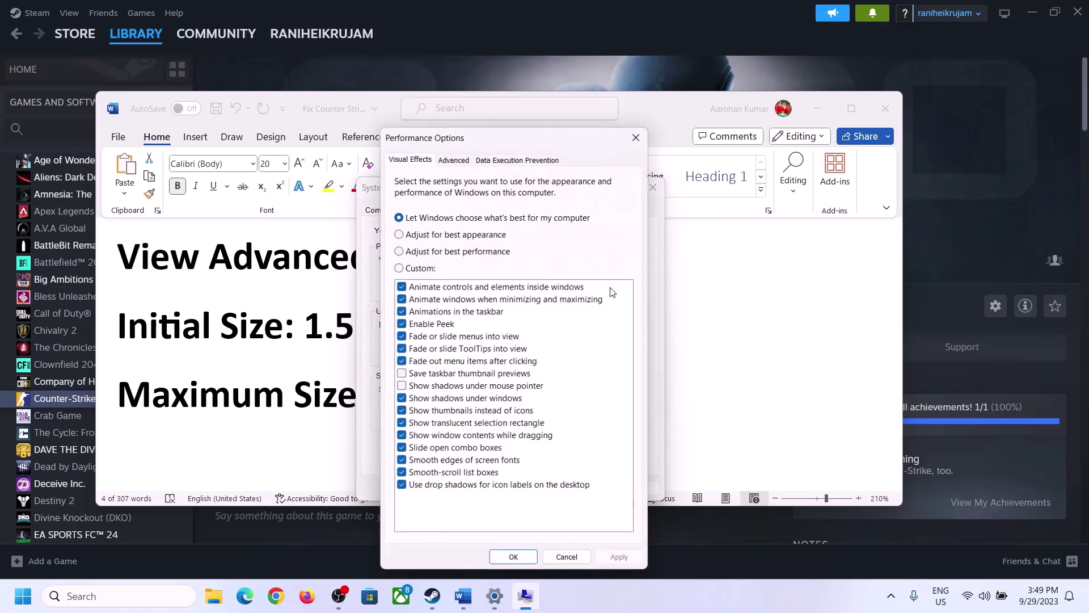
{"action": "left_click", "coordinate": [456, 160]}
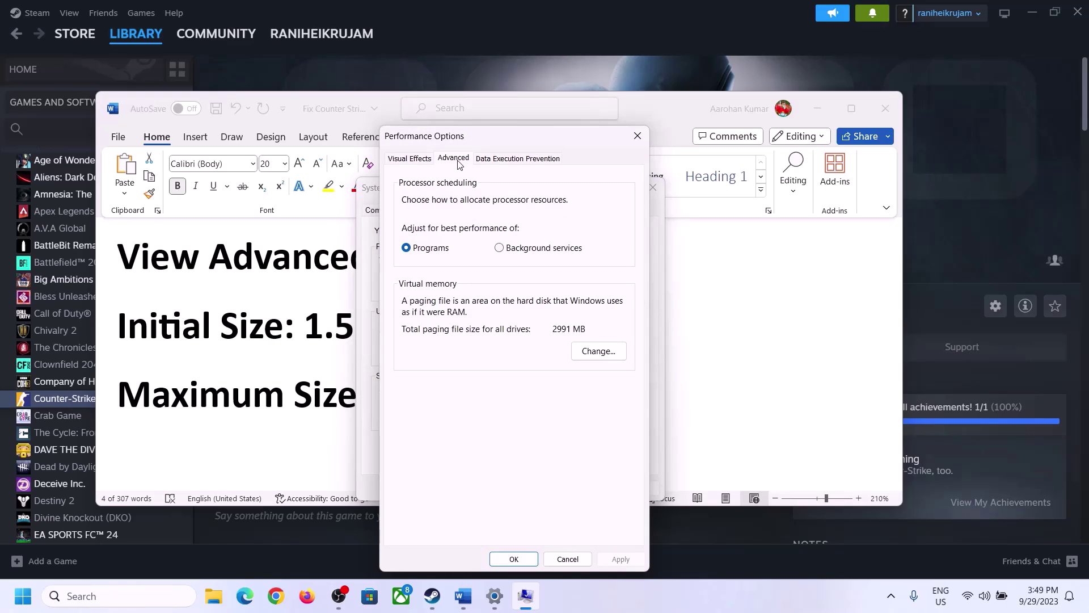
{"action": "left_click", "coordinate": [602, 353]}
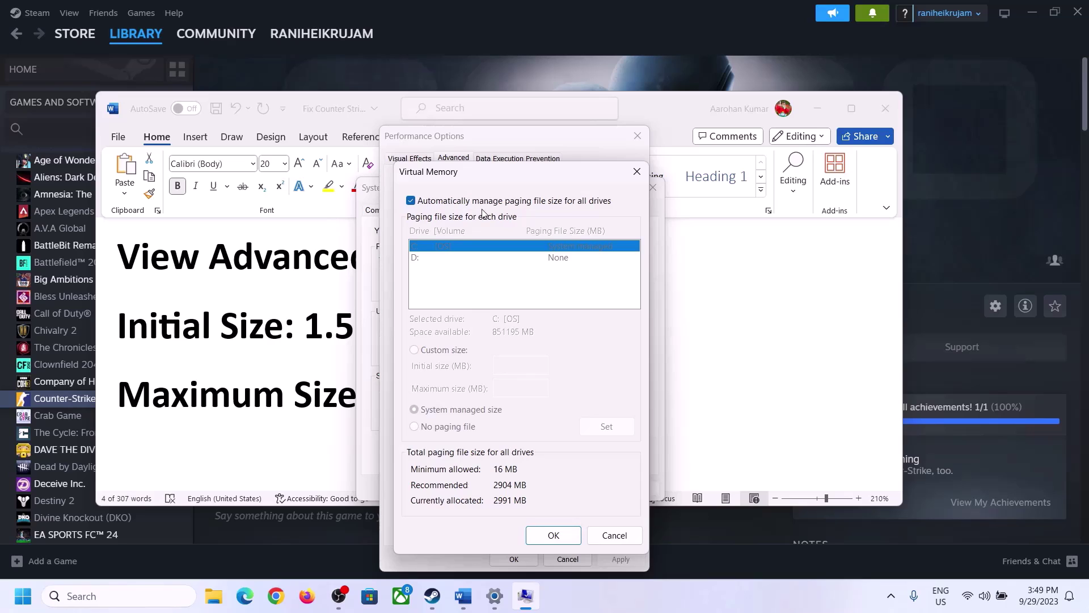
{"action": "left_click", "coordinate": [411, 201]}
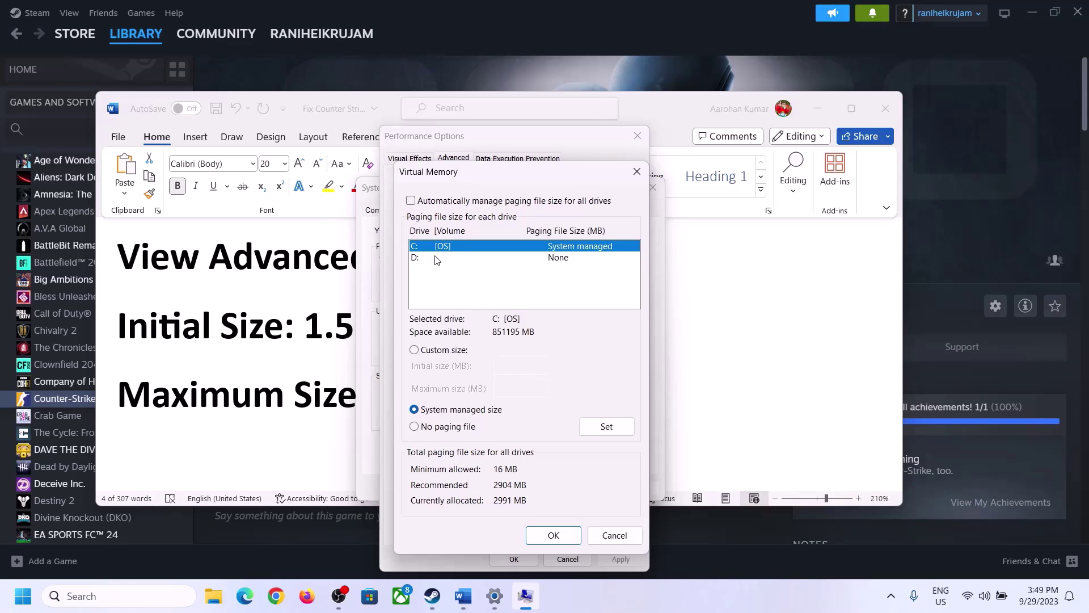
{"action": "left_click", "coordinate": [427, 250]}
{"action": "left_click", "coordinate": [415, 351]}
{"action": "left_click", "coordinate": [523, 366]}
{"action": "left_click", "coordinate": [310, 341]}
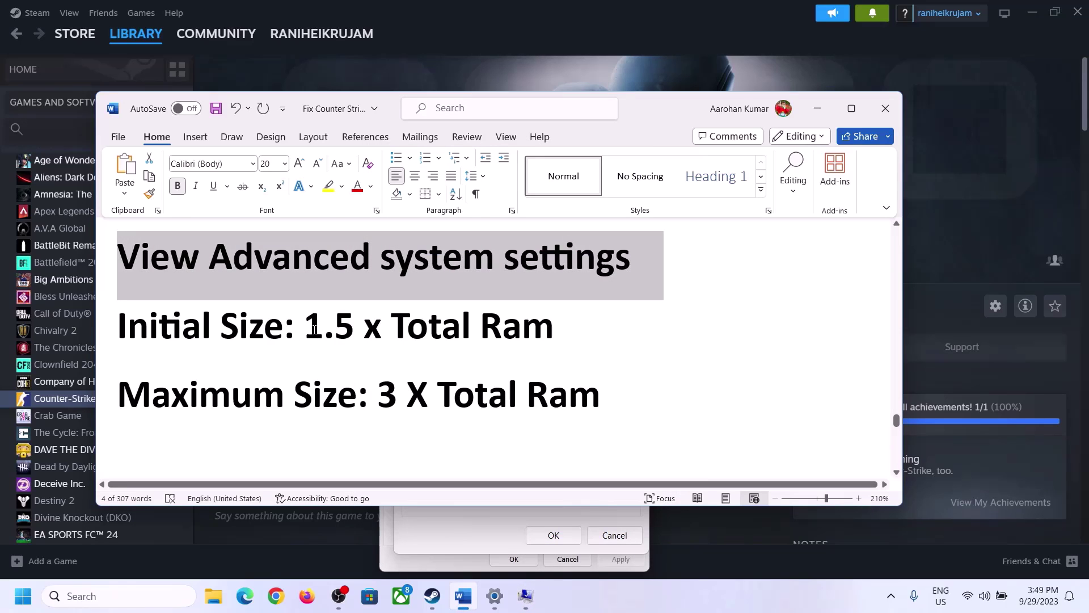